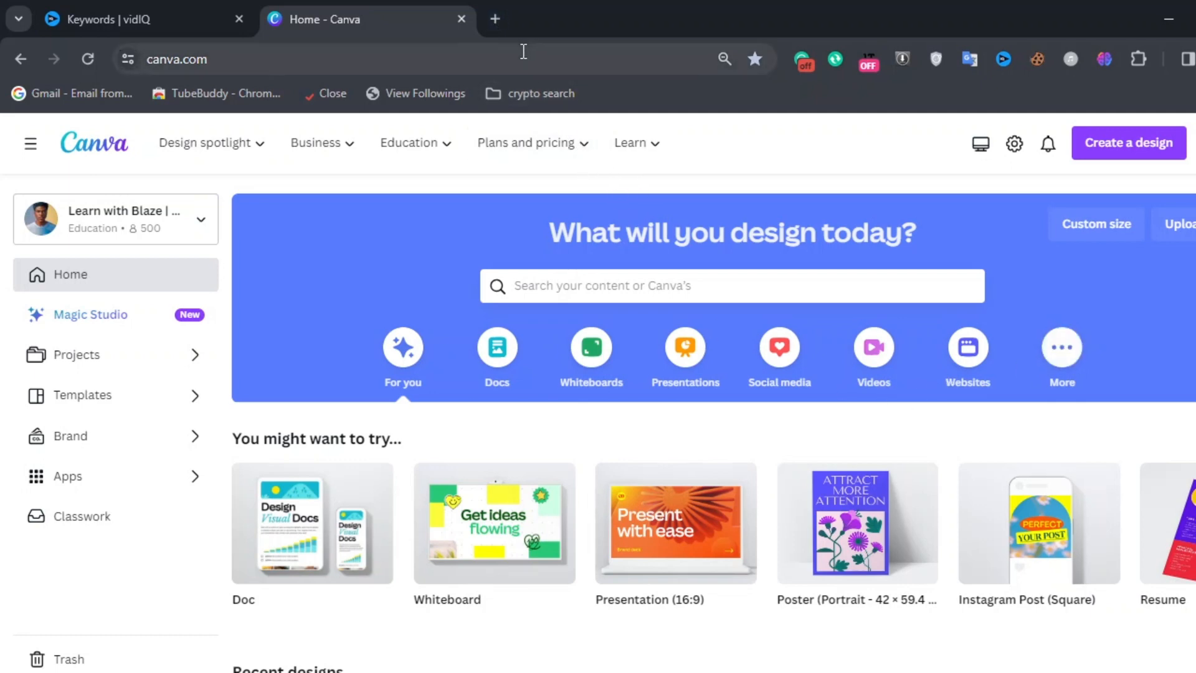
# Step: Create a new YouTube Banner design at 2560 × 1440 px by searching the design types for 'yout'
pyautogui.click(559, 140)
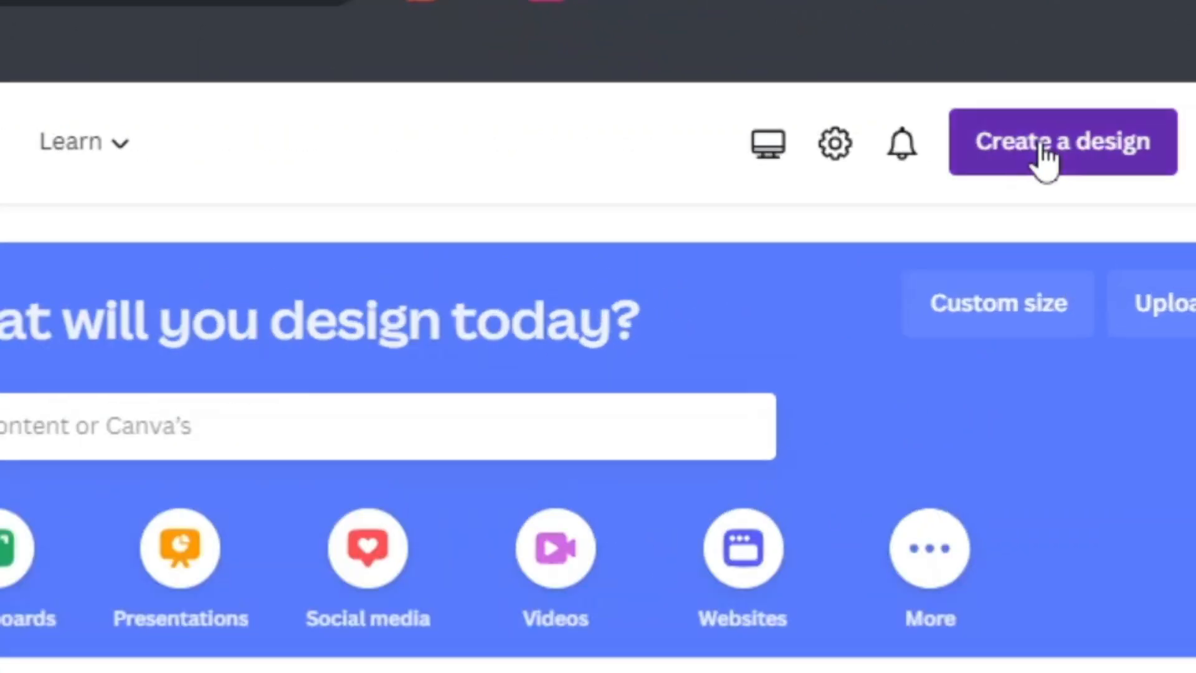
pyautogui.click(1120, 149)
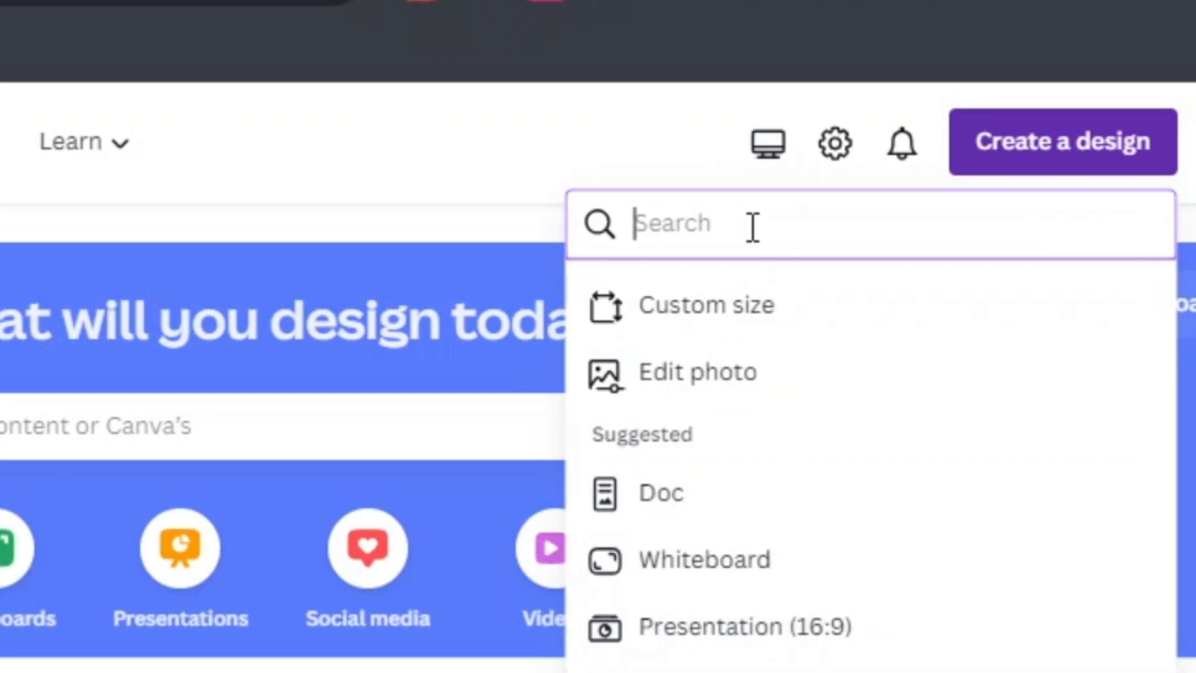
pyautogui.write('yout')
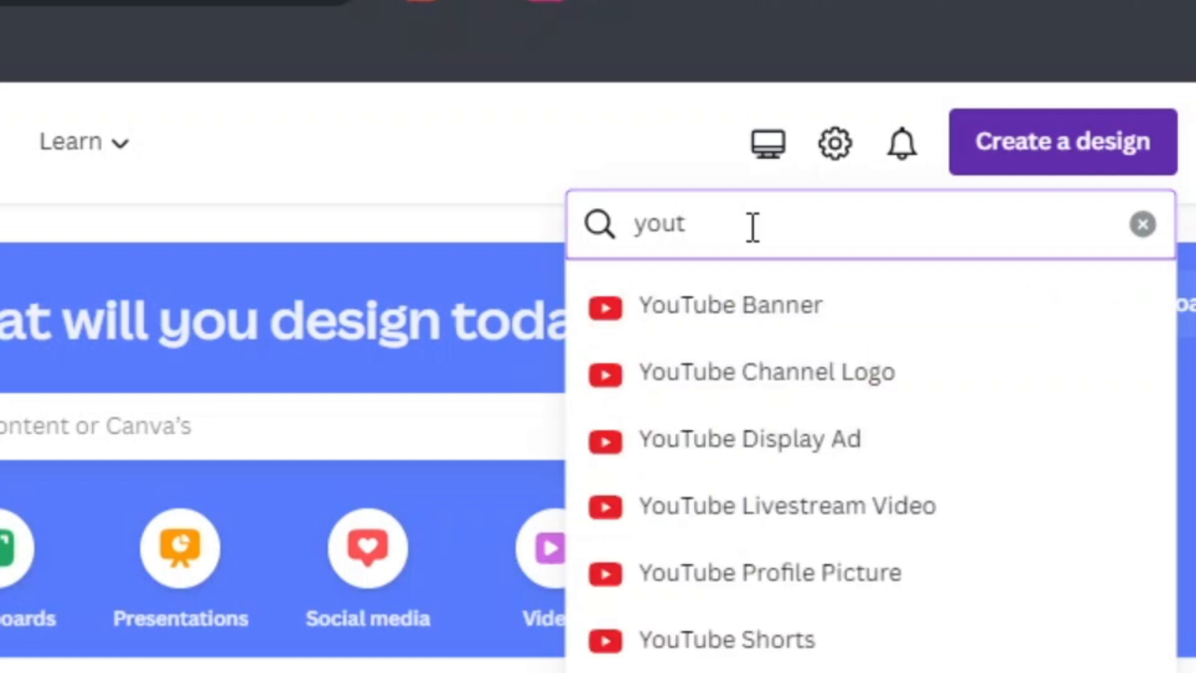
pyautogui.click(769, 324)
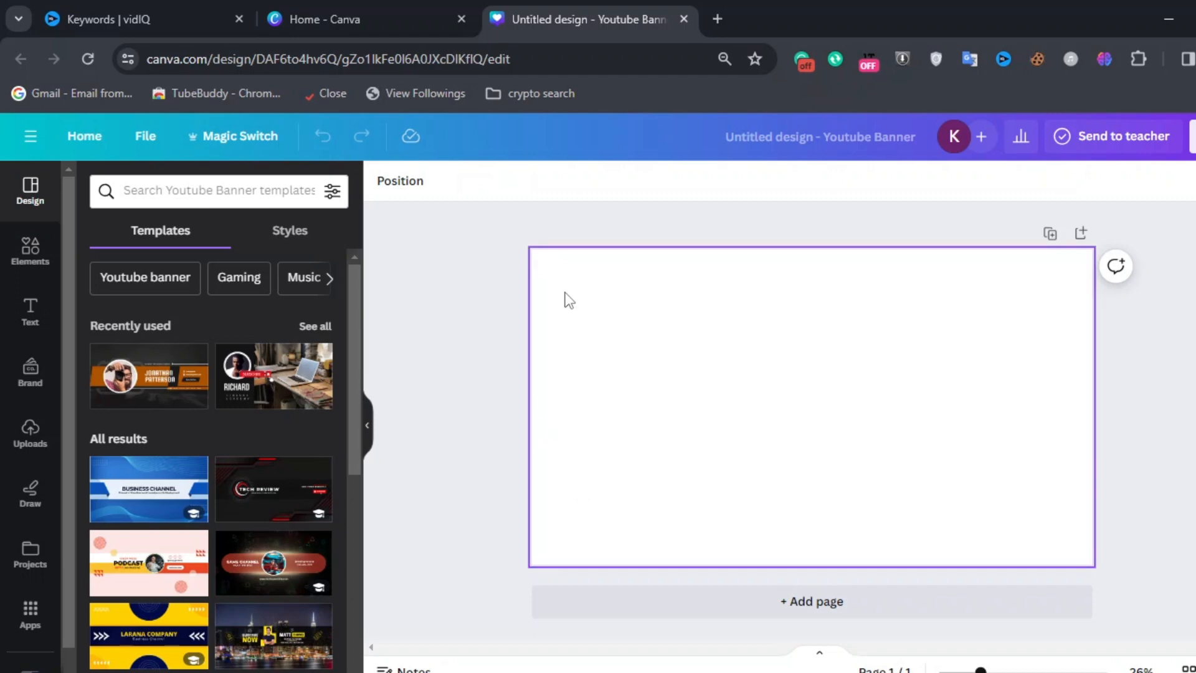
# Step: Search the design types on the home tab for Instagram formats, then return to the banner design
pyautogui.click(405, 14)
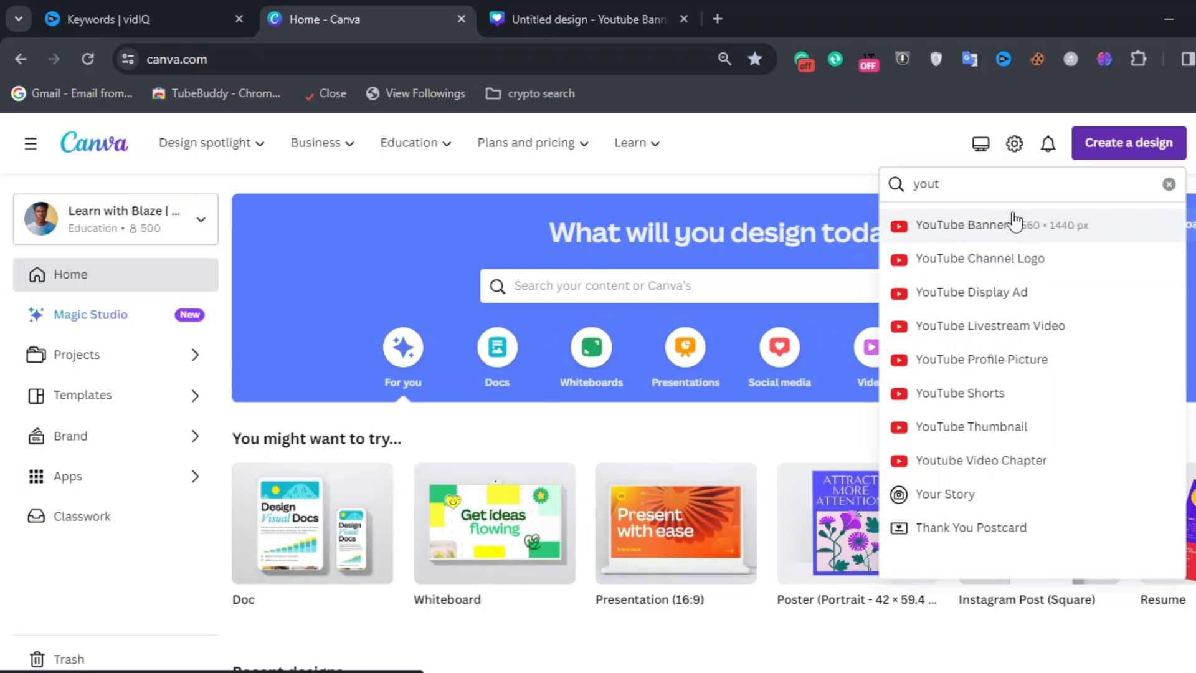
pyautogui.click(986, 190)
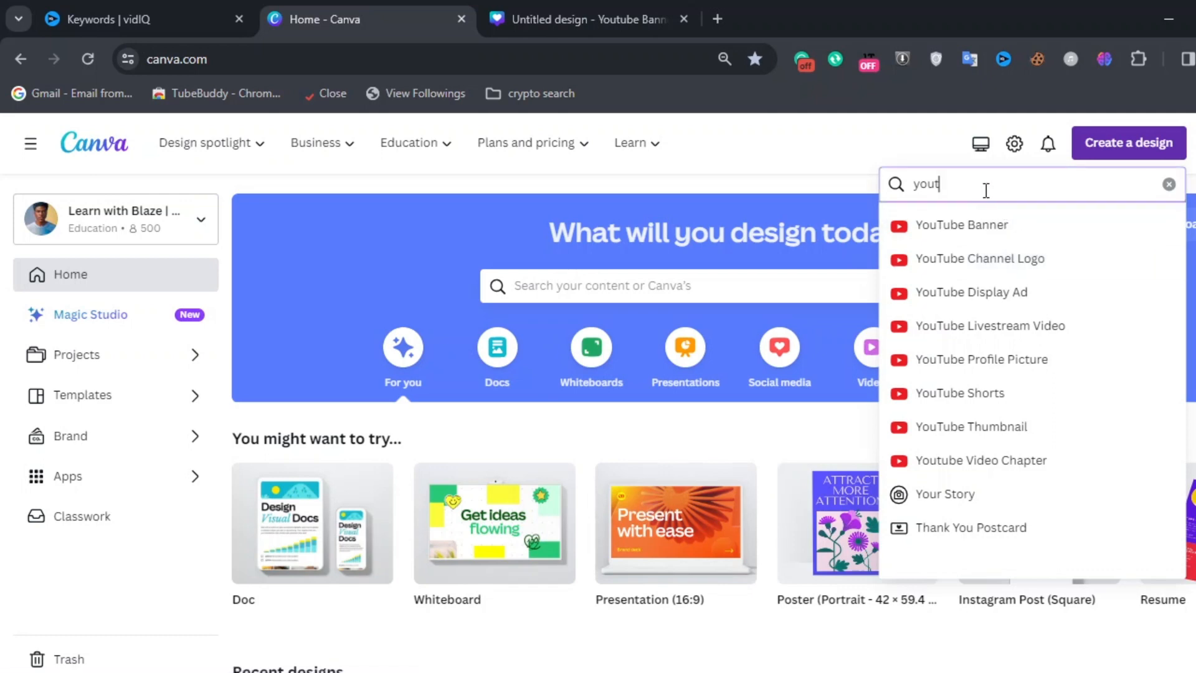
pyautogui.press('BackSpace')
pyautogui.press('BackSpace')
pyautogui.press('BackSpace')
pyautogui.press('BackSpace')
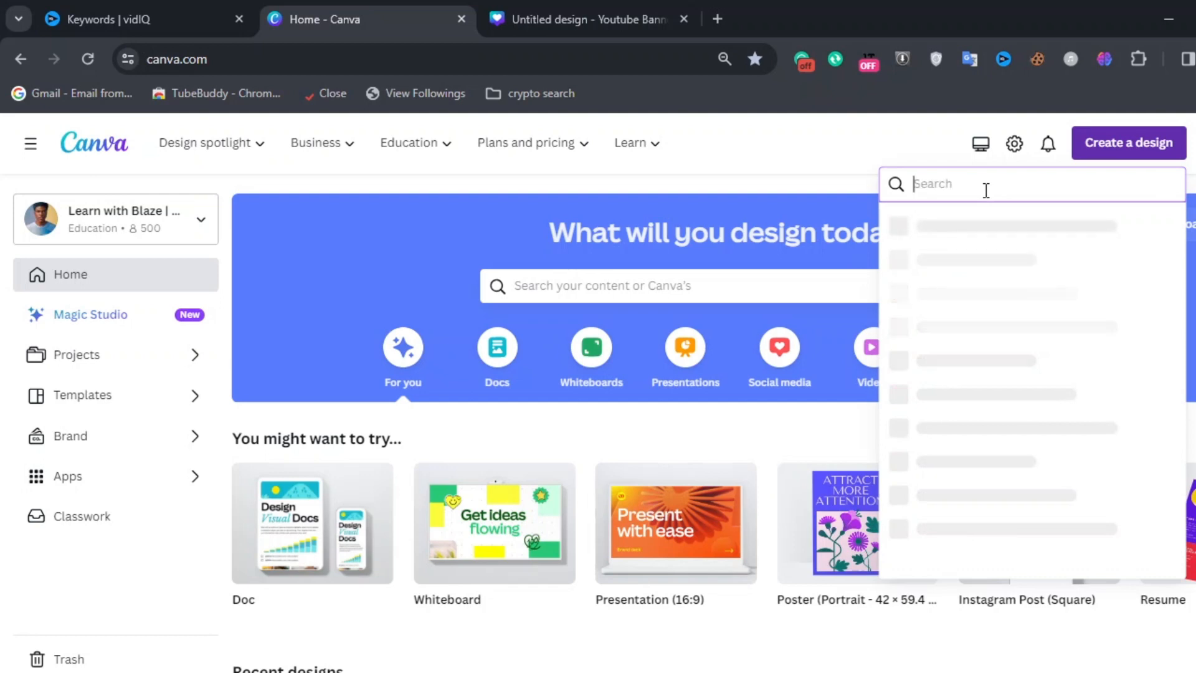
pyautogui.write('instaf')
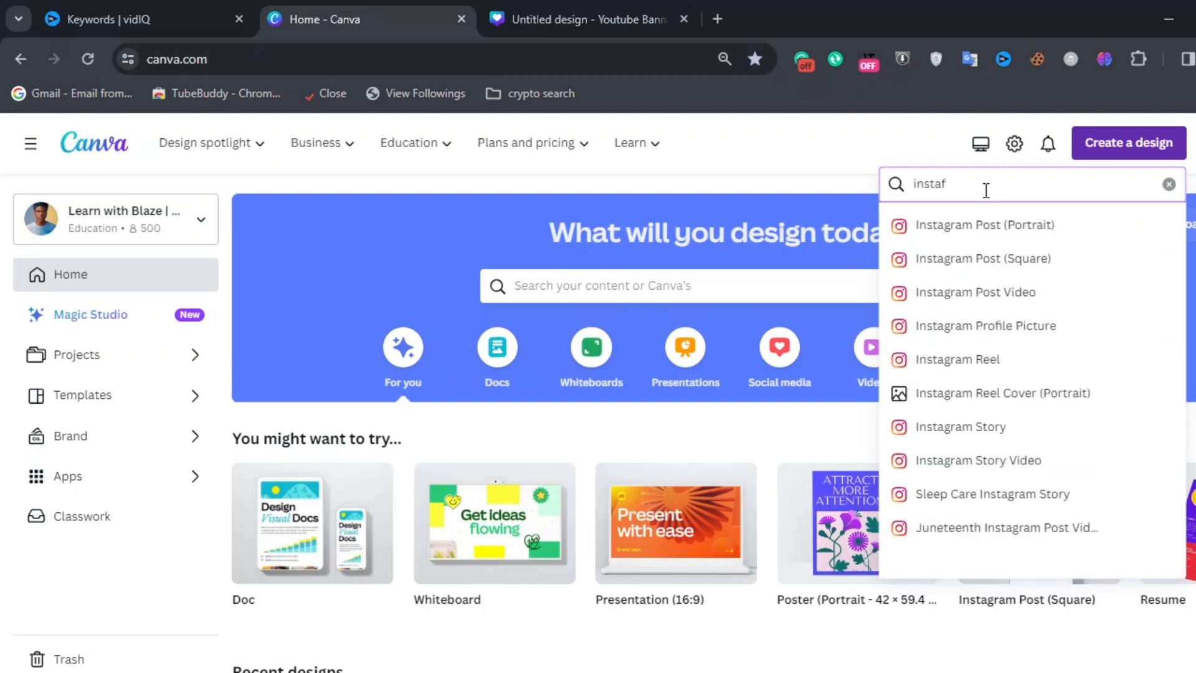
pyautogui.press('BackSpace')
pyautogui.write('g')
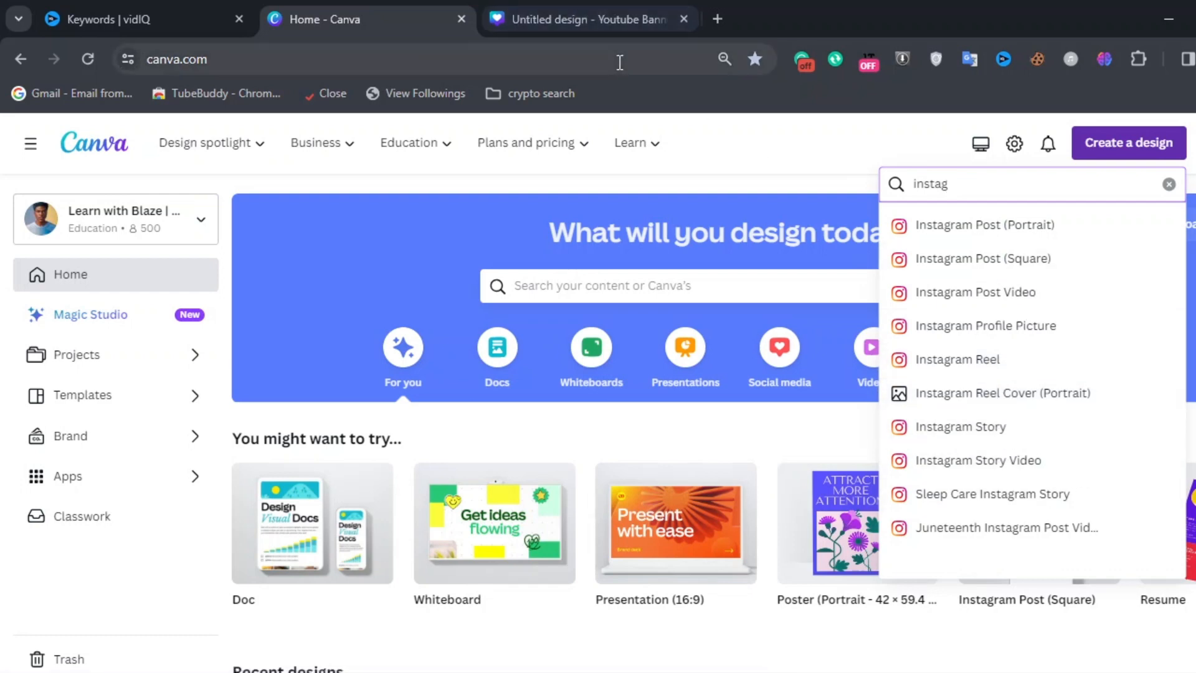
pyautogui.click(568, 9)
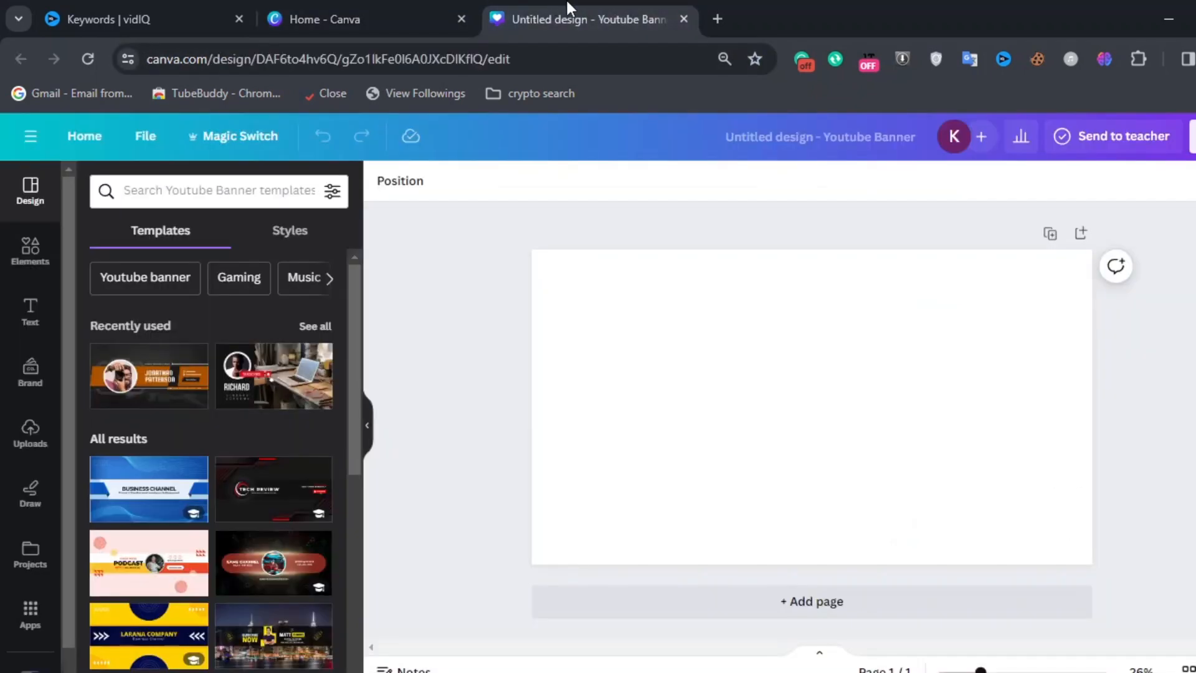
pyautogui.click(745, 387)
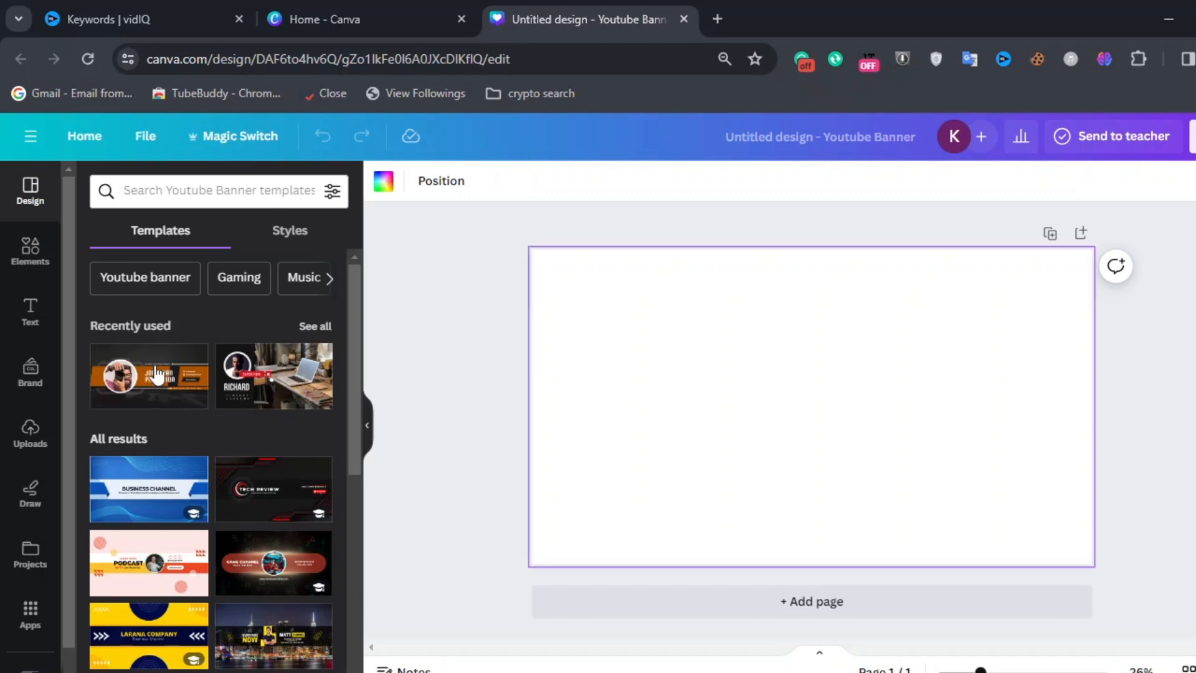
pyautogui.click(277, 381)
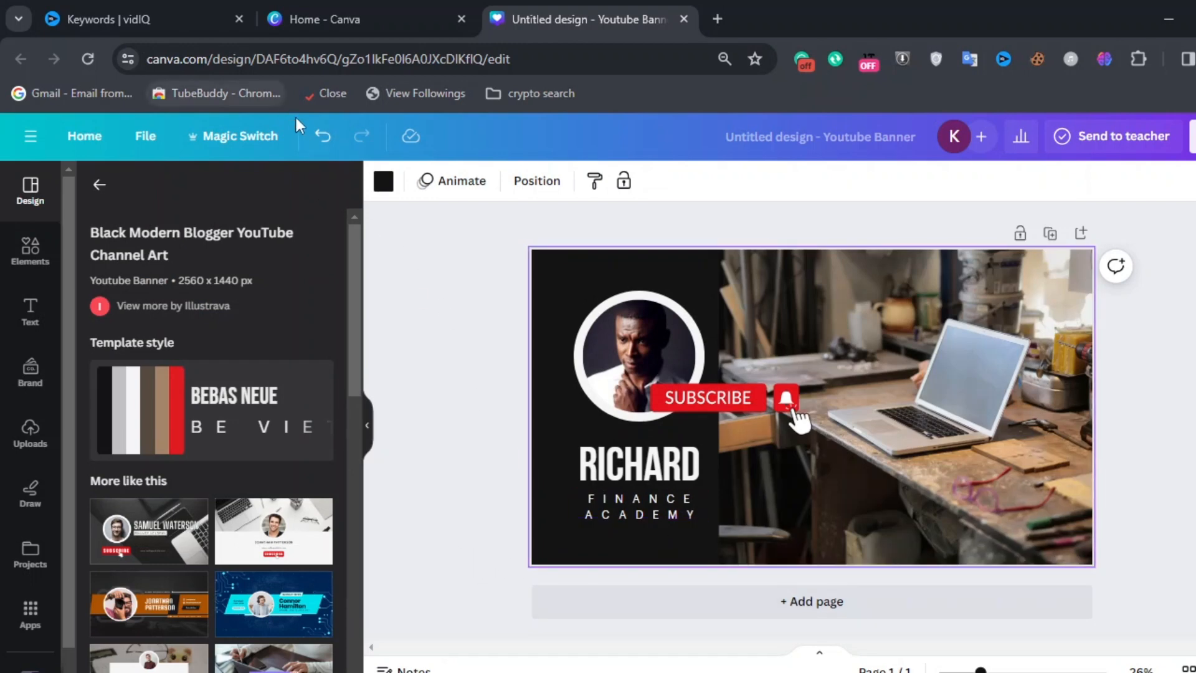
pyautogui.click(322, 135)
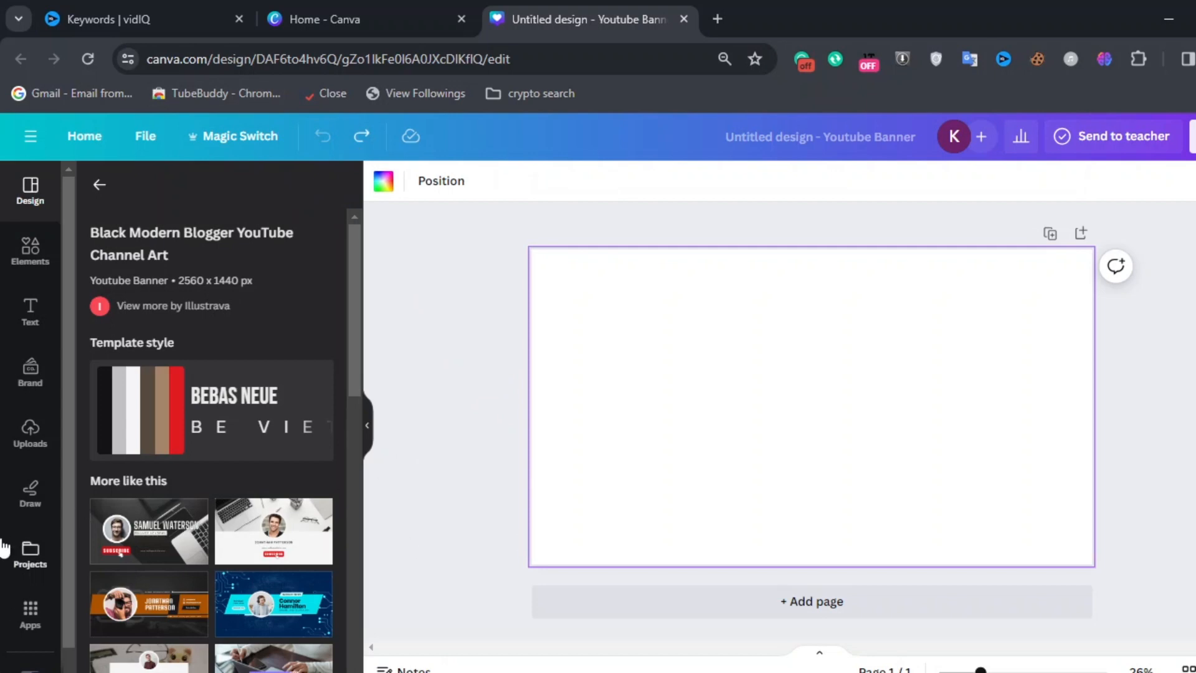
# Step: Open Magic Media and describe the image to generate as 'A young female drummer'
pyautogui.scroll(-1, 6, 547)
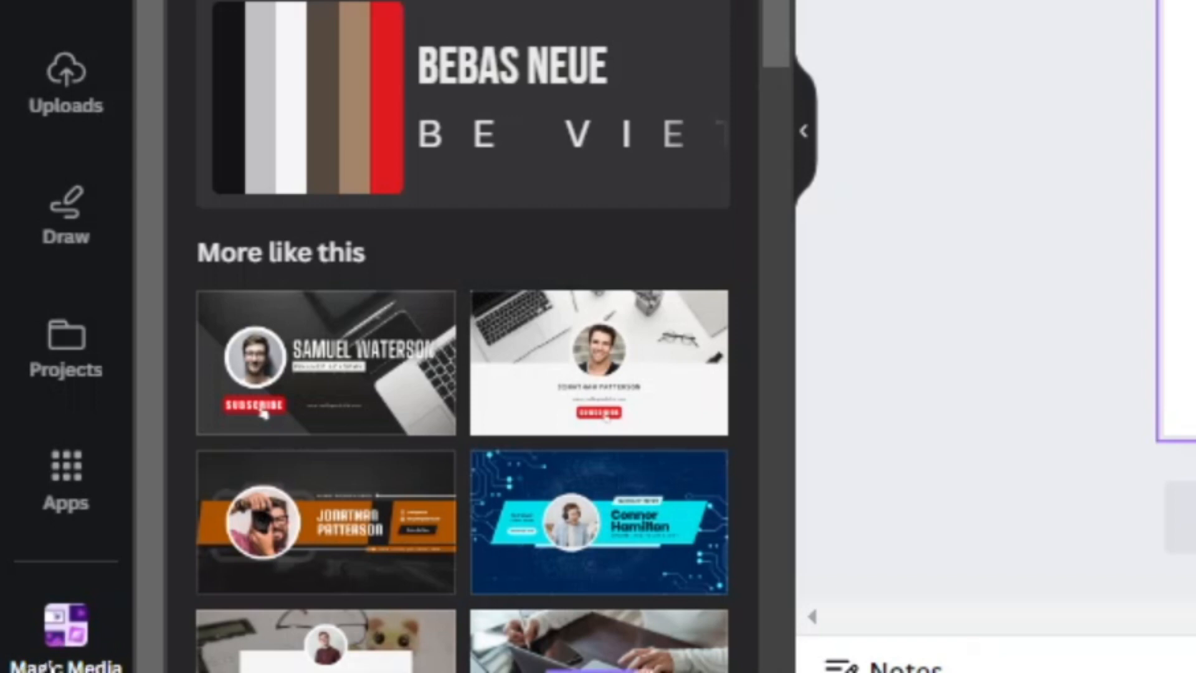
pyautogui.click(70, 642)
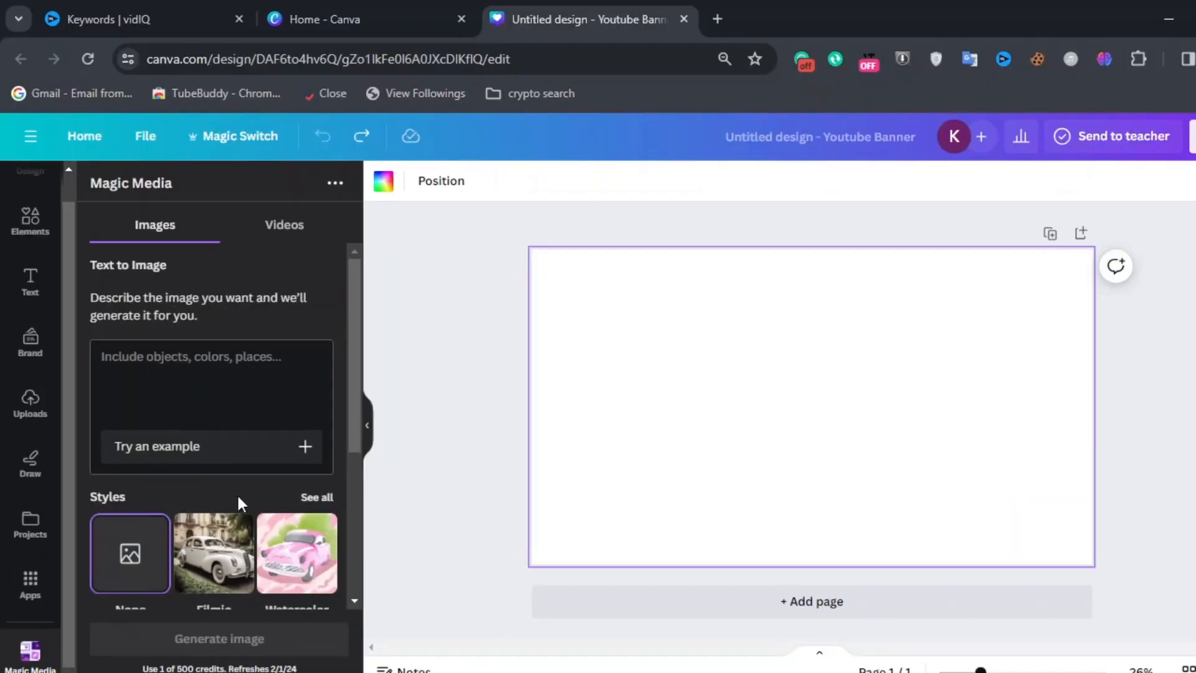
pyautogui.scroll(-5, 237, 494)
pyautogui.scroll(5, 236, 494)
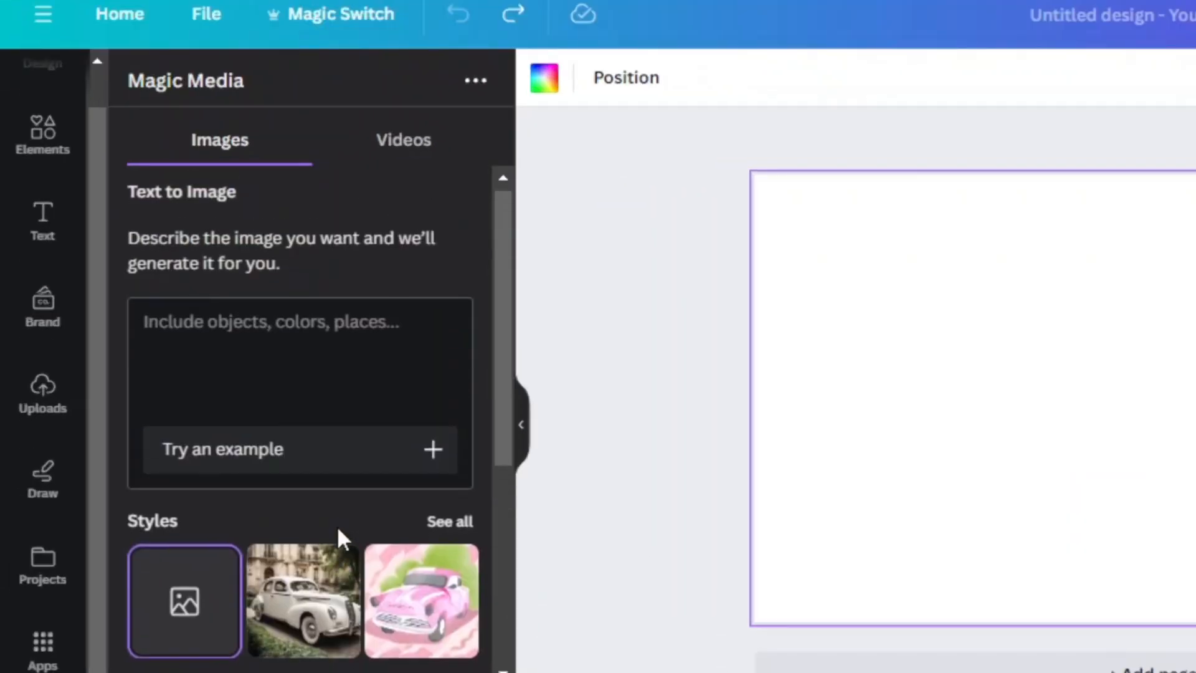
pyautogui.scroll(-5, 338, 529)
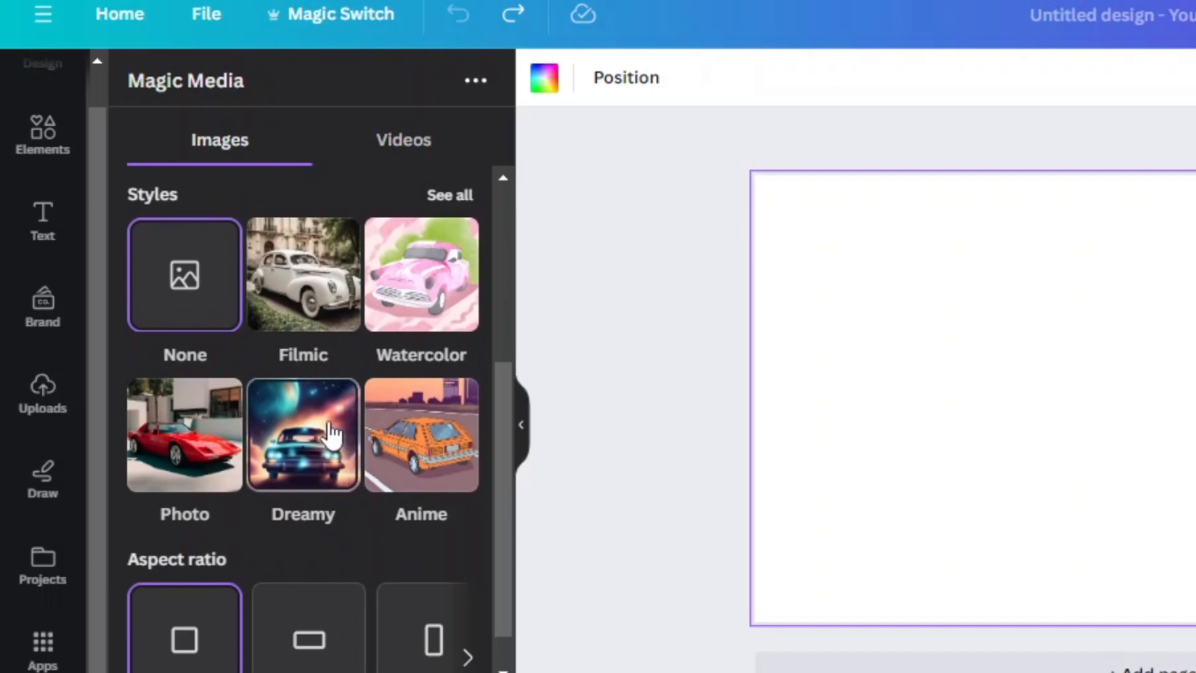
pyautogui.scroll(-1, 346, 439)
pyautogui.scroll(5, 345, 439)
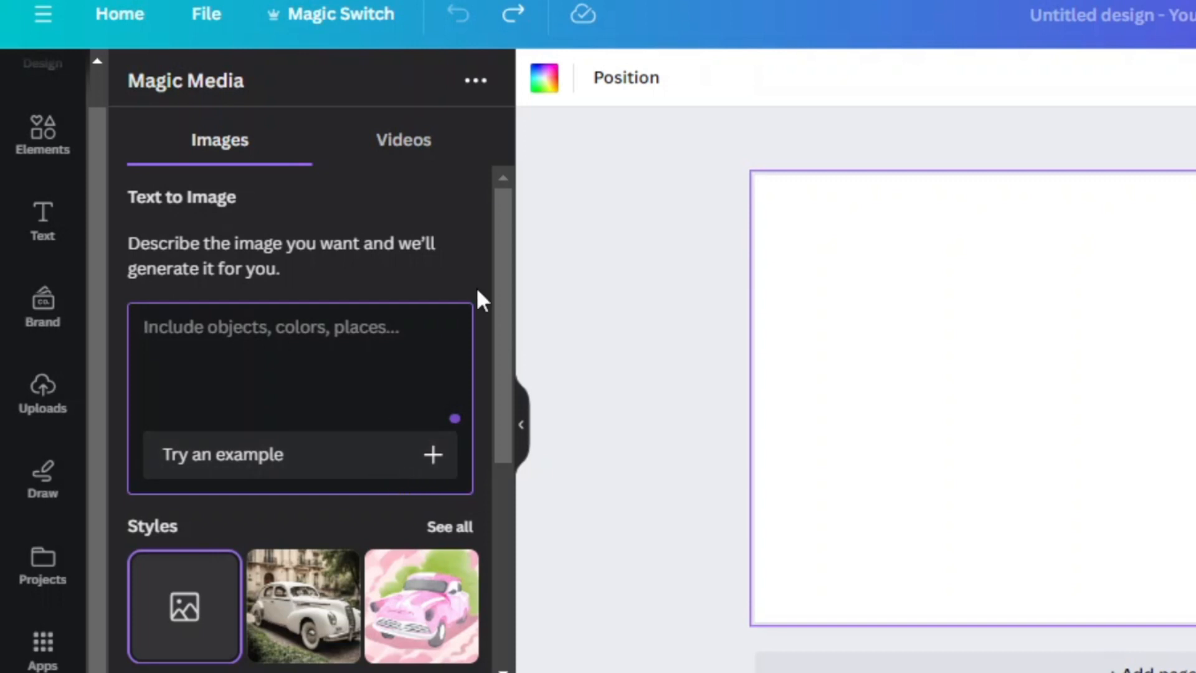
pyautogui.write('A female')
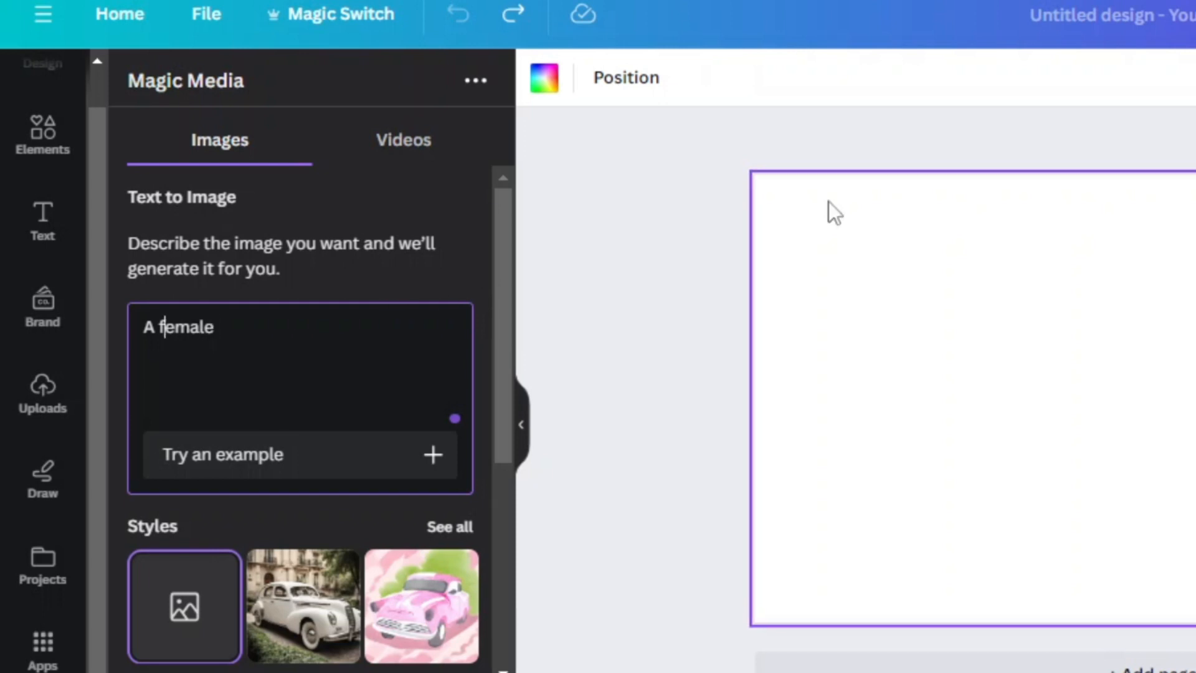
pyautogui.write('young')
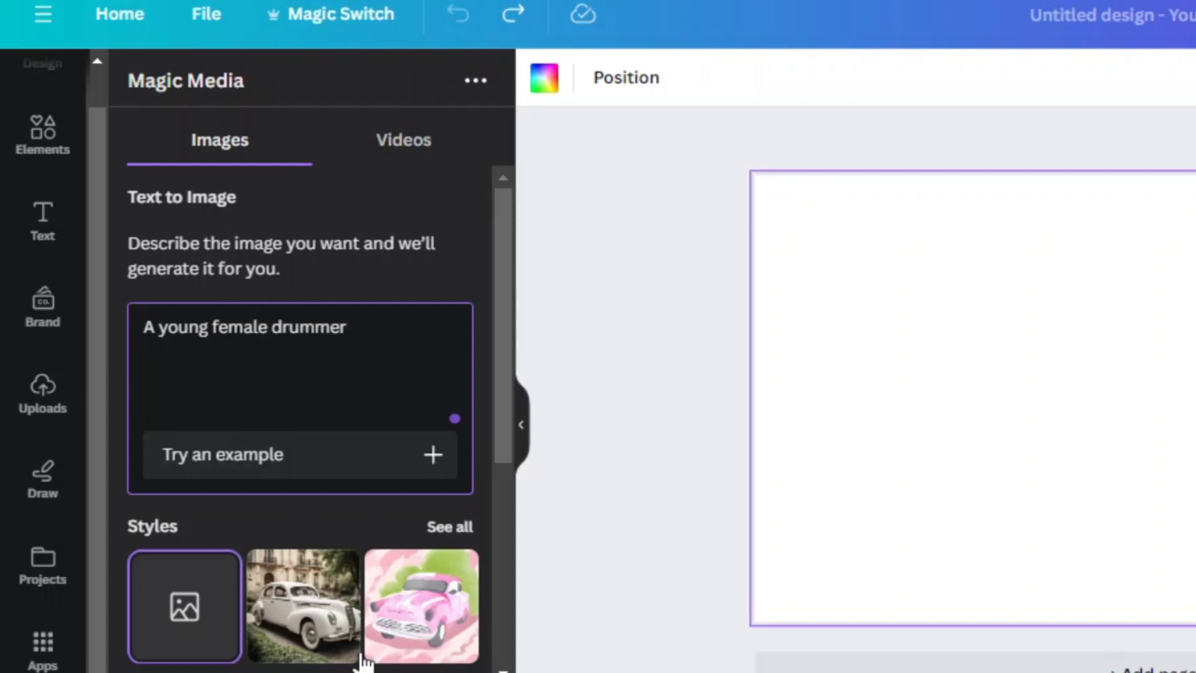
# Step: Choose the Photo style for the generated image
pyautogui.scroll(-5, 400, 626)
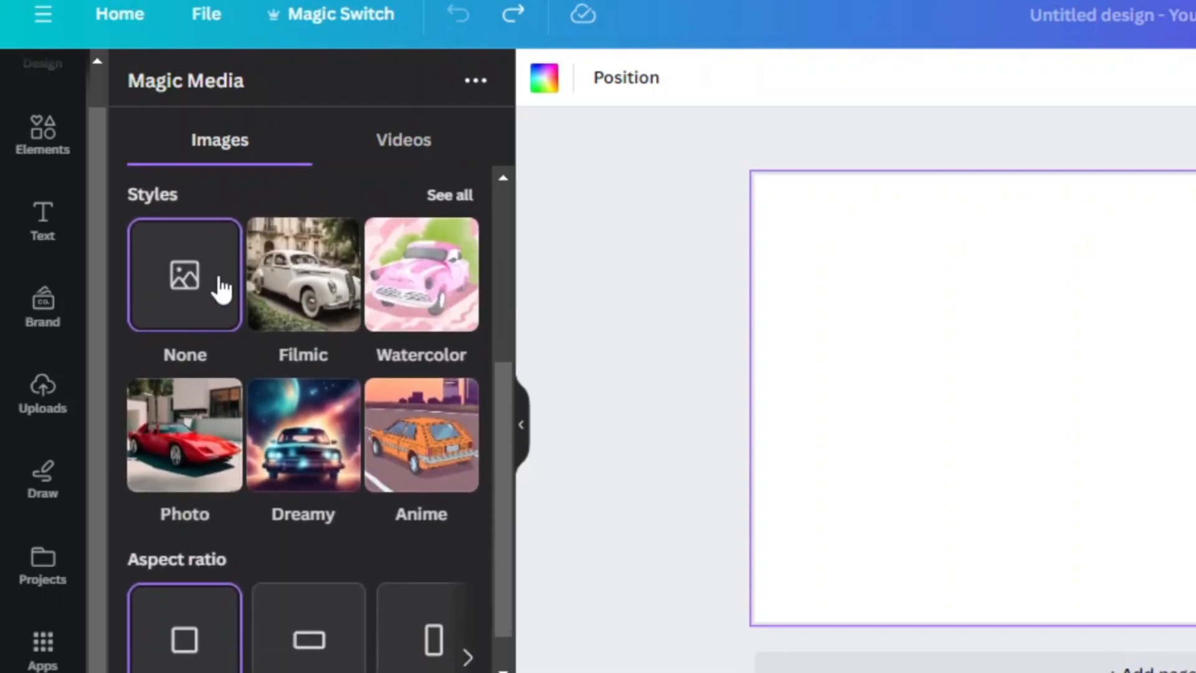
pyautogui.scroll(3, 222, 288)
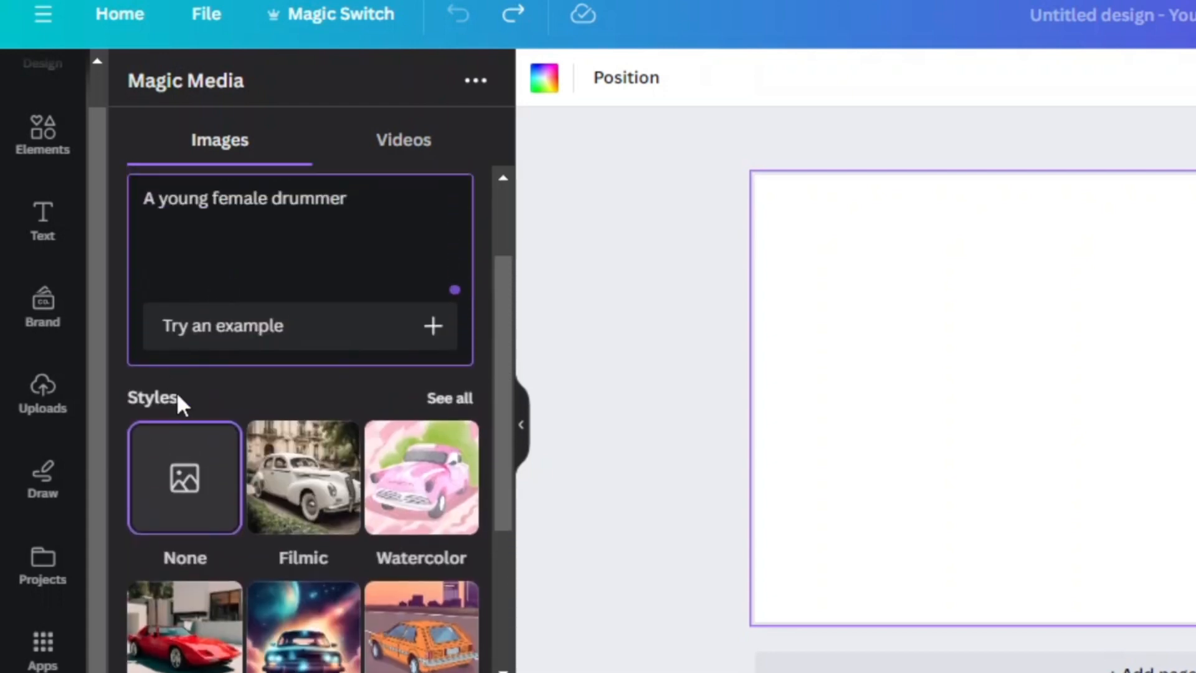
pyautogui.click(174, 398)
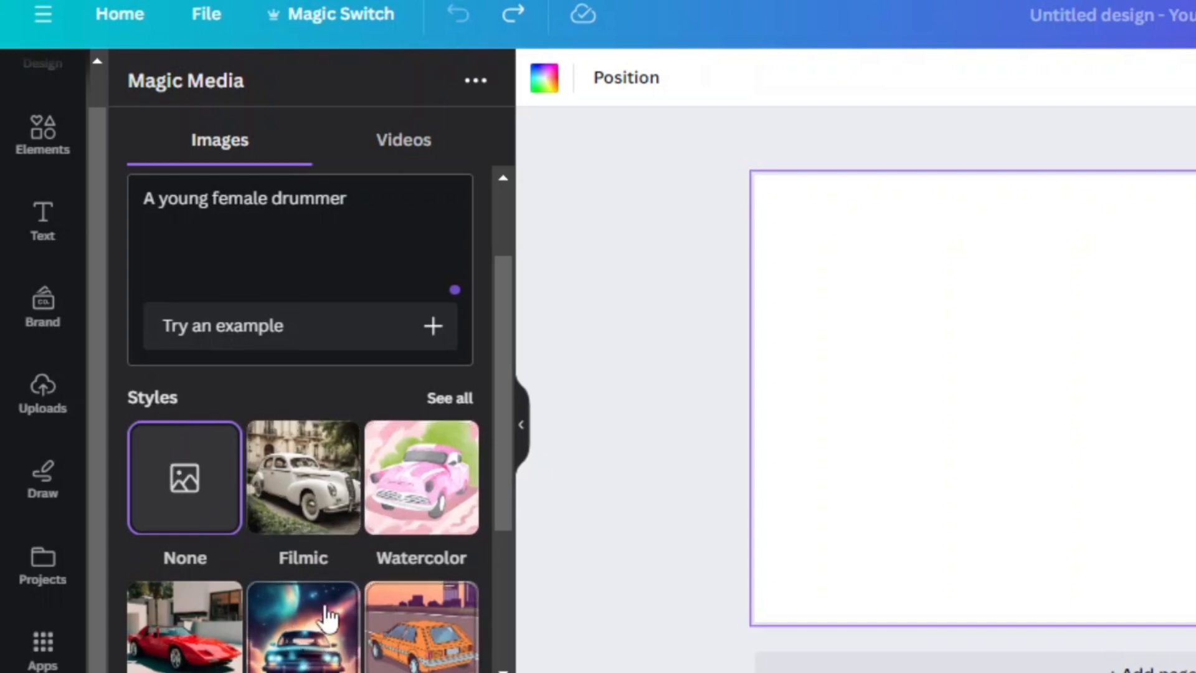
pyautogui.scroll(-2, 439, 537)
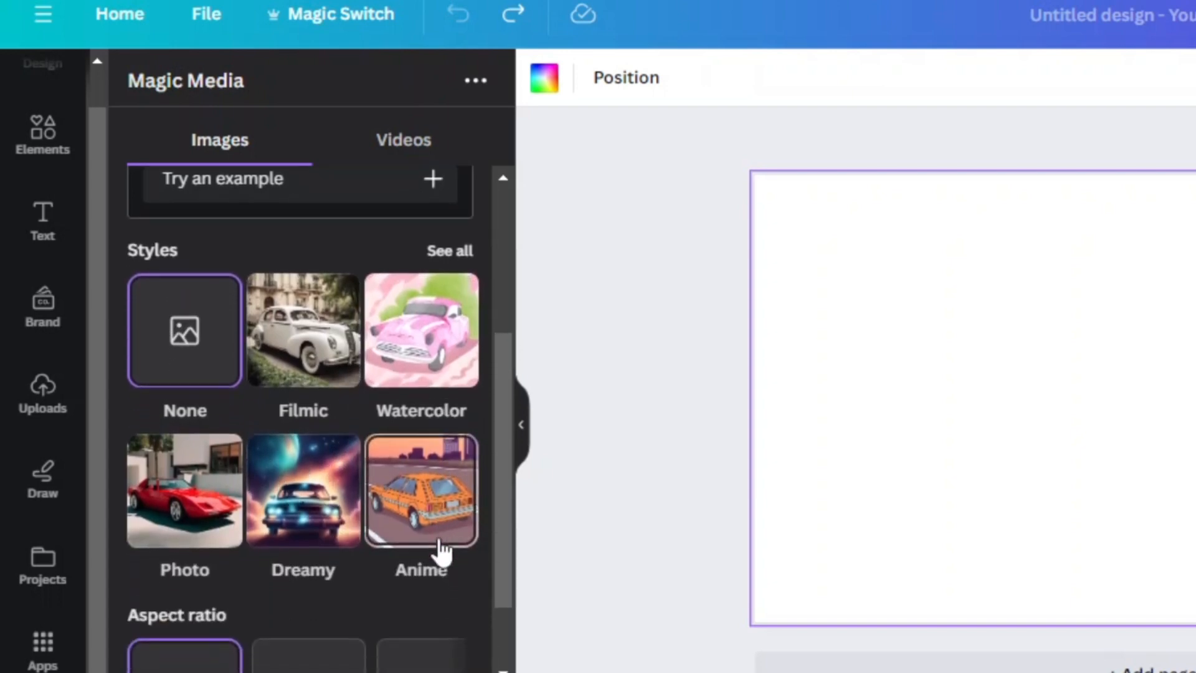
pyautogui.scroll(2, 439, 536)
pyautogui.scroll(-1, 440, 549)
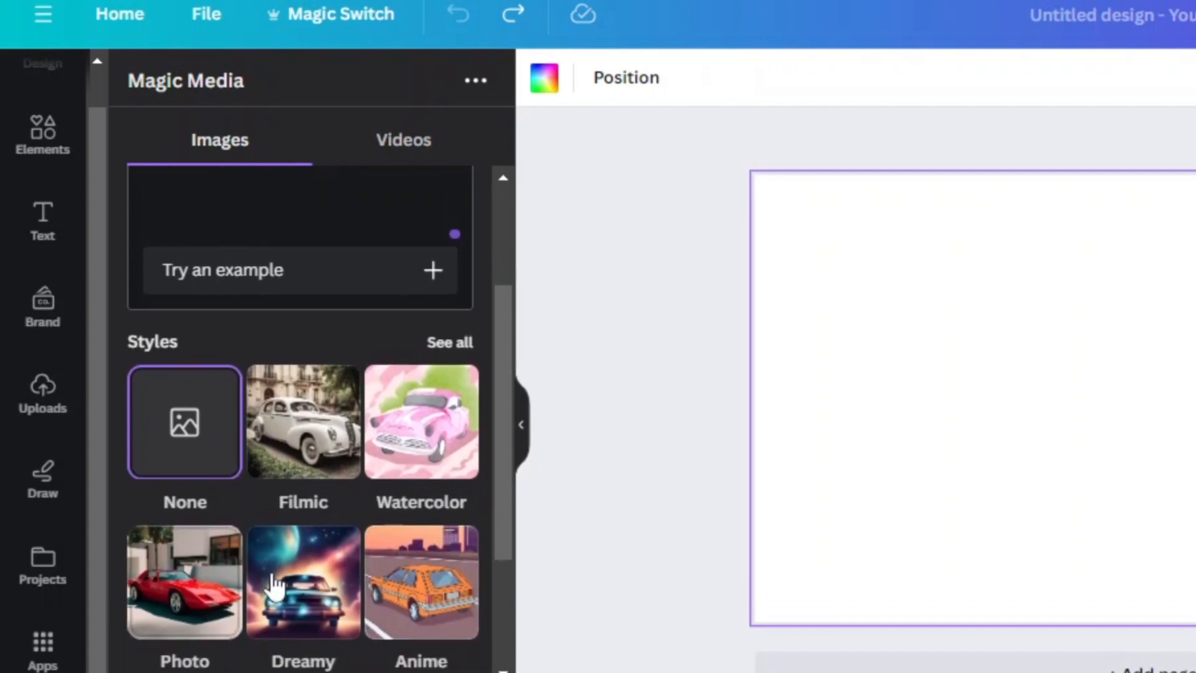
pyautogui.click(193, 596)
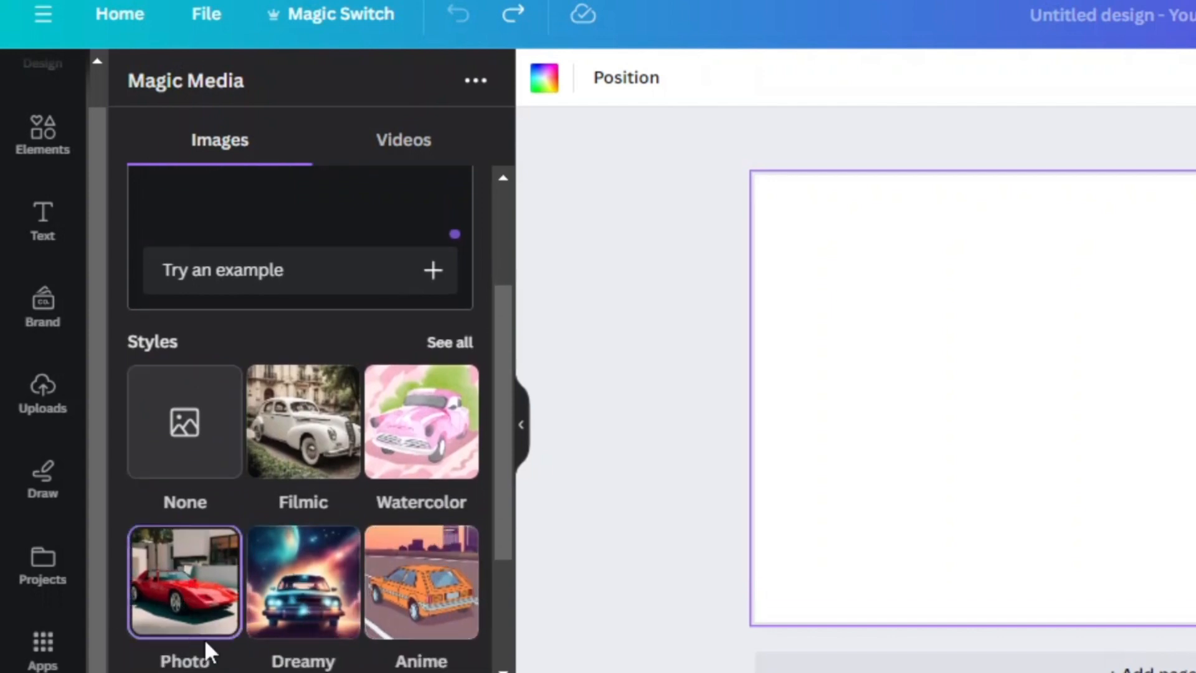
# Step: Select the Square aspect ratio for the generated image
pyautogui.scroll(-3, 361, 590)
pyautogui.scroll(1, 361, 590)
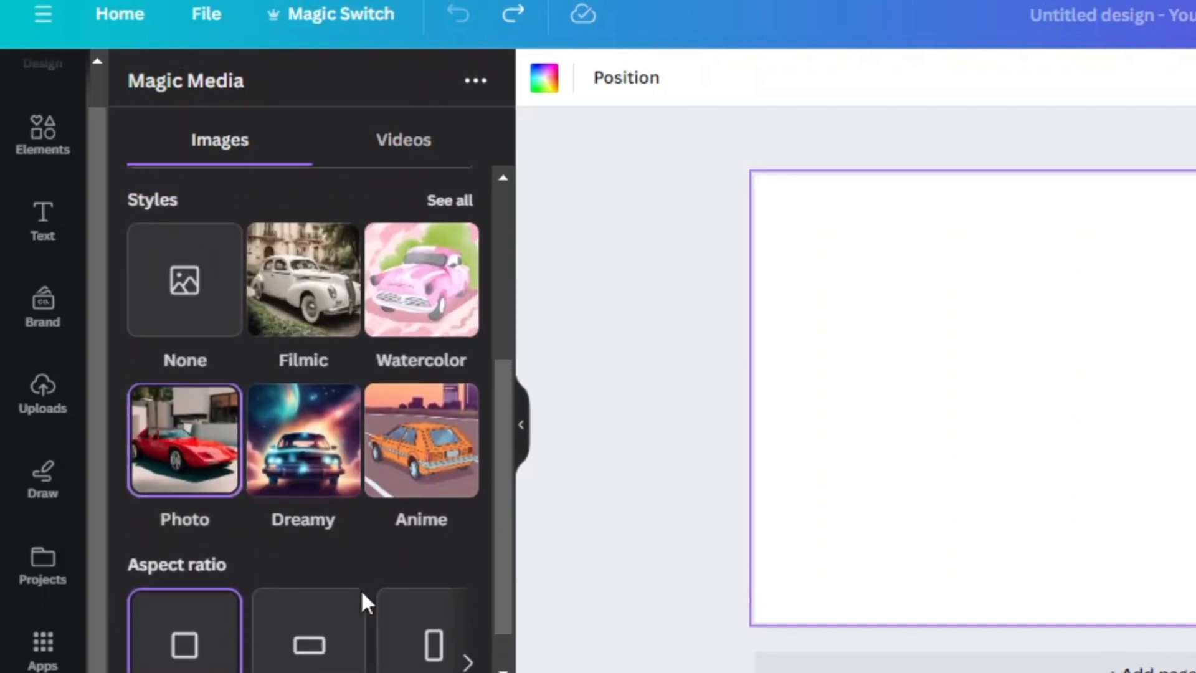
pyautogui.scroll(-1, 361, 590)
pyautogui.scroll(1, 361, 589)
pyautogui.scroll(2, 361, 590)
pyautogui.scroll(-2, 353, 598)
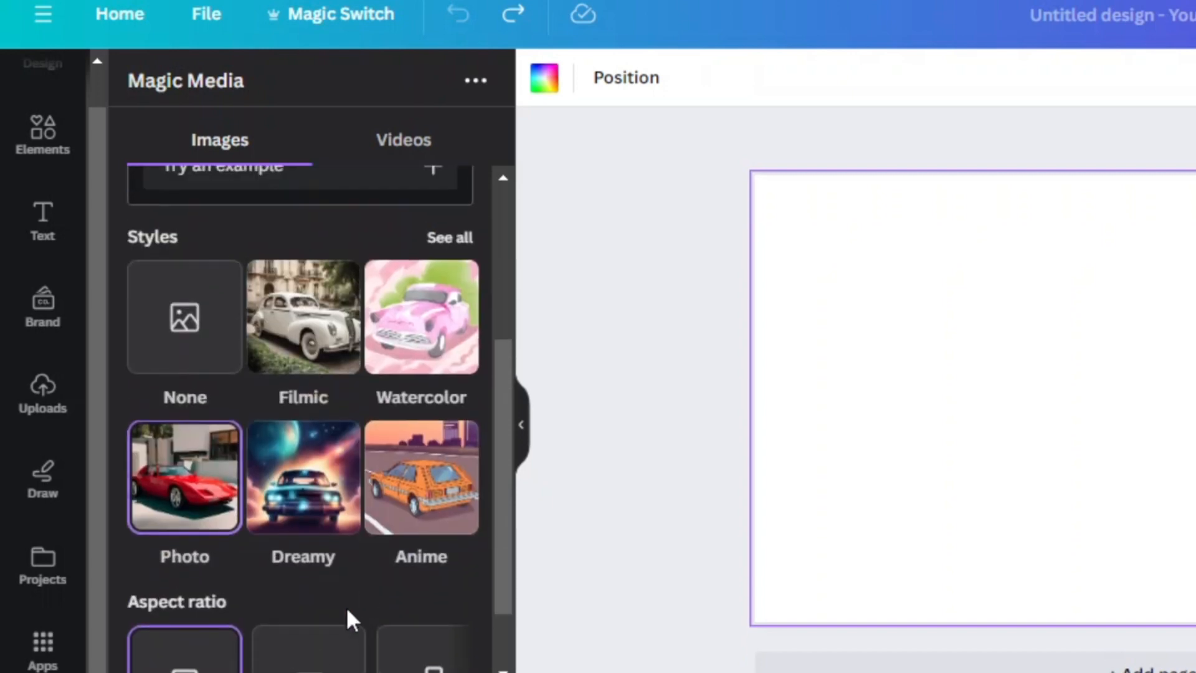
pyautogui.scroll(-1, 375, 535)
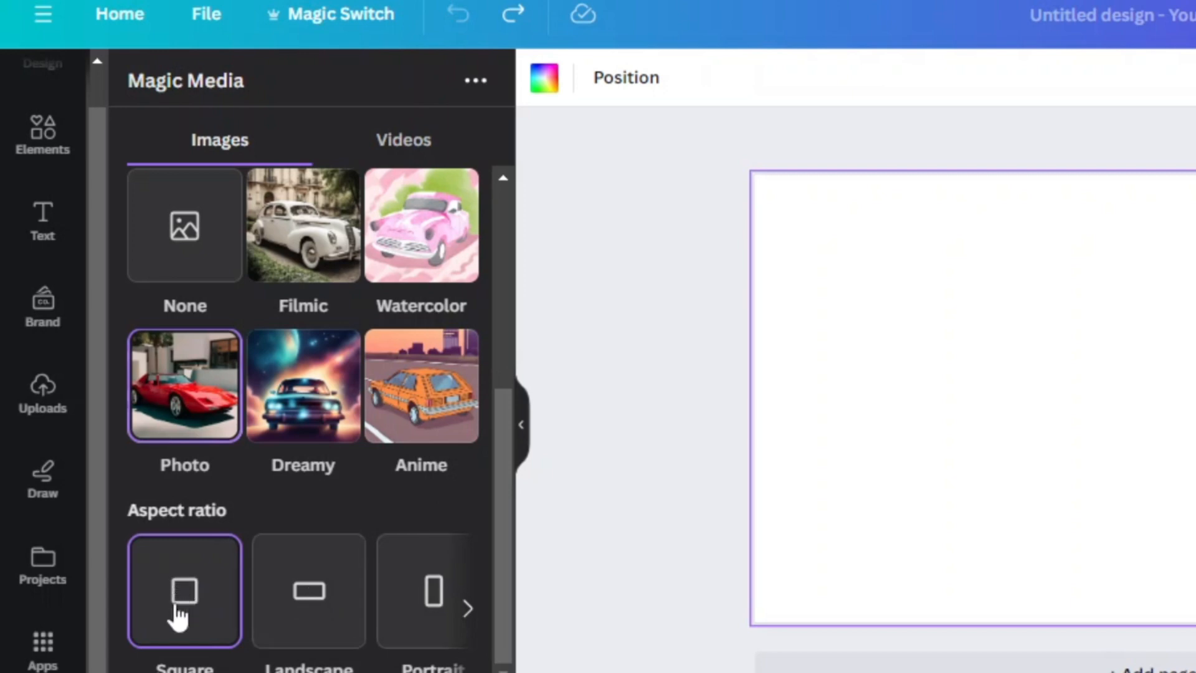
pyautogui.click(469, 608)
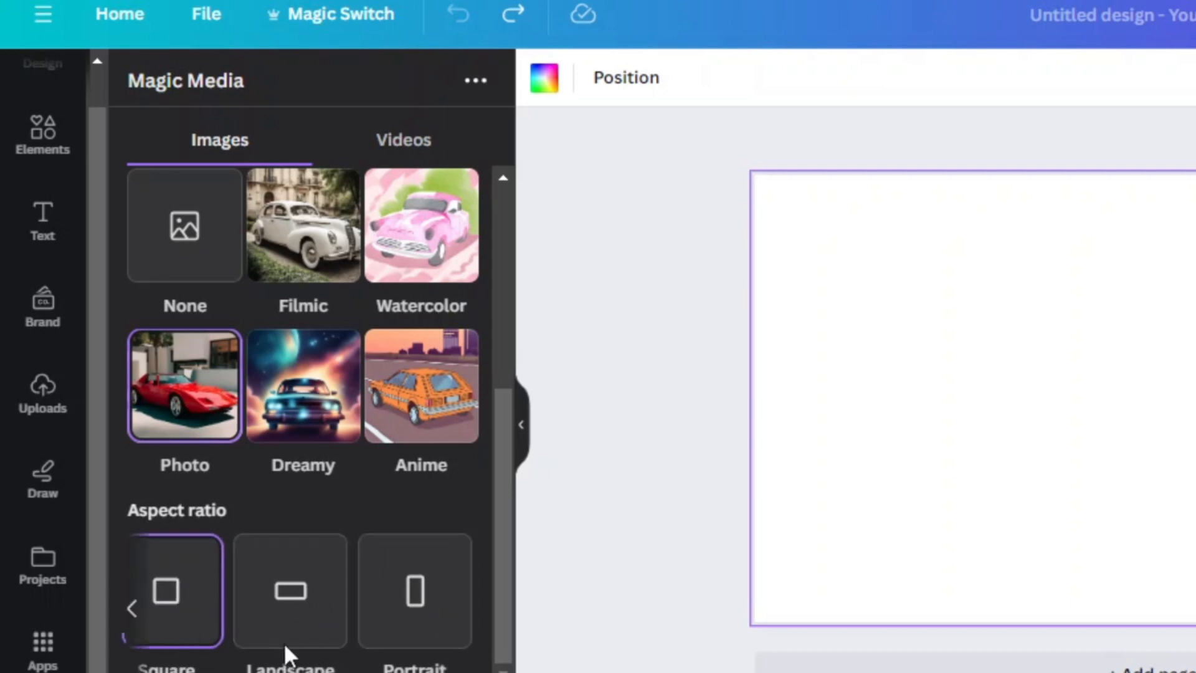
pyautogui.click(182, 628)
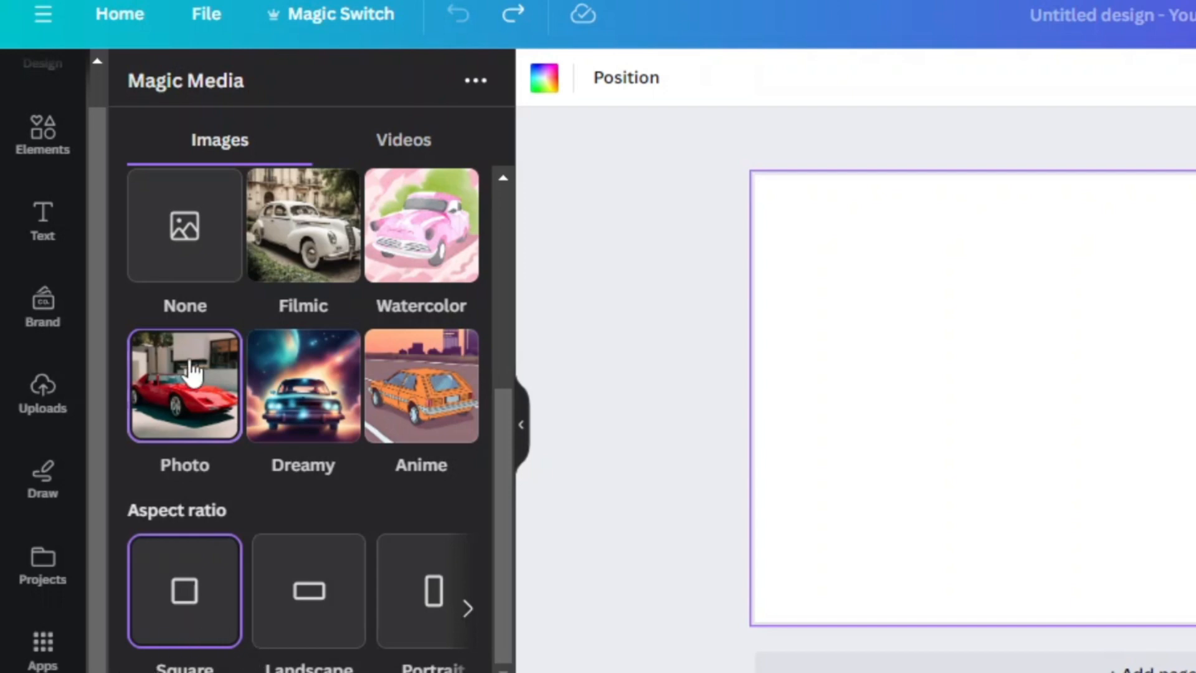
# Step: Generate the images from the drummer prompt
pyautogui.scroll(3, 261, 408)
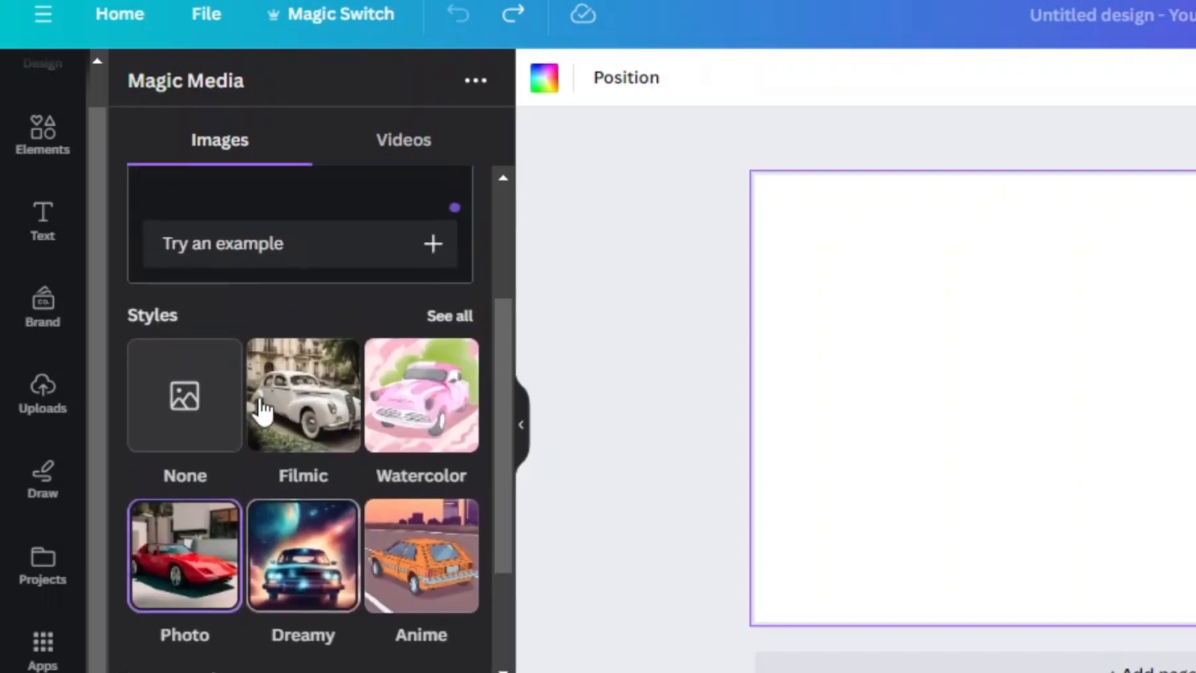
pyautogui.scroll(-3, 259, 406)
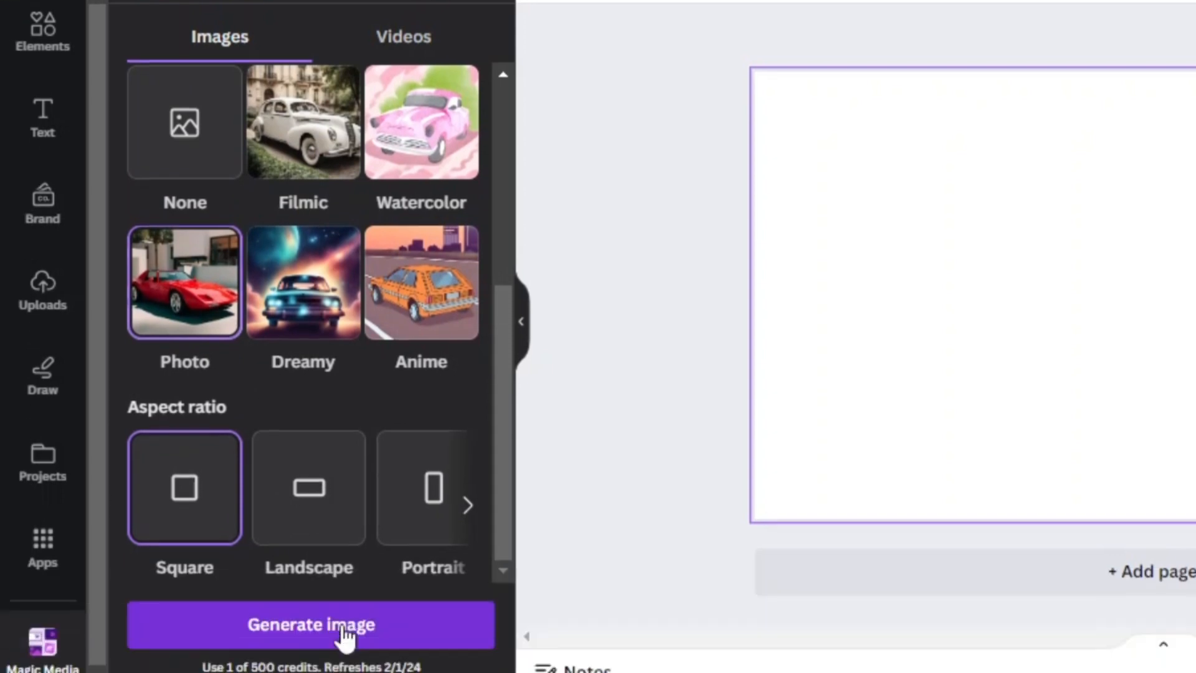
pyautogui.click(342, 633)
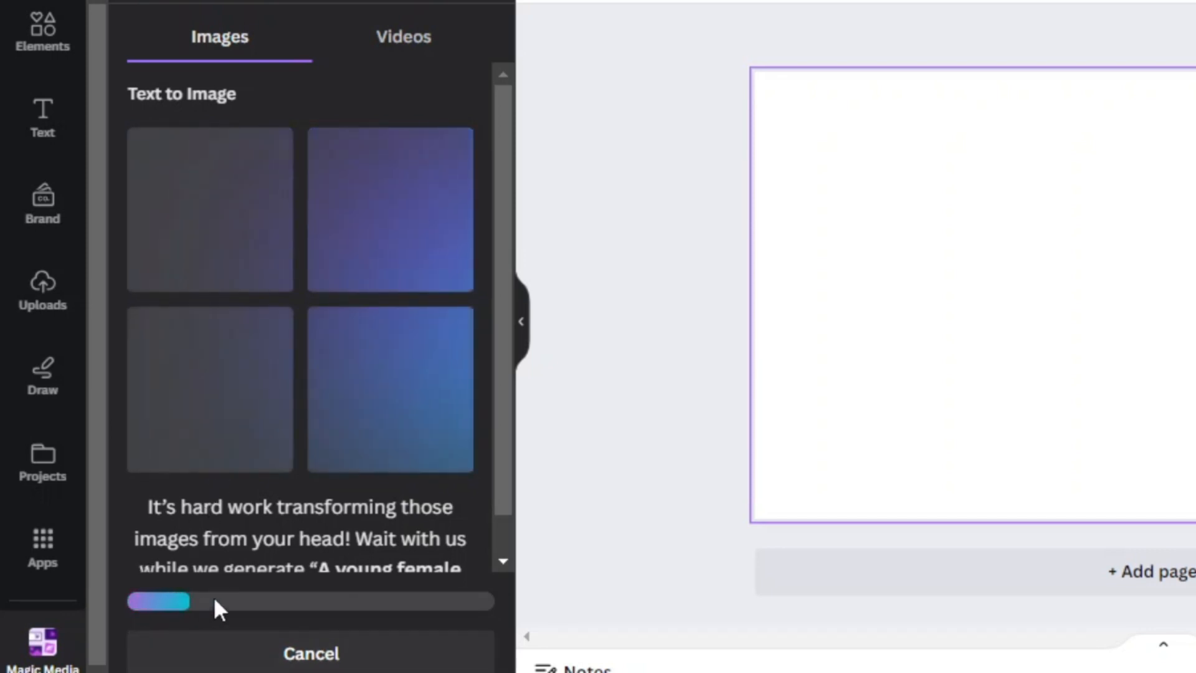
pyautogui.scroll(-1, 360, 455)
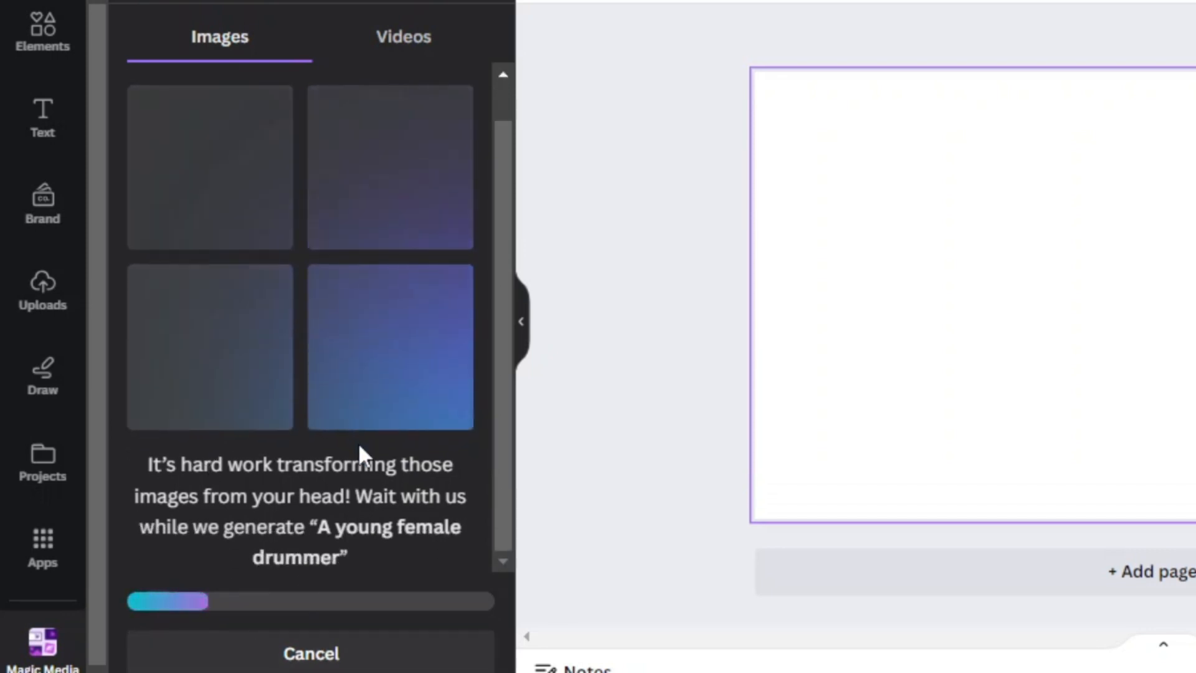
# Step: Add the white-cap drummer image to the banner, enlarge it into the top-left corner, and delete a duplicate of it
pyautogui.scroll(1, 360, 455)
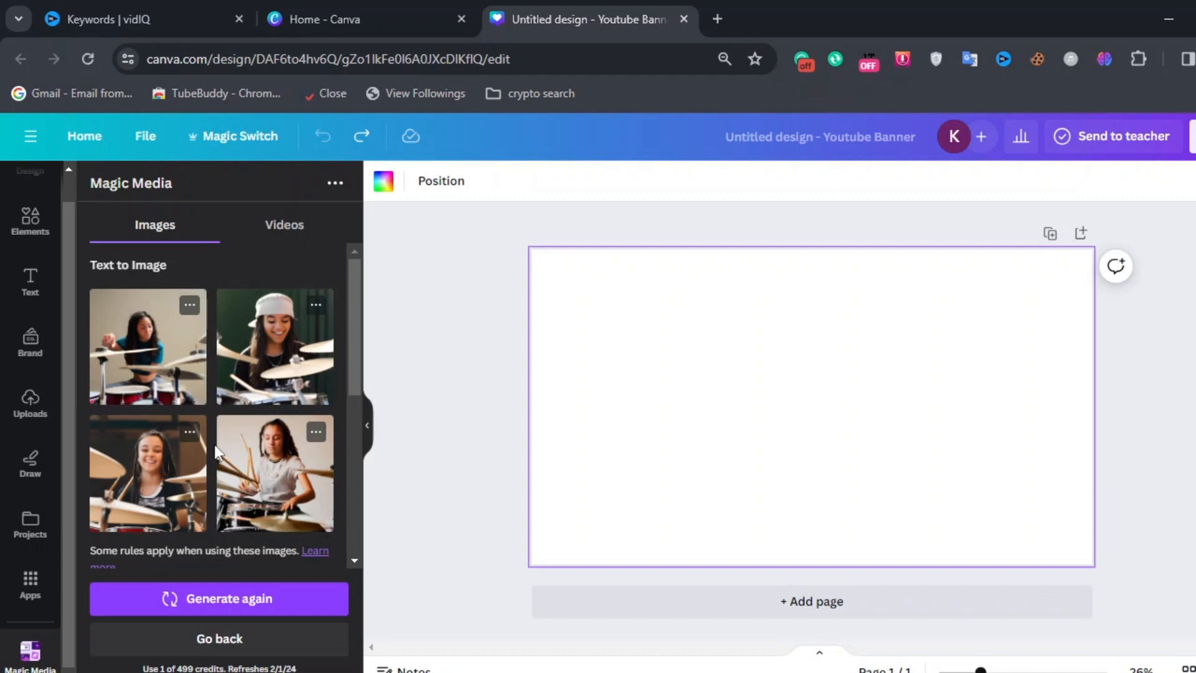
pyautogui.scroll(-2, 249, 476)
pyautogui.scroll(-5, 250, 479)
pyautogui.scroll(7, 249, 479)
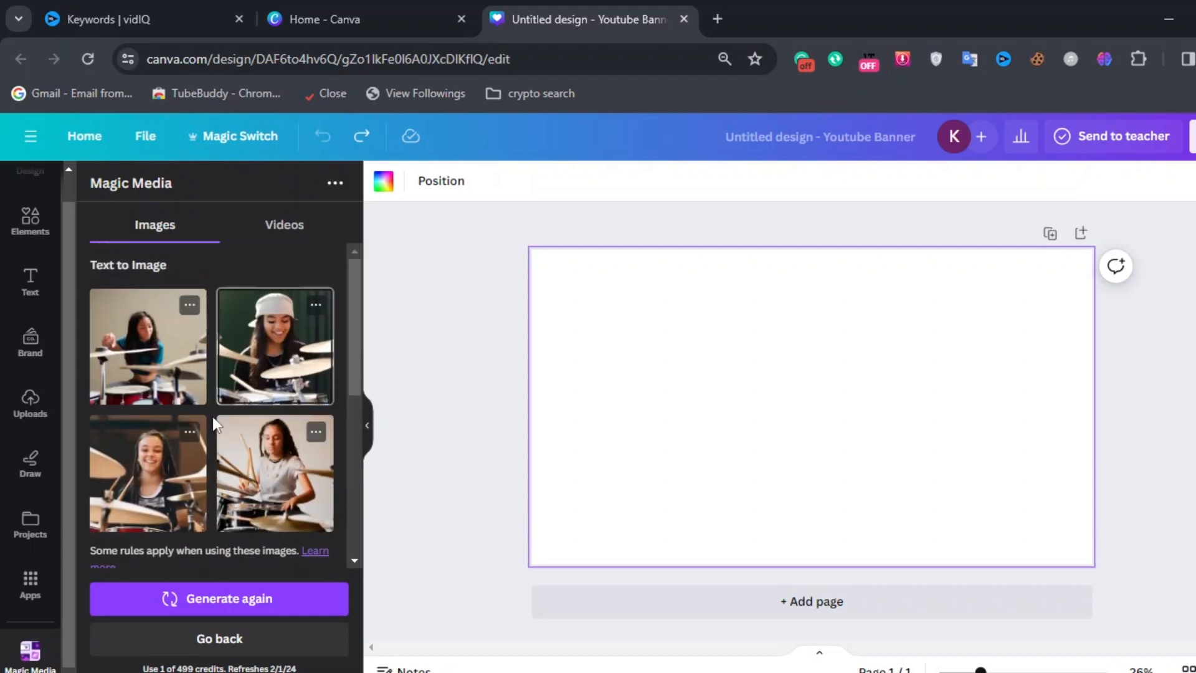
pyautogui.click(265, 374)
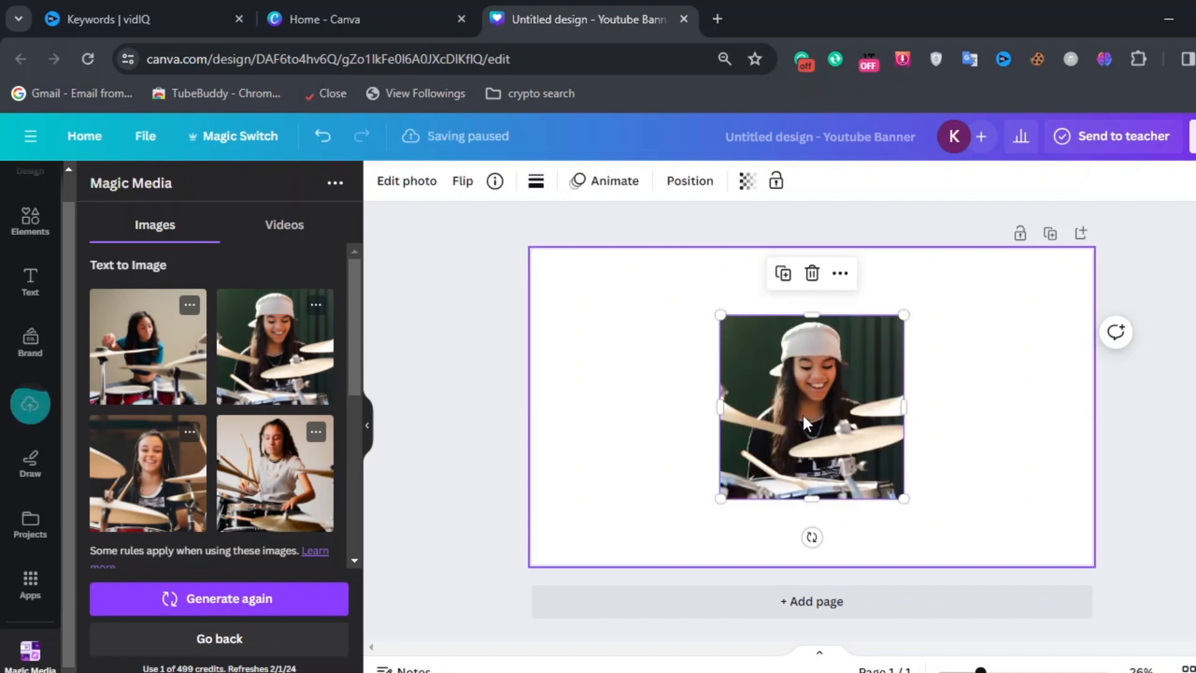
pyautogui.moveTo(721, 315); pyautogui.dragTo(659, 312)
pyautogui.moveTo(804, 358); pyautogui.dragTo(654, 329)
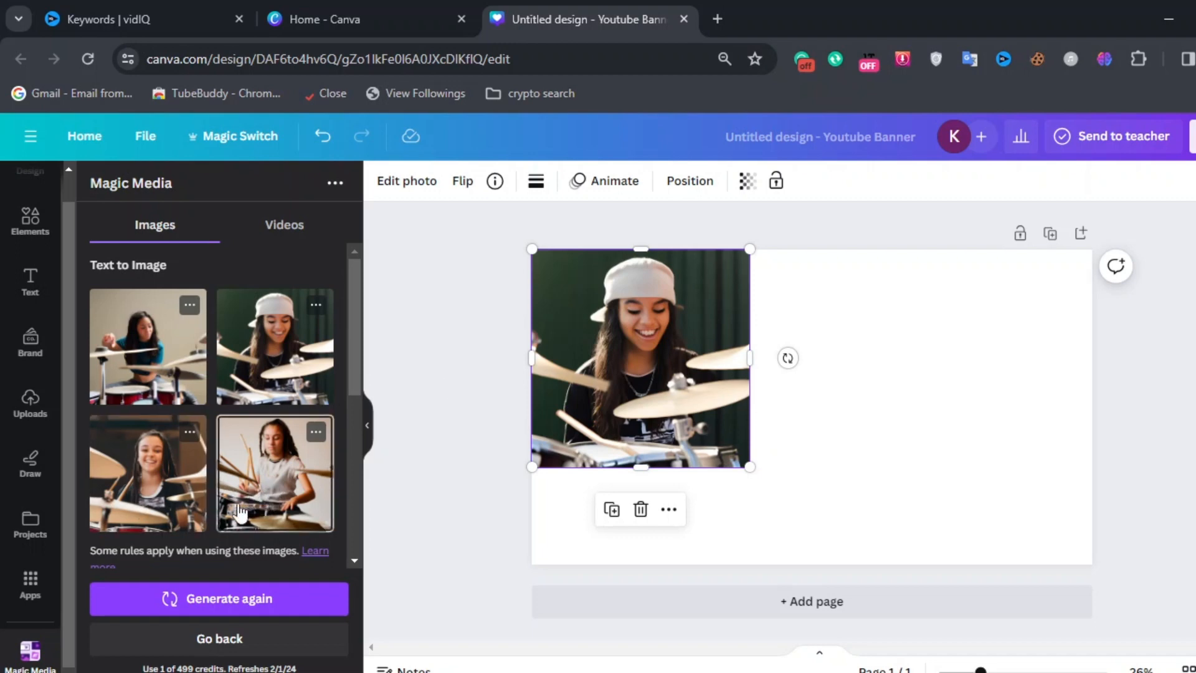
pyautogui.hotkey('ctrl', 'd')
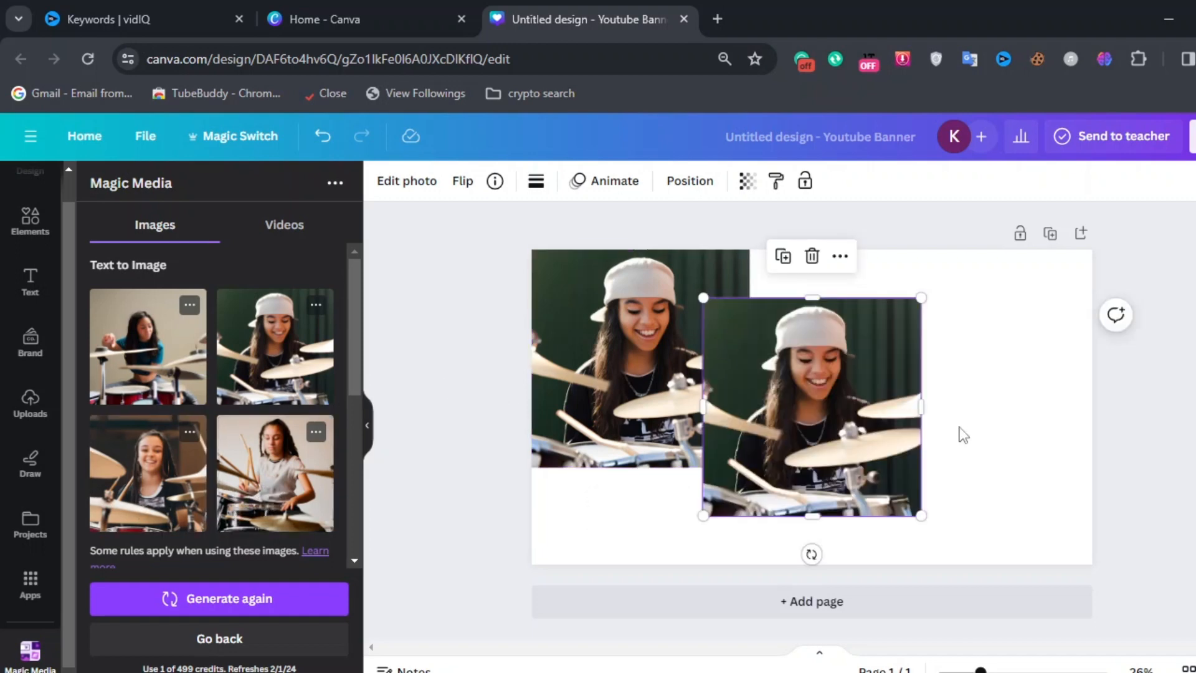
pyautogui.click(812, 257)
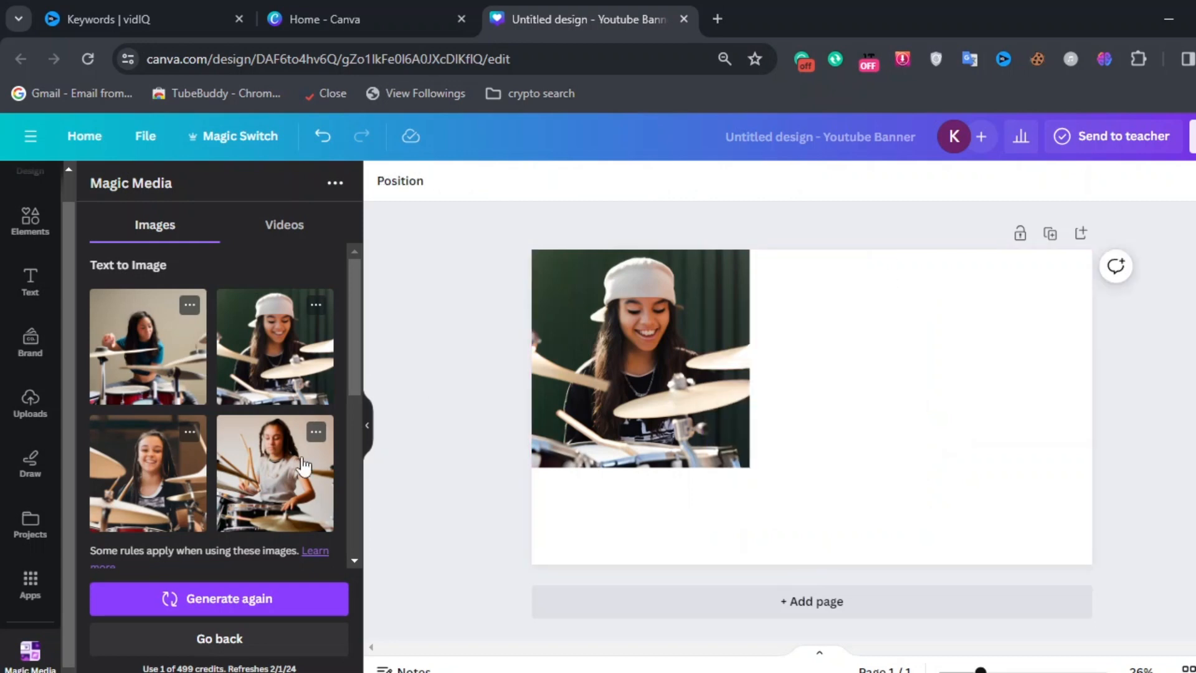
# Step: Add the smiling drummer image, enlarge it and move it to the banner's right side
pyautogui.click(158, 467)
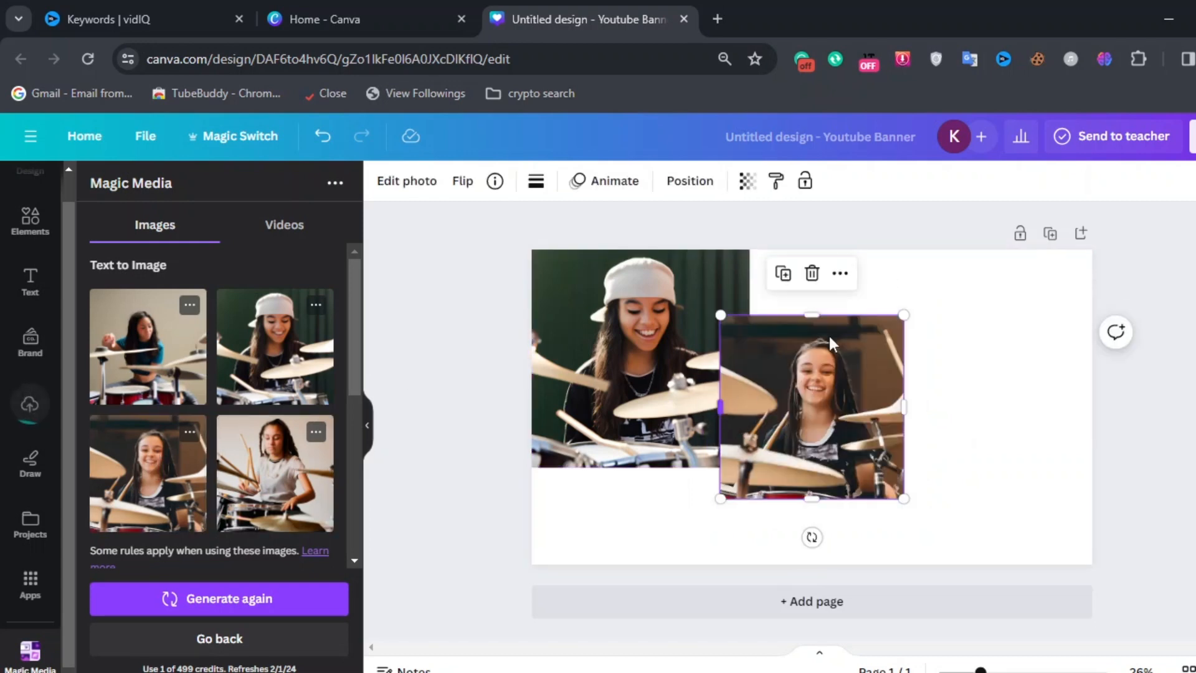
pyautogui.moveTo(904, 498); pyautogui.dragTo(951, 545)
pyautogui.moveTo(883, 458); pyautogui.dragTo(904, 402)
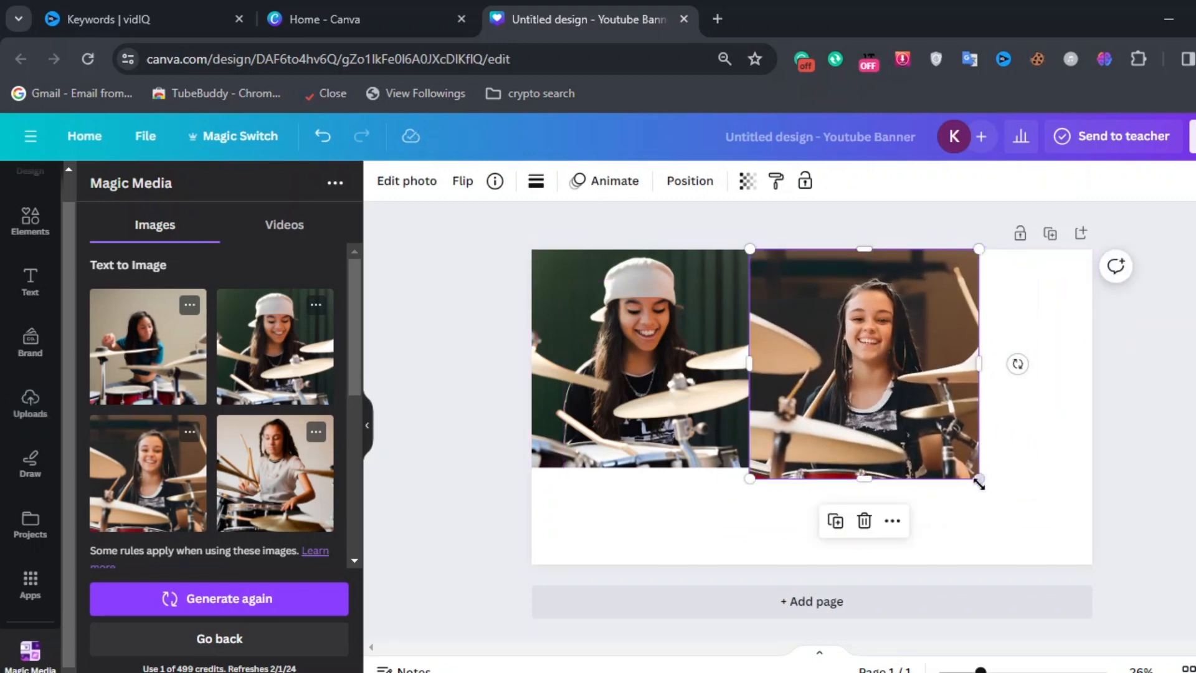
pyautogui.moveTo(979, 479); pyautogui.dragTo(1067, 502)
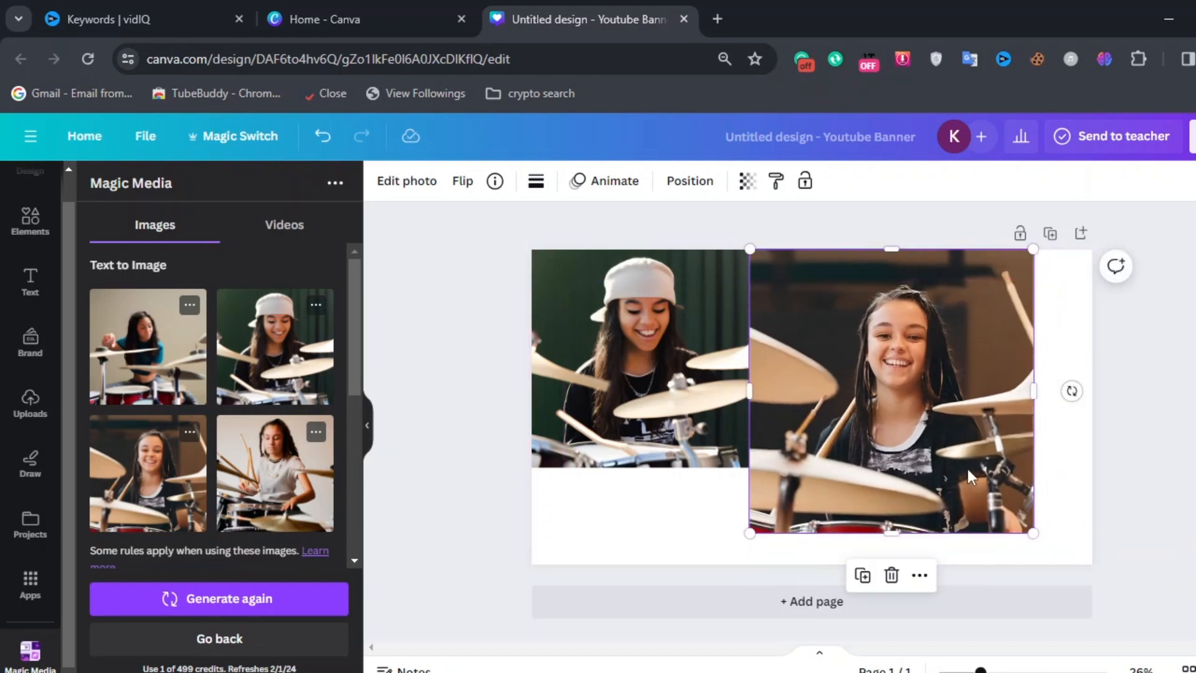
pyautogui.moveTo(961, 462); pyautogui.dragTo(1023, 467)
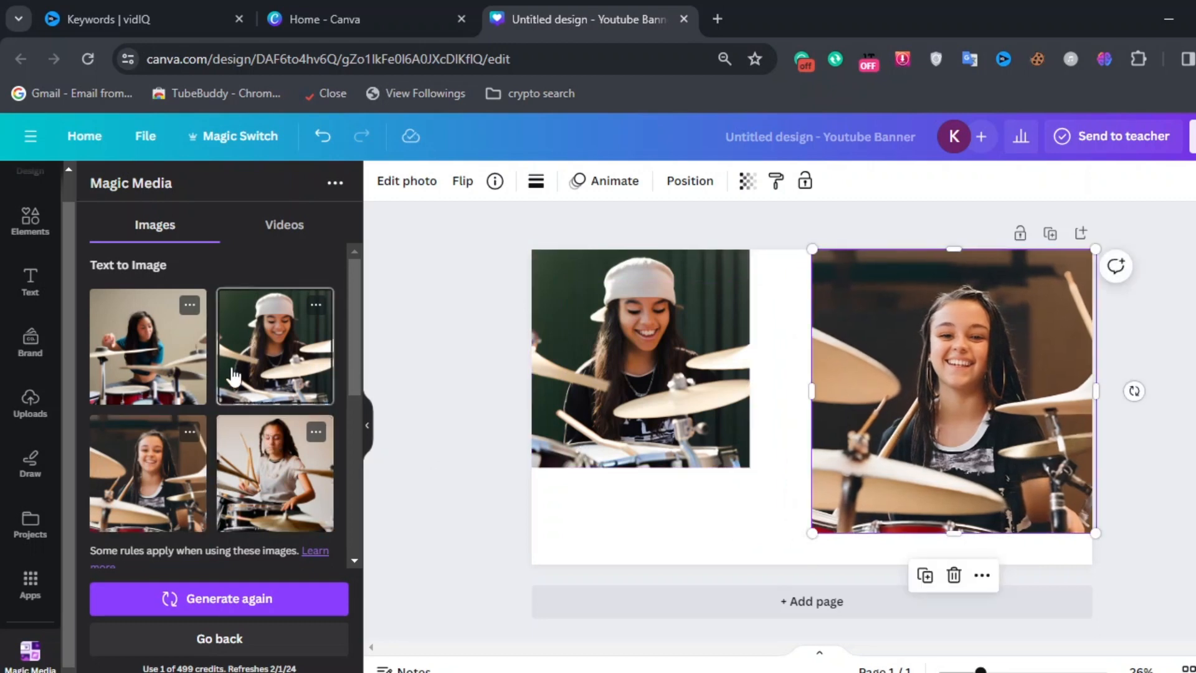
# Step: Add another drummer image copy in the middle of the banner and delete it again
pyautogui.click(271, 501)
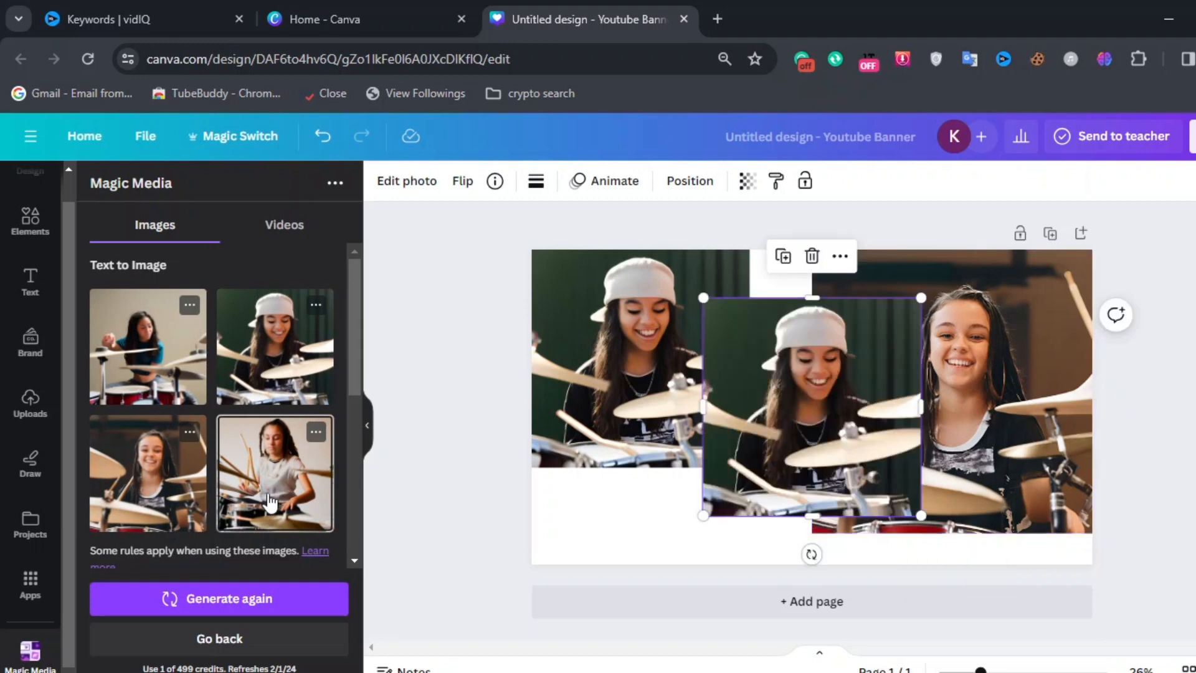
pyautogui.click(812, 256)
pyautogui.hotkey('ctrl', 'z')
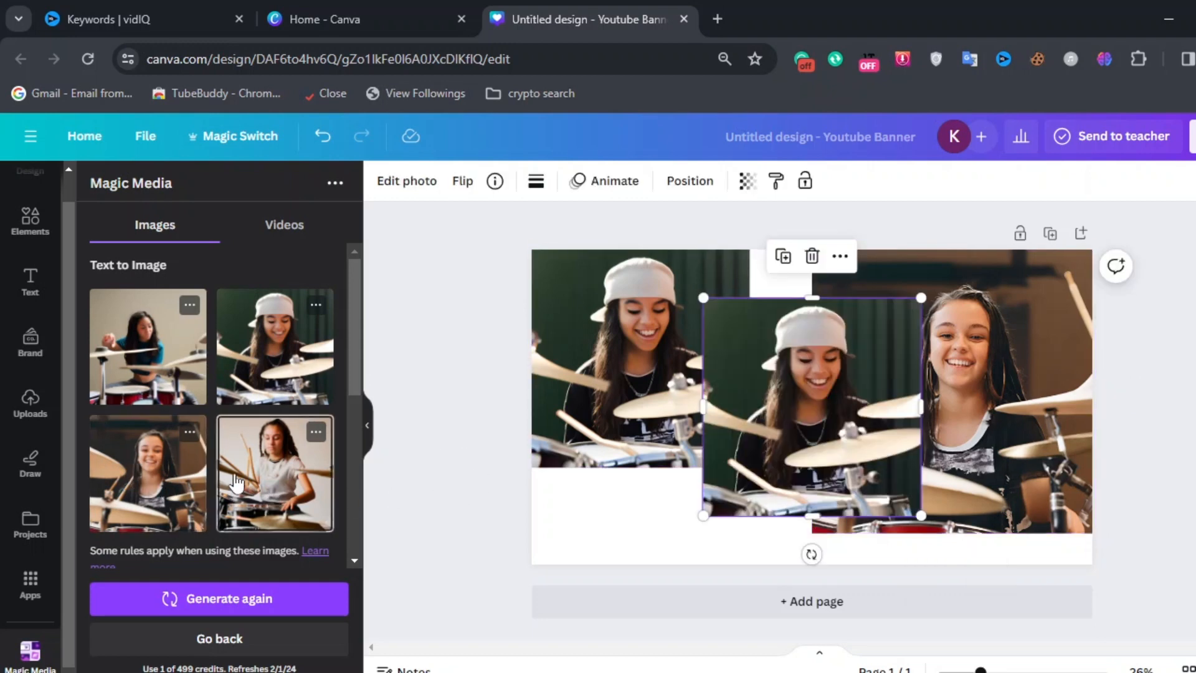
pyautogui.click(811, 256)
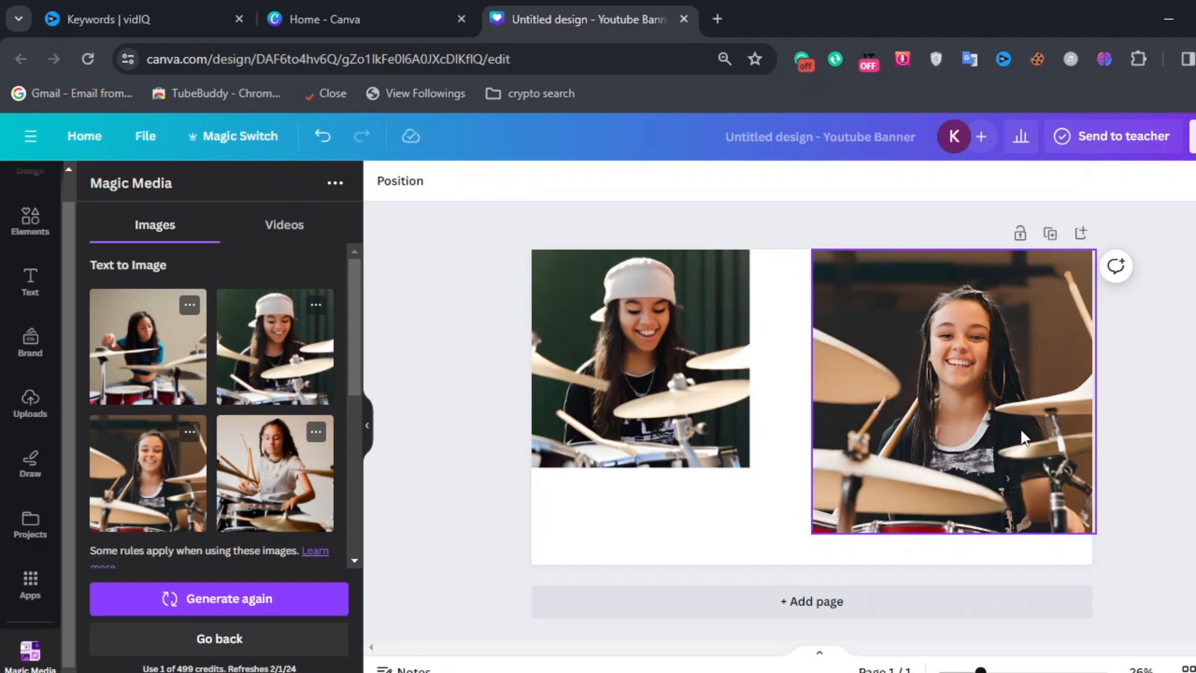
# Step: Delete both drummer images from the banner
pyautogui.click(963, 398)
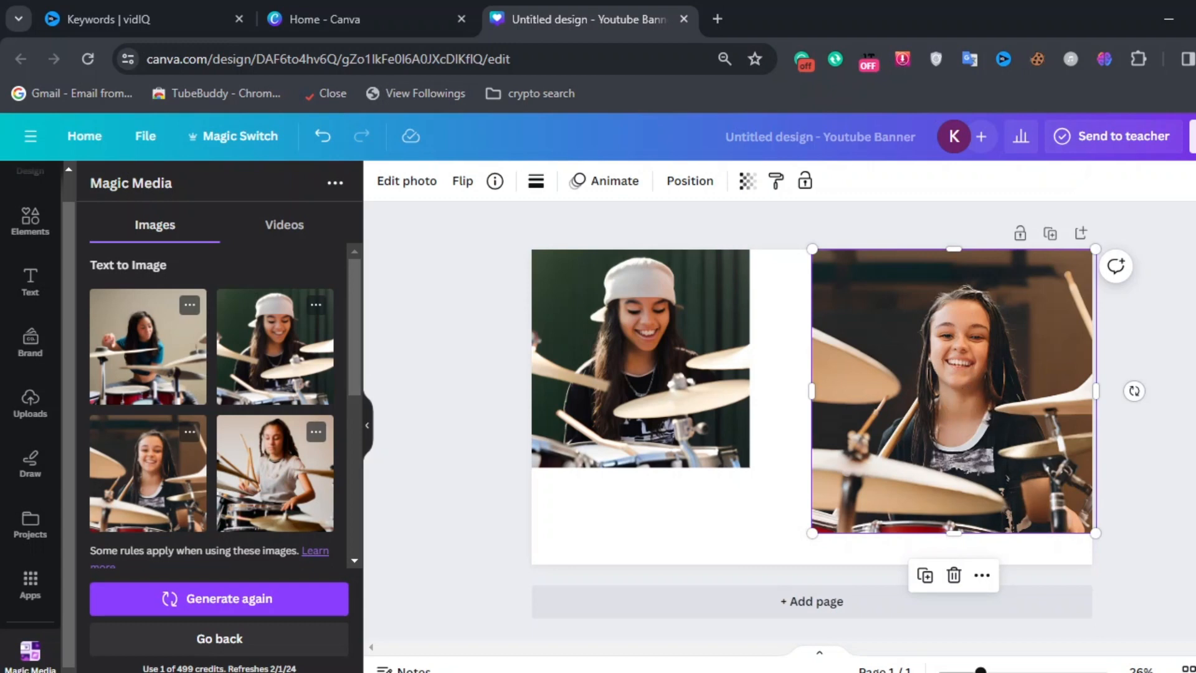
pyautogui.click(954, 575)
pyautogui.click(649, 316)
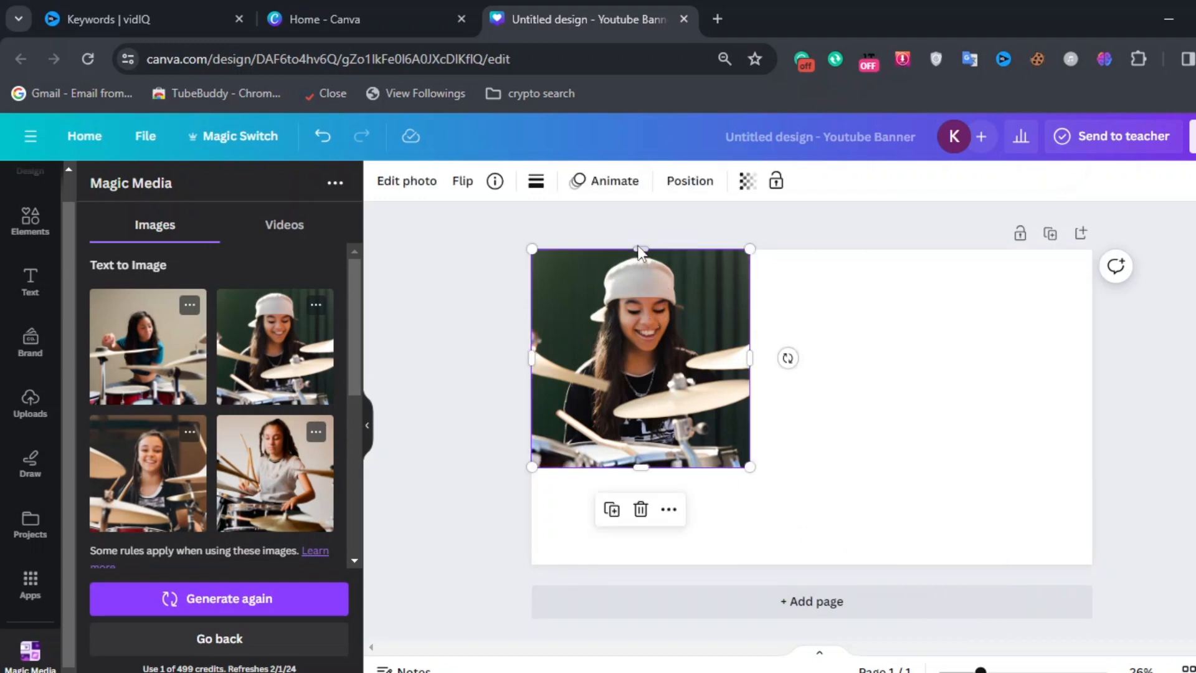
pyautogui.click(640, 509)
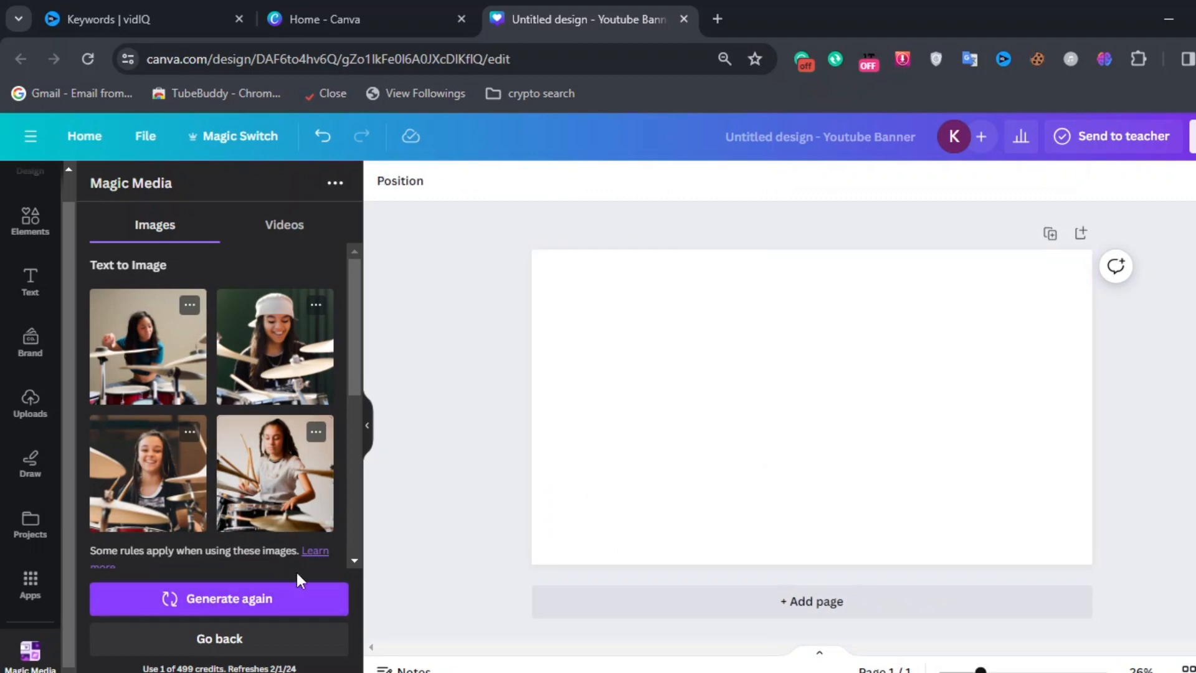
# Step: Generate a new set of images from the drummer prompt
pyautogui.click(226, 601)
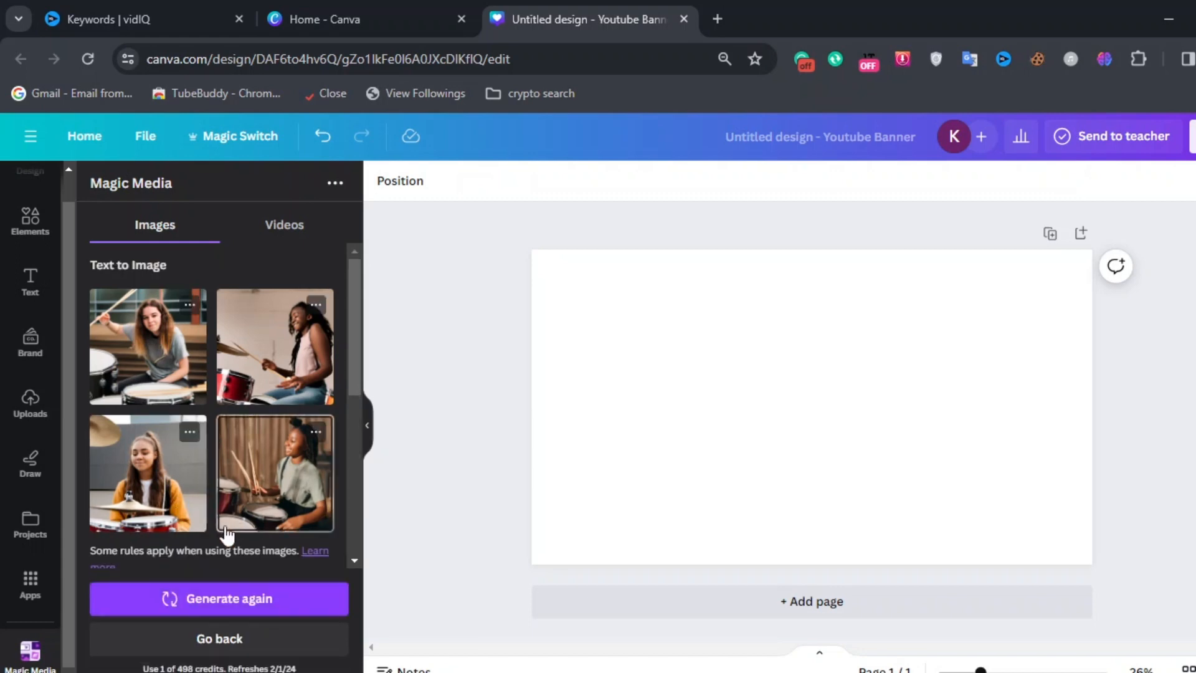
pyautogui.scroll(-5, 312, 461)
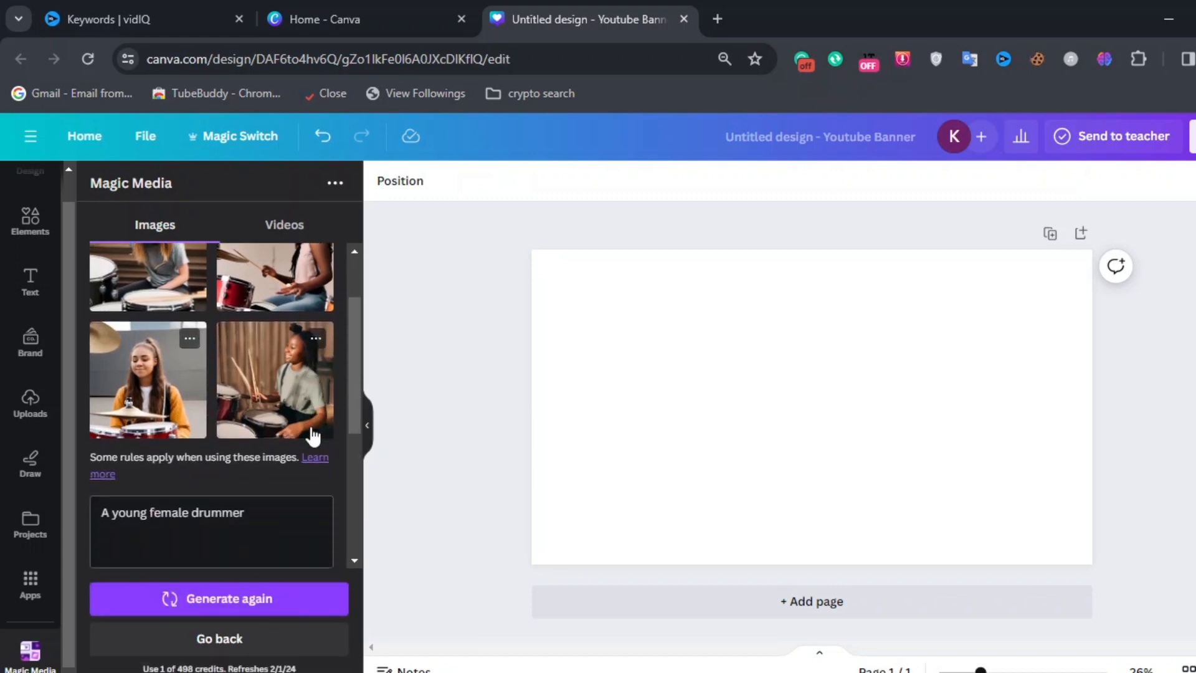
pyautogui.scroll(5, 312, 461)
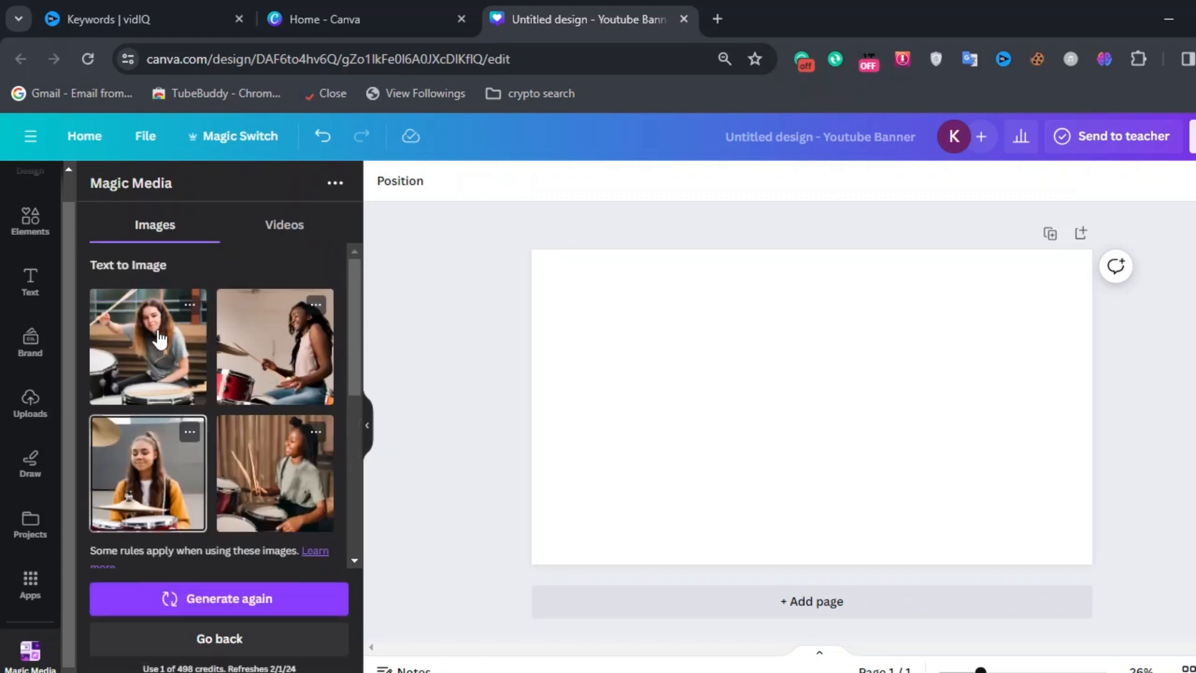
# Step: Add the yellow-jacket drummer image, enlarge it and place it slightly left of the banner's centre
pyautogui.click(142, 473)
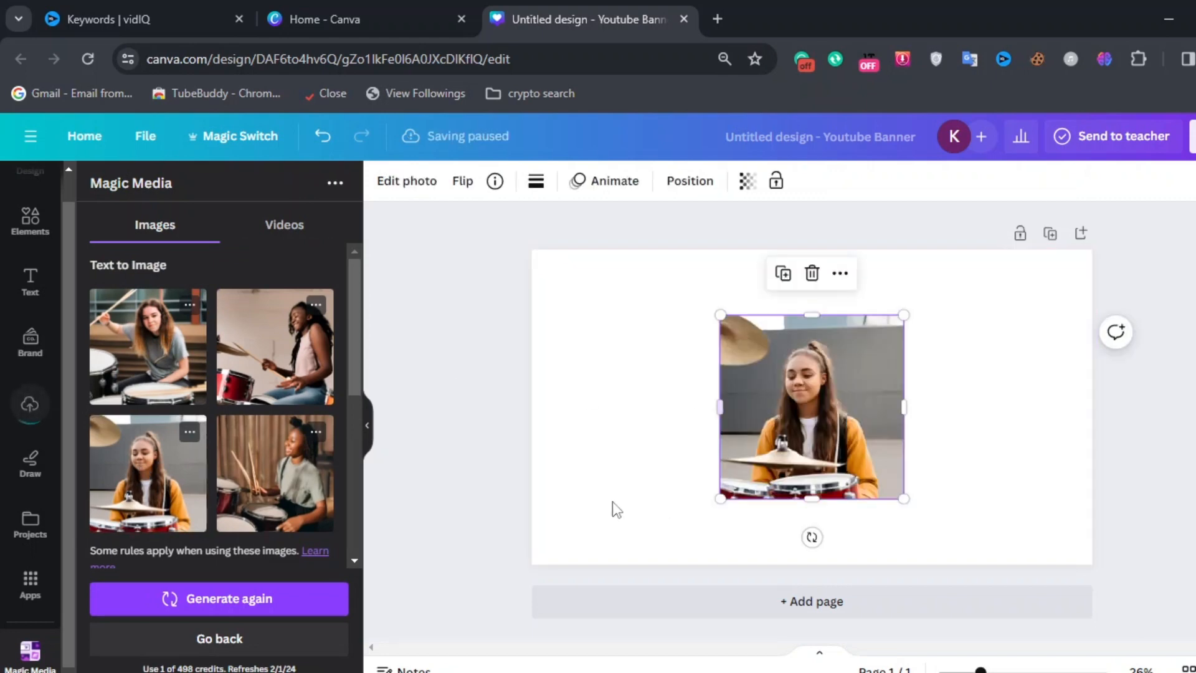
pyautogui.moveTo(904, 498); pyautogui.dragTo(750, 454)
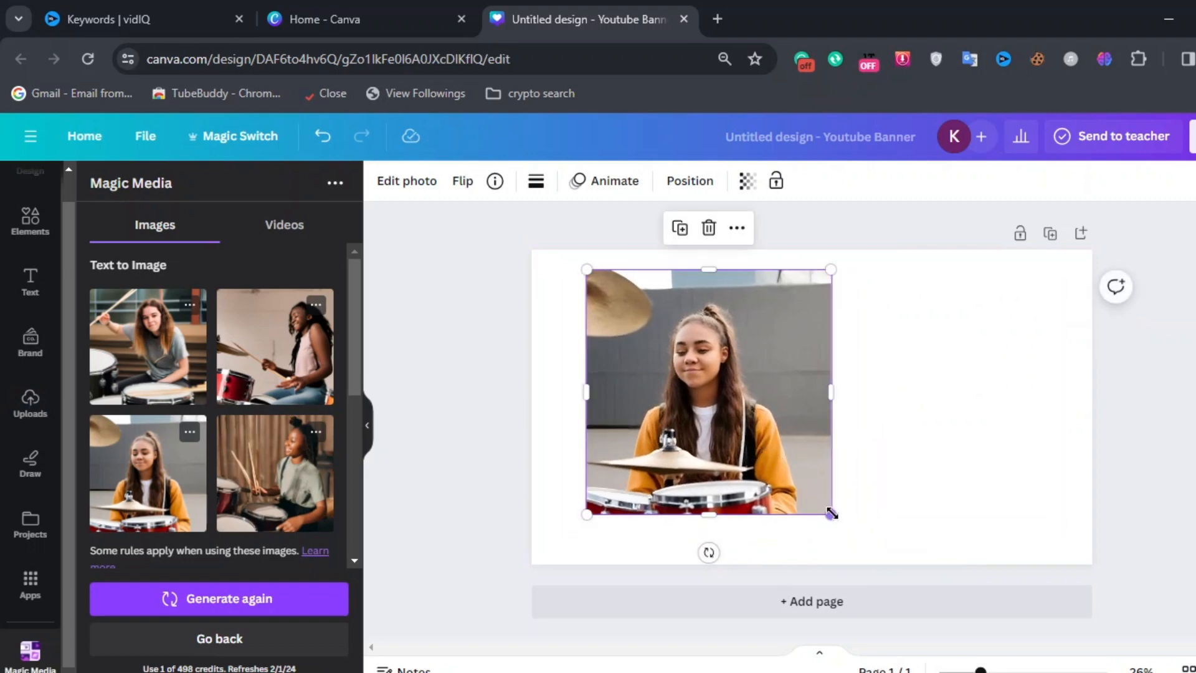
pyautogui.moveTo(834, 514); pyautogui.dragTo(852, 533)
pyautogui.moveTo(769, 491); pyautogui.dragTo(861, 487)
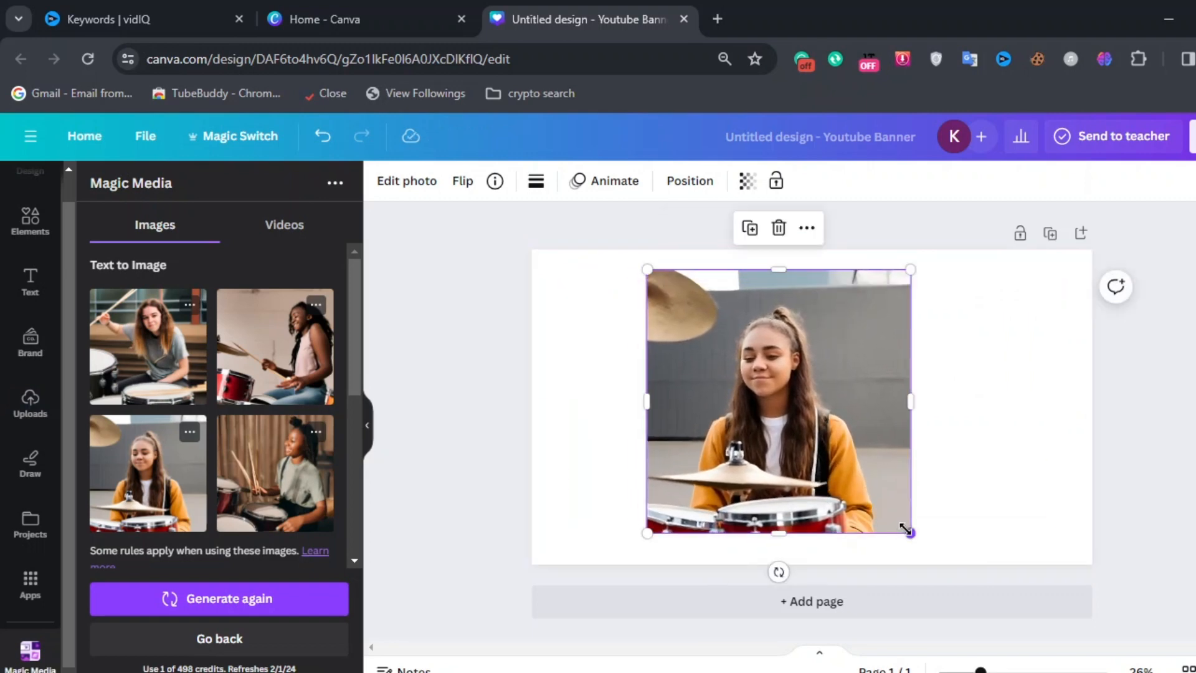
pyautogui.moveTo(911, 536); pyautogui.dragTo(929, 549)
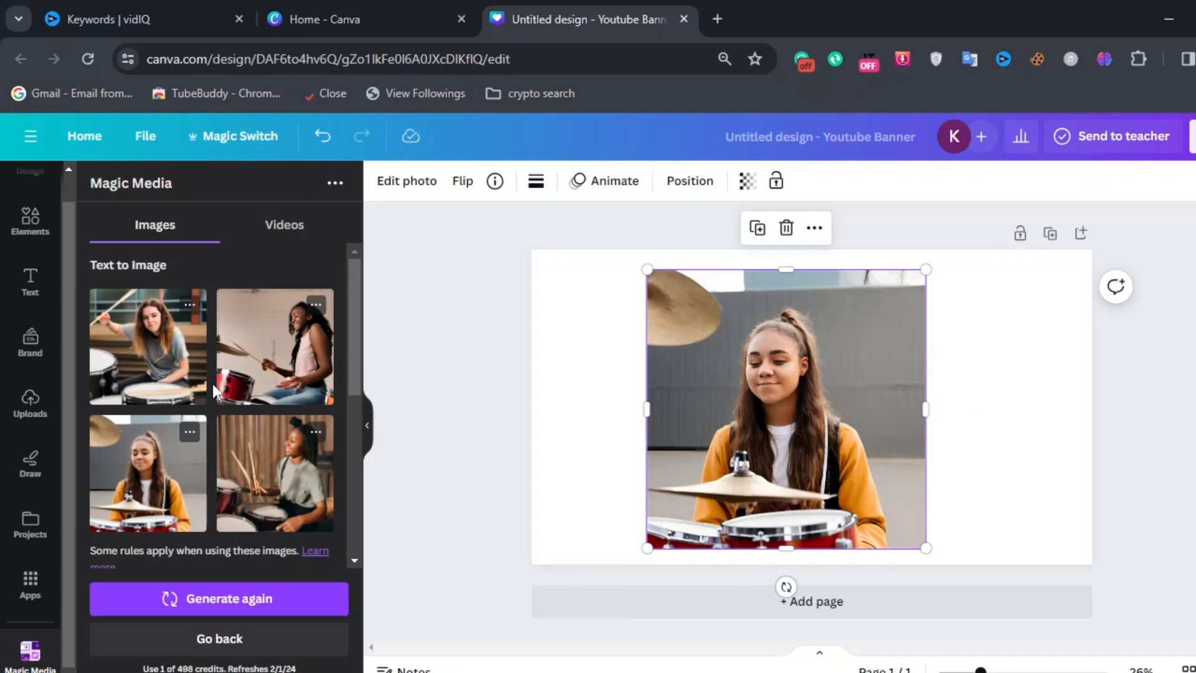
# Step: Replace the image prompt with 'A musical concert stage'
pyautogui.scroll(-5, 212, 384)
pyautogui.scroll(3, 212, 384)
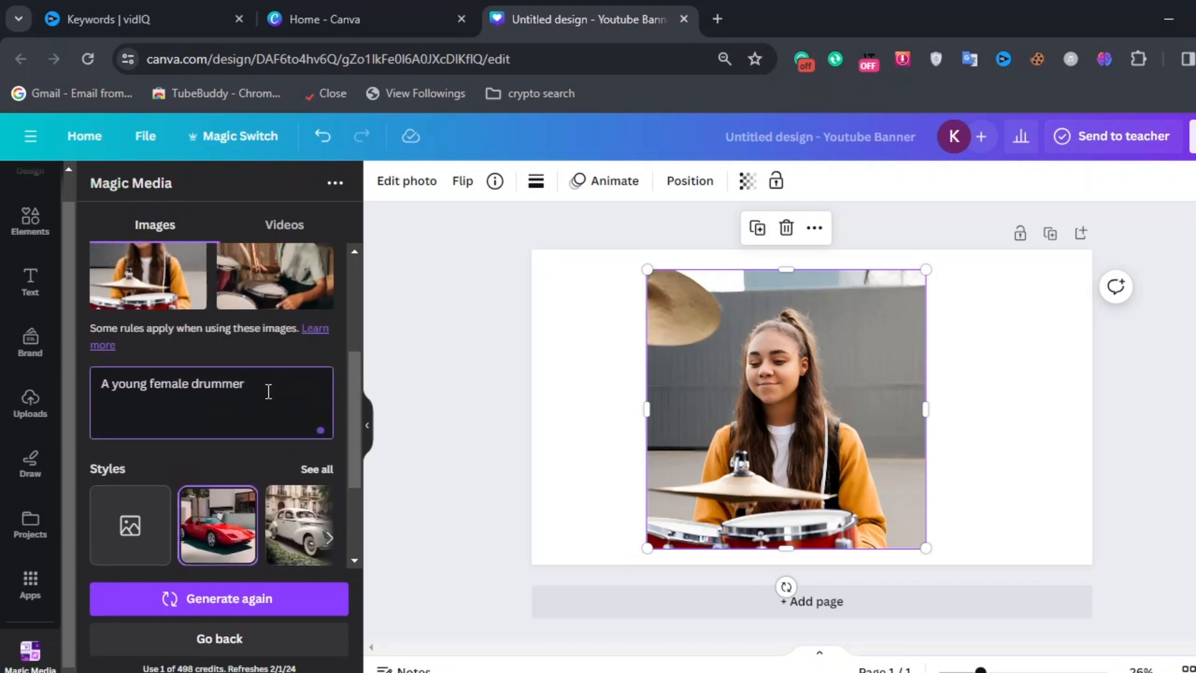
pyautogui.moveTo(267, 389); pyautogui.dragTo(81, 395)
pyautogui.press('BackSpace')
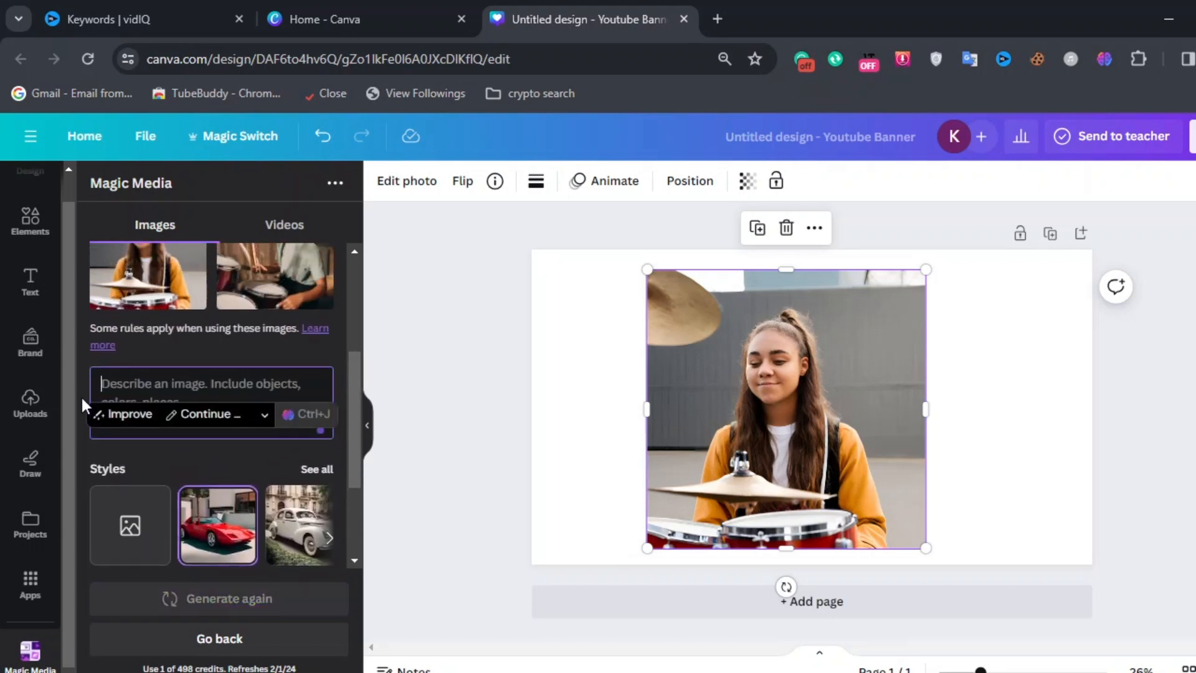
pyautogui.write('A')
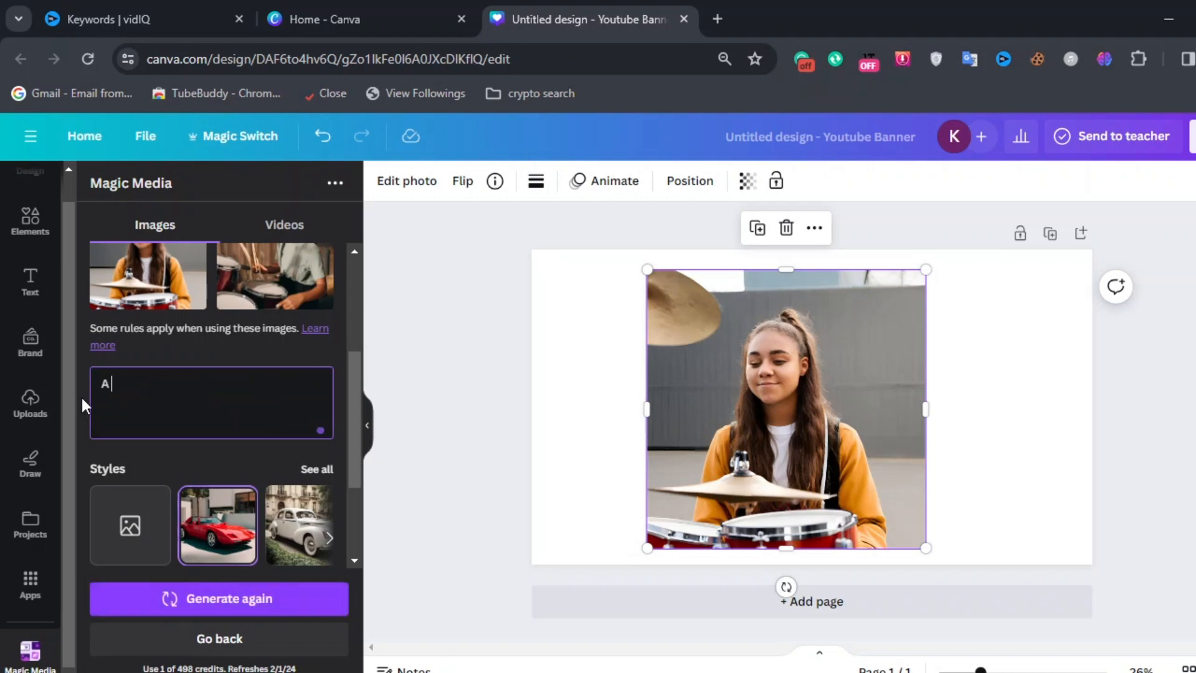
pyautogui.write(' musical concert s')
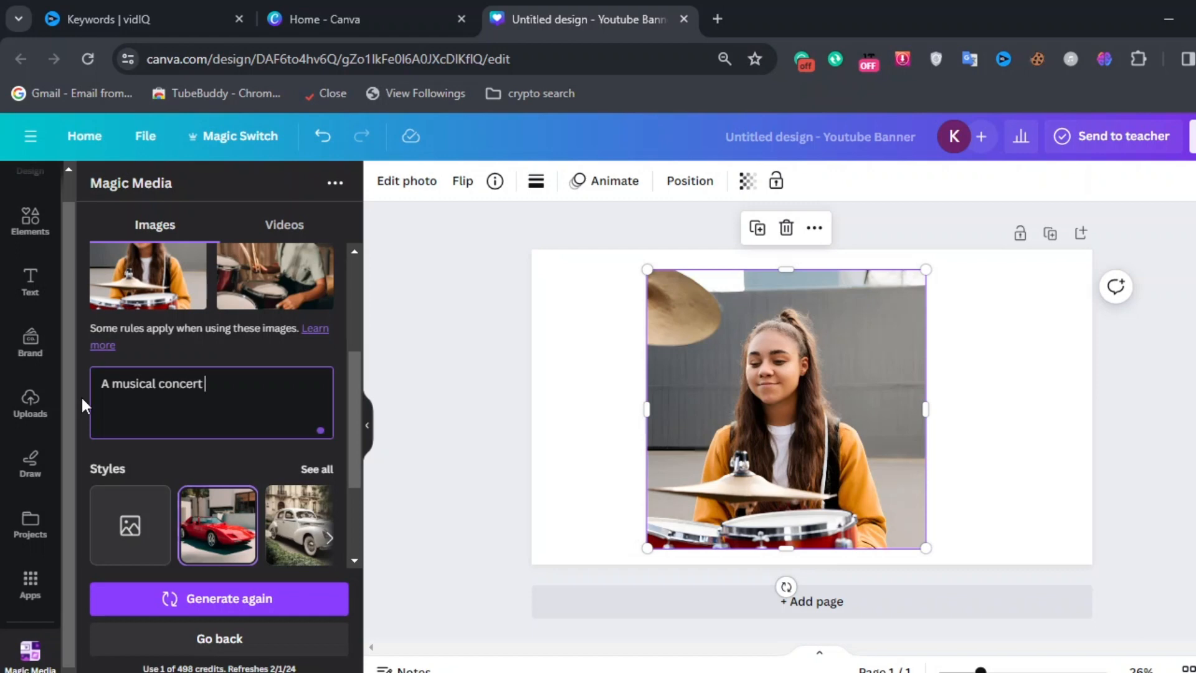
pyautogui.write('tage')
# Step: Generate new images from the concert stage prompt
pyautogui.scroll(-2, 260, 489)
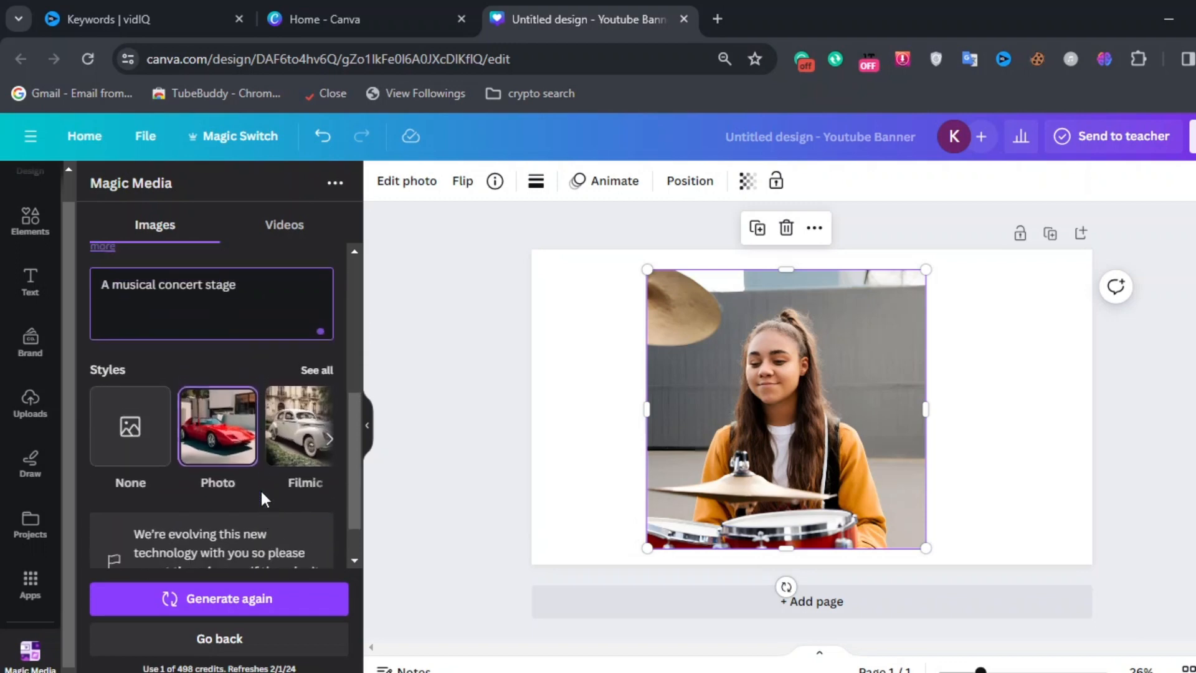
pyautogui.scroll(2, 261, 489)
pyautogui.scroll(-1, 261, 491)
pyautogui.click(213, 601)
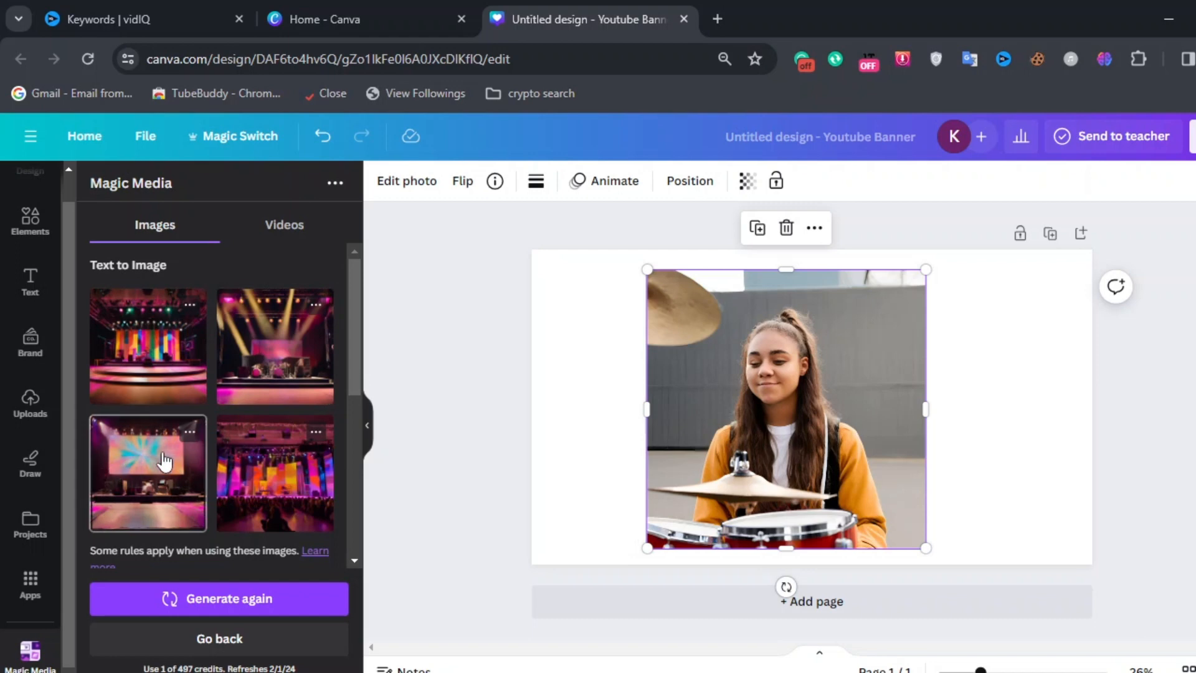
# Step: Add the stage image with the large colourful screen, enlarge it and move it over the banner's right half
pyautogui.click(147, 493)
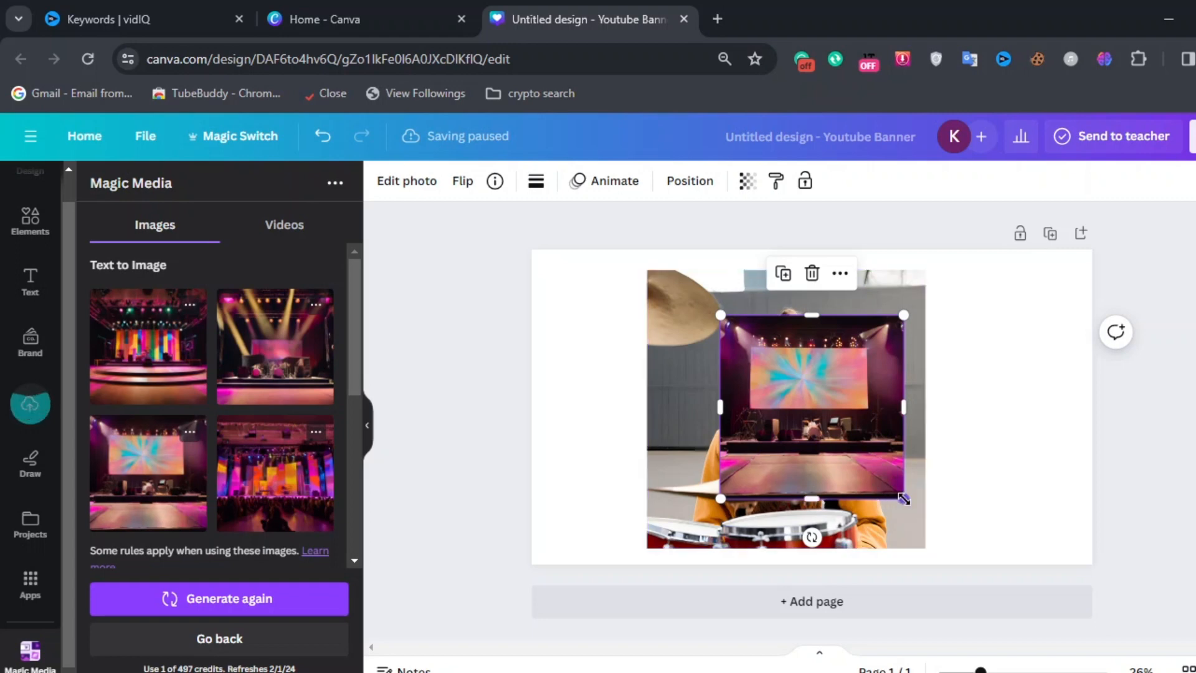
pyautogui.moveTo(903, 497); pyautogui.dragTo(1084, 560)
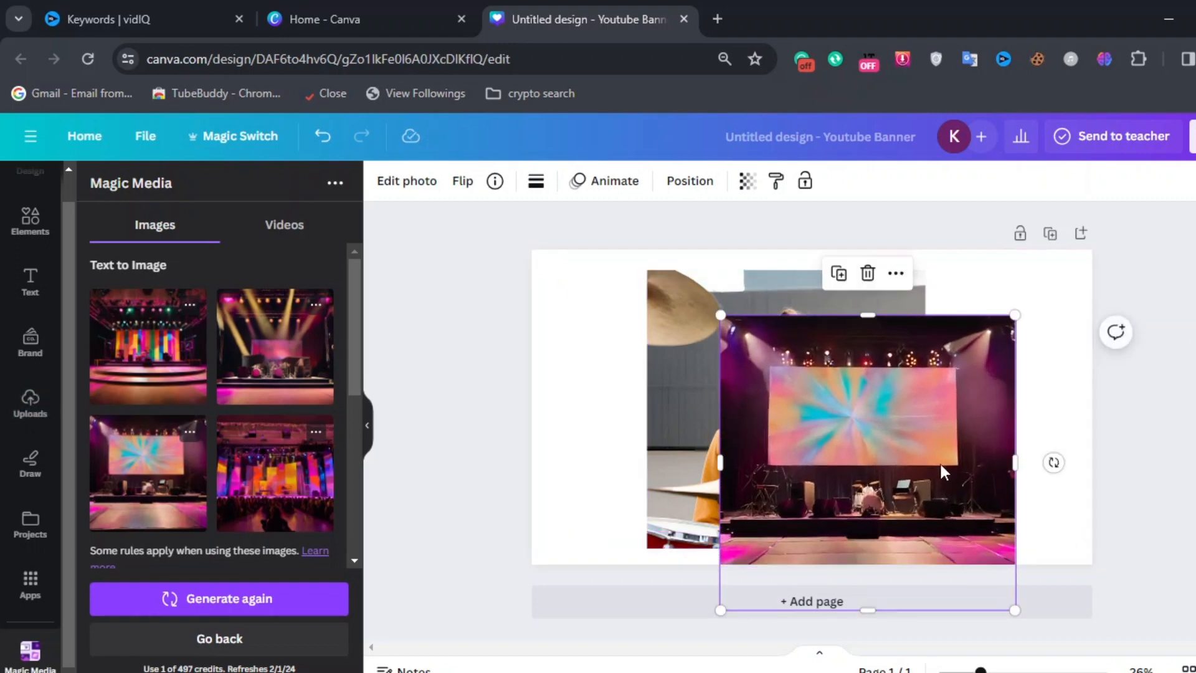
pyautogui.moveTo(941, 465); pyautogui.dragTo(932, 388)
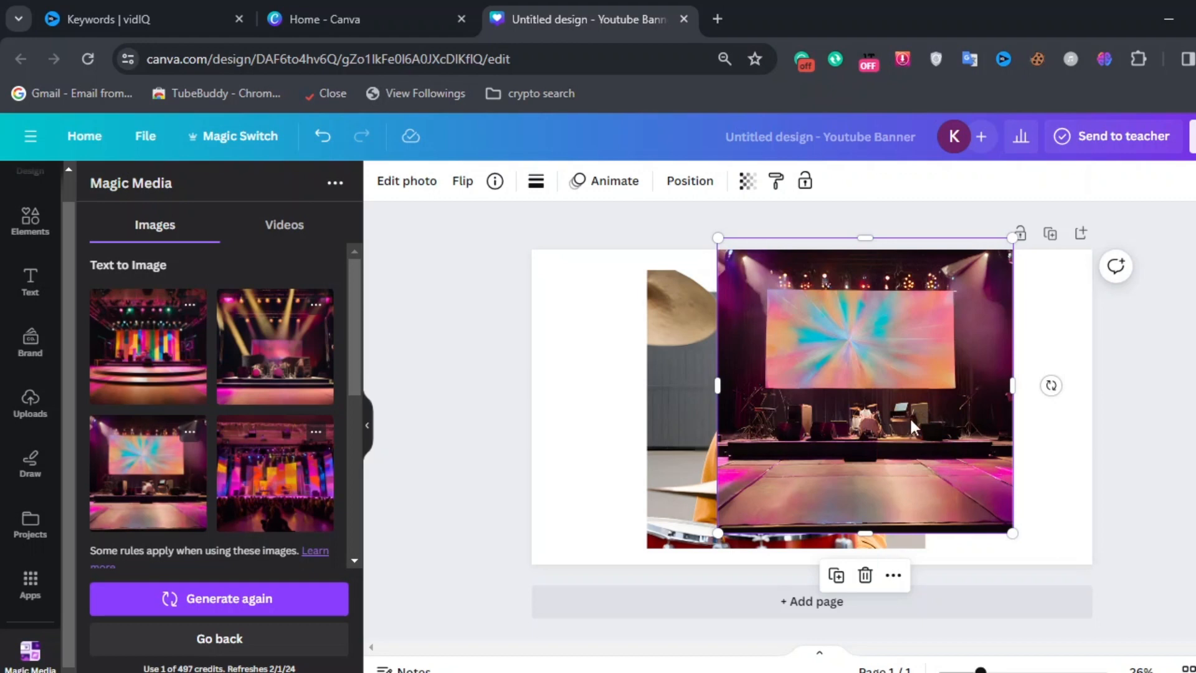
# Step: Send the stage image backward behind the drummer image
pyautogui.rightClick(910, 417)
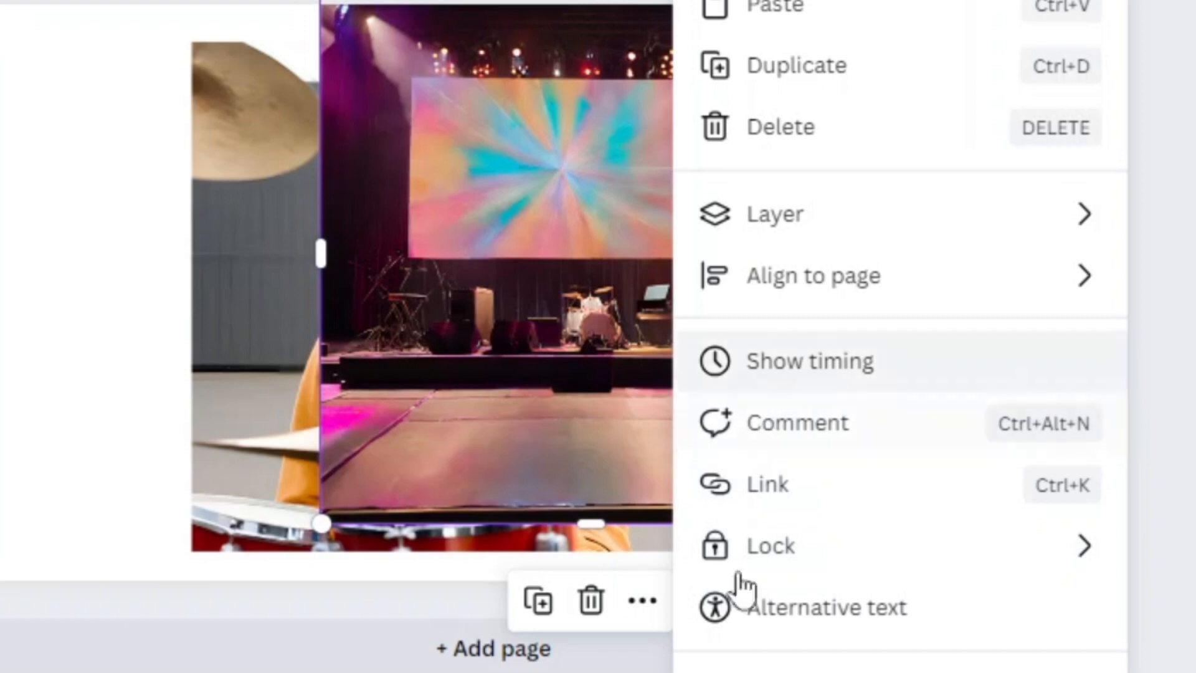
pyautogui.click(746, 218)
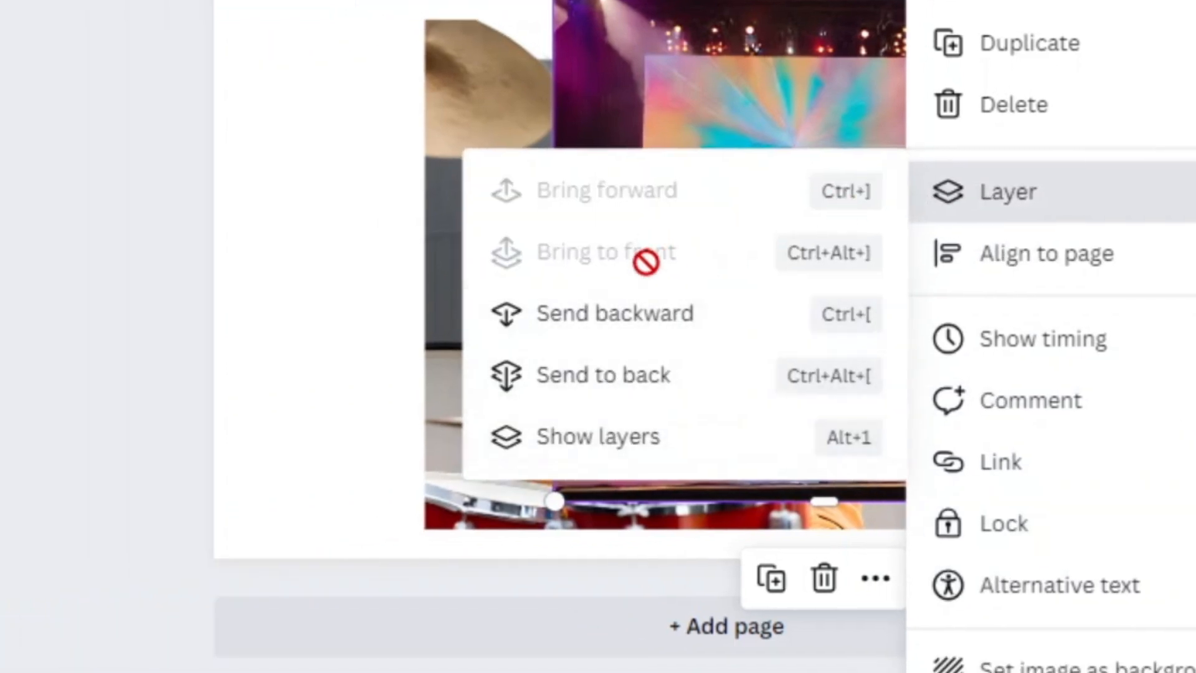
pyautogui.click(630, 315)
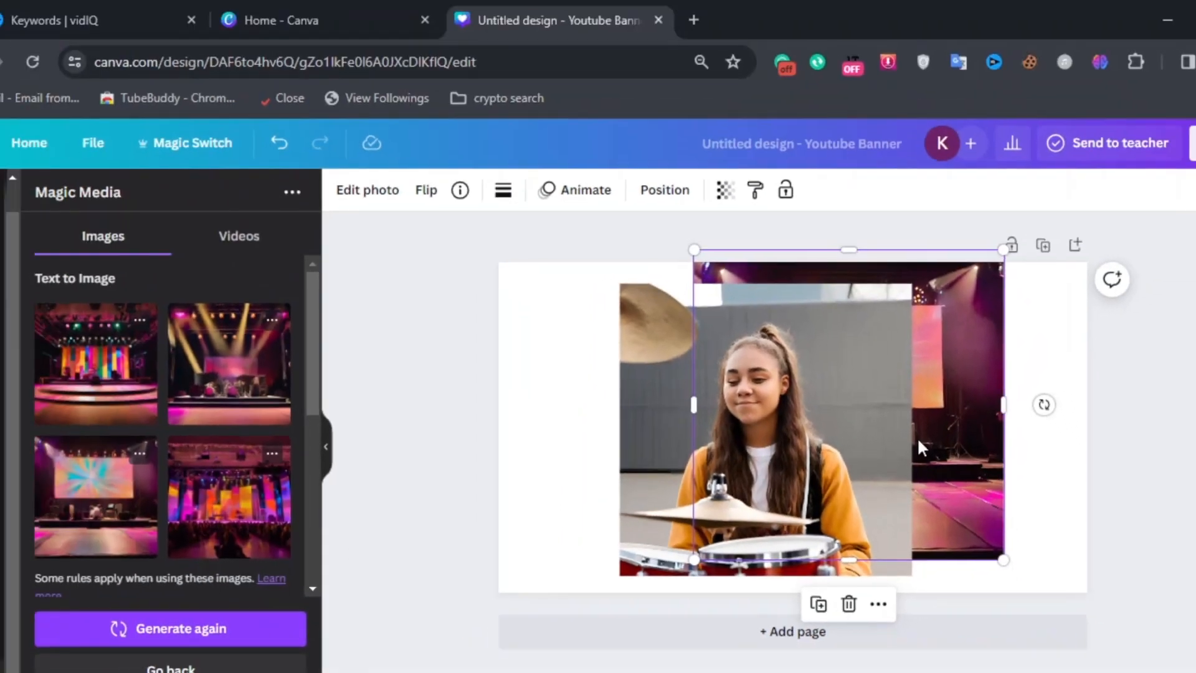
# Step: Set the concert stage image as the banner's background
pyautogui.rightClick(937, 429)
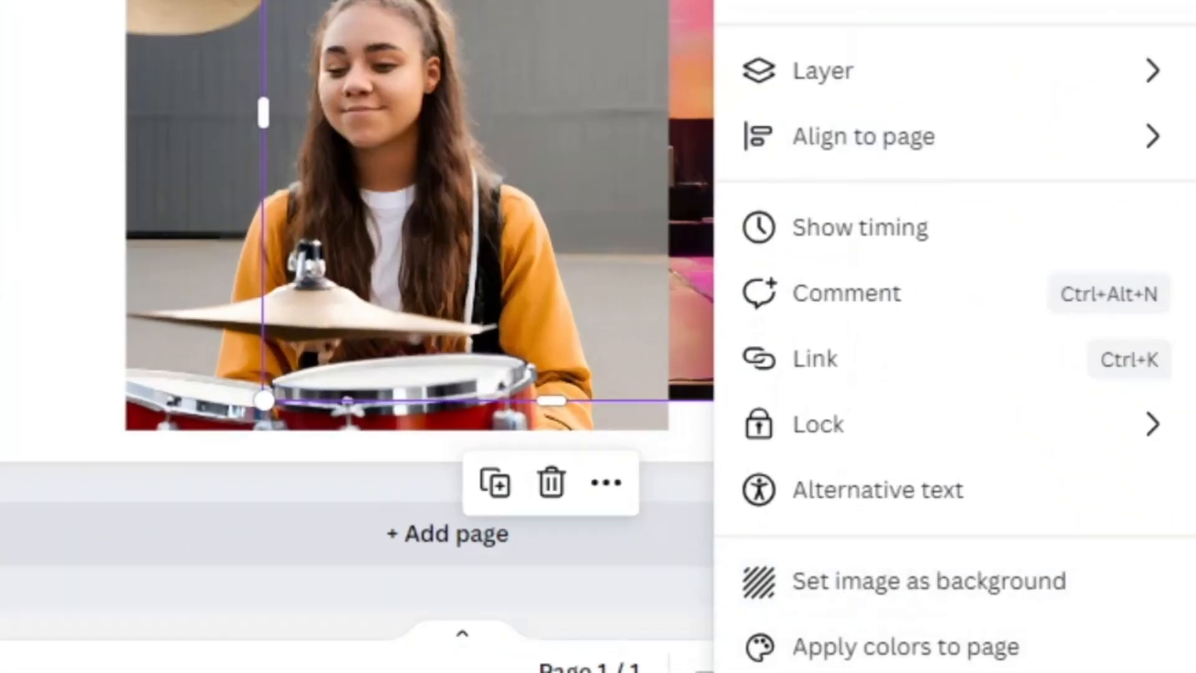
pyautogui.click(838, 586)
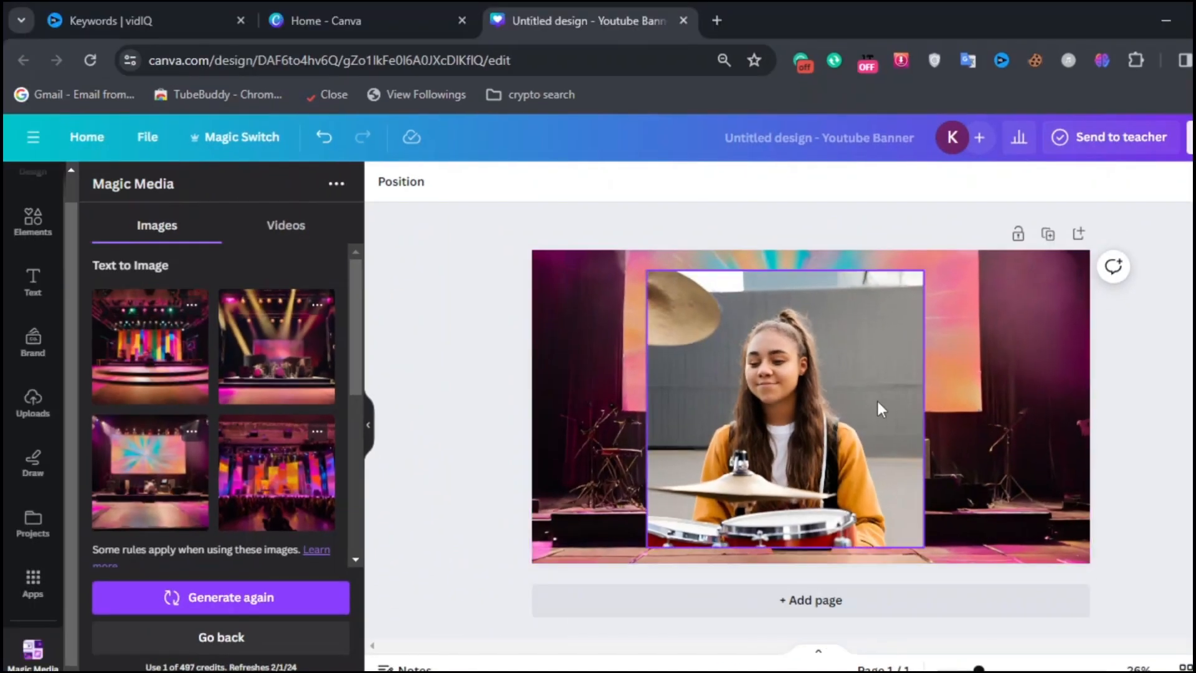
# Step: Remove the background from the drummer image with BG Remover
pyautogui.click(879, 408)
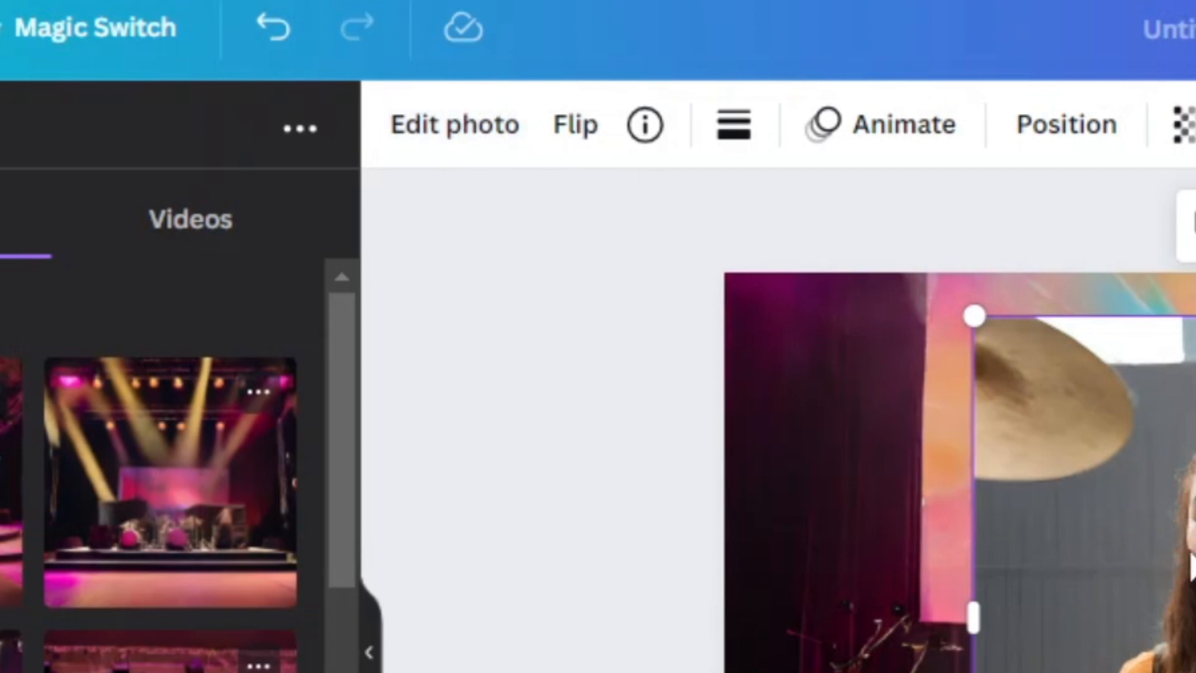
pyautogui.click(483, 137)
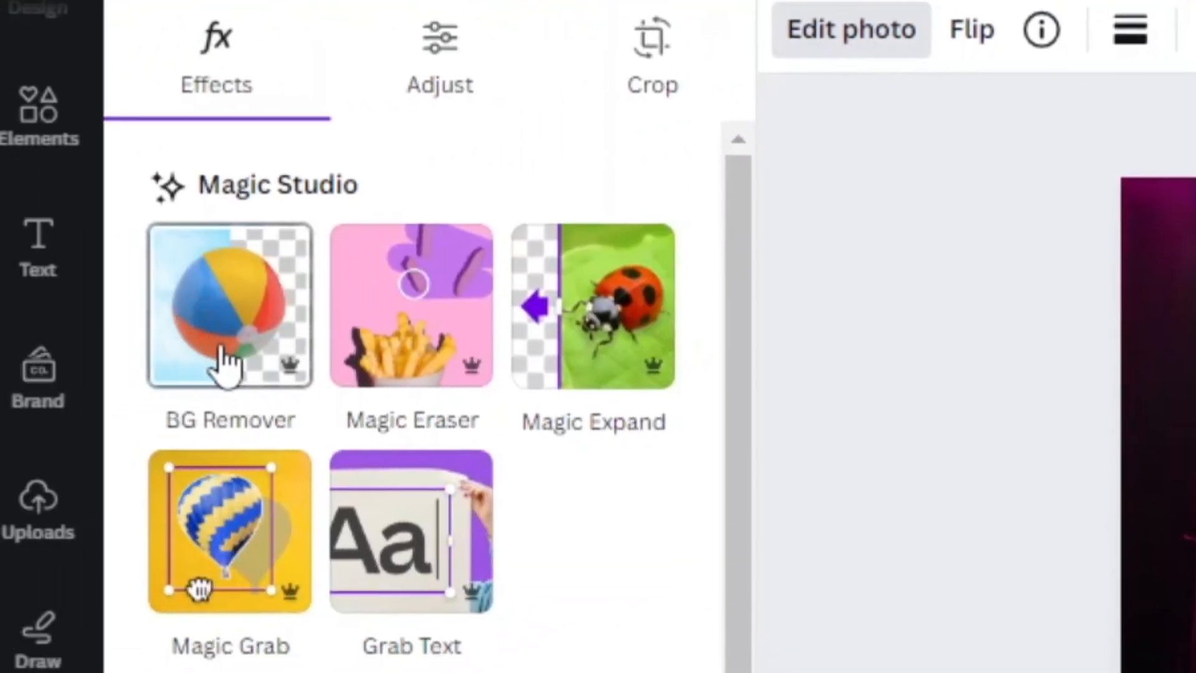
pyautogui.click(246, 350)
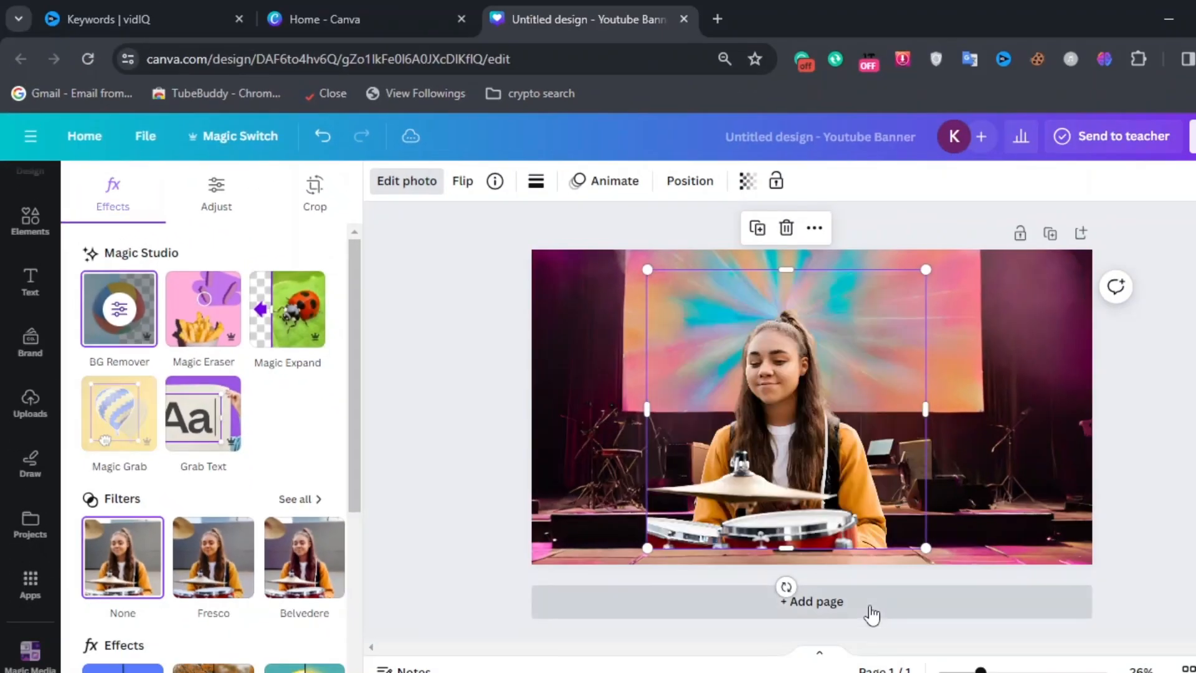
# Step: Crop the drummer cutout, trimming a little off the top and the drum kit off the bottom
pyautogui.doubleClick(888, 509)
pyautogui.moveTo(926, 510); pyautogui.dragTo(913, 440)
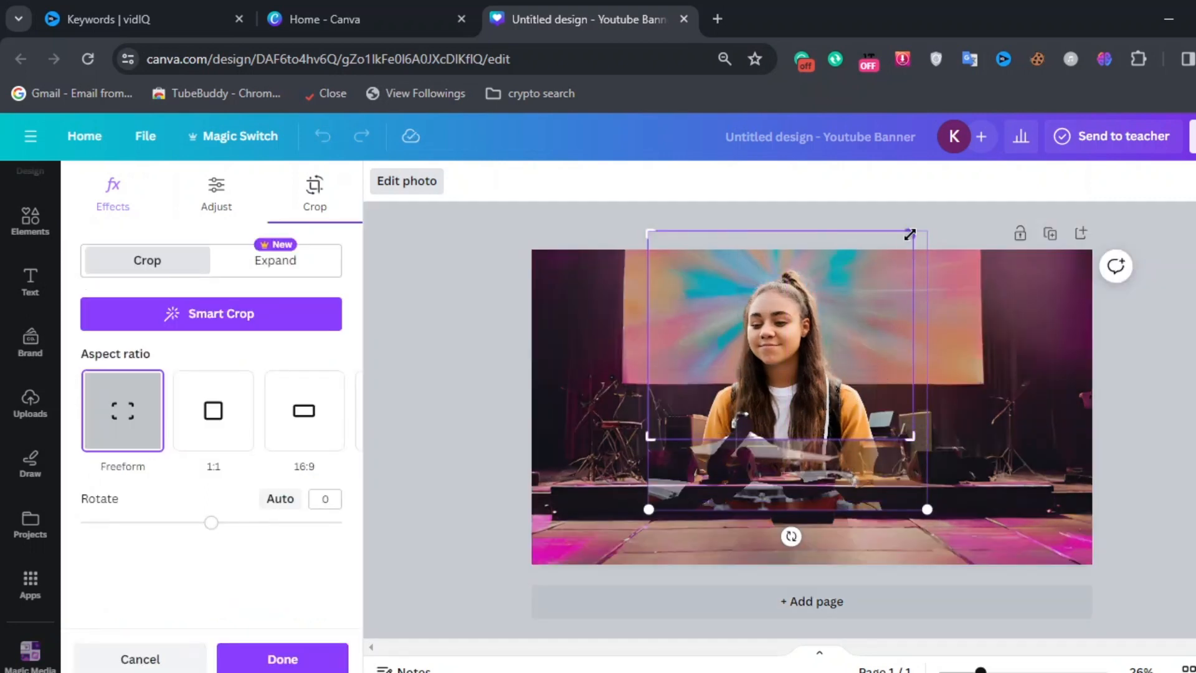
pyautogui.moveTo(910, 234); pyautogui.dragTo(913, 260)
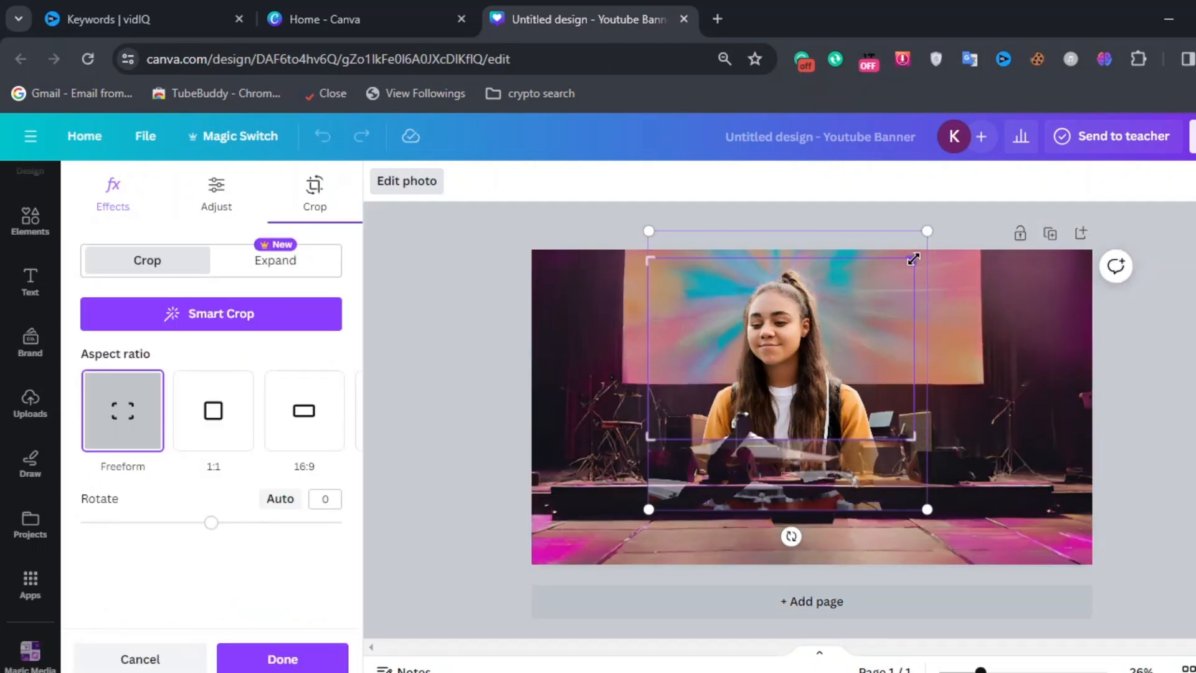
pyautogui.click(1152, 410)
# Step: Shrink the drummer cutout and move it down so she stands at the centre of the stage
pyautogui.moveTo(867, 375); pyautogui.dragTo(890, 359)
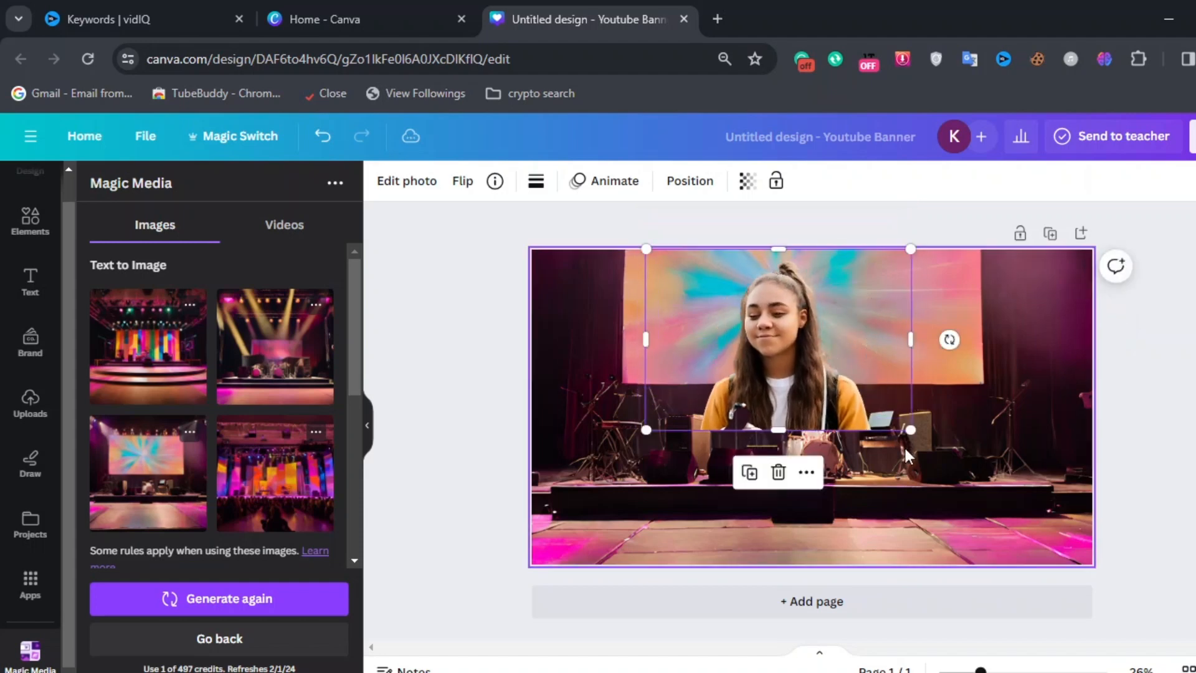
pyautogui.moveTo(904, 429); pyautogui.dragTo(848, 396)
pyautogui.moveTo(760, 360); pyautogui.dragTo(793, 434)
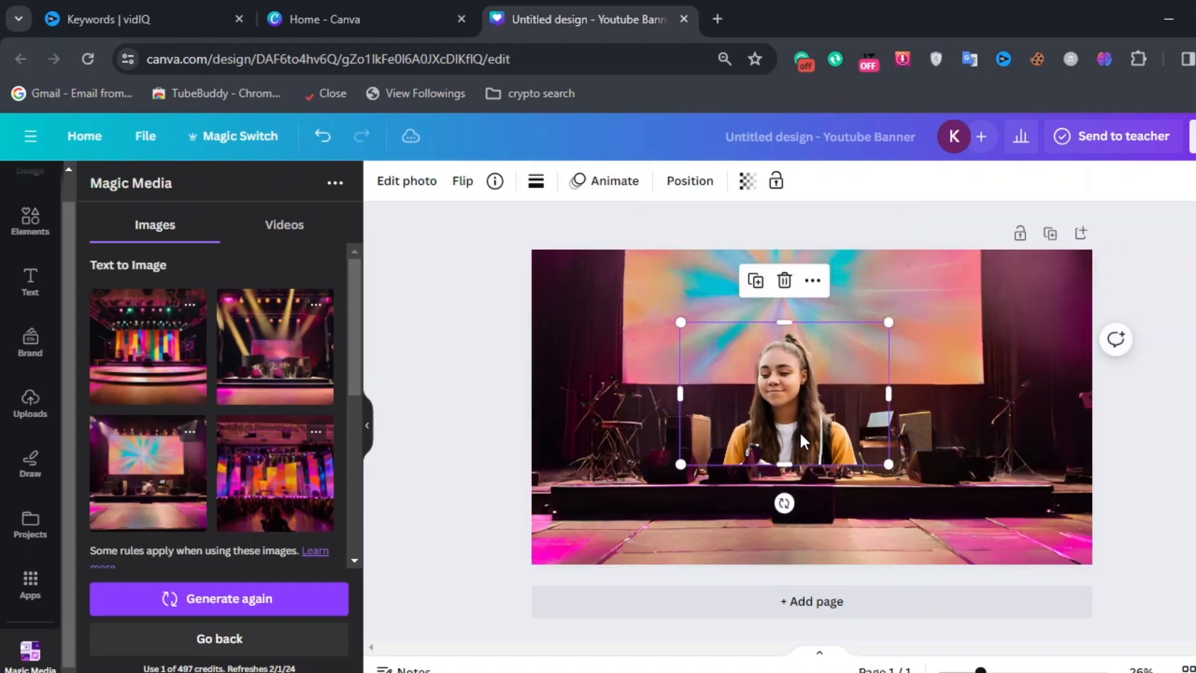
pyautogui.click(540, 431)
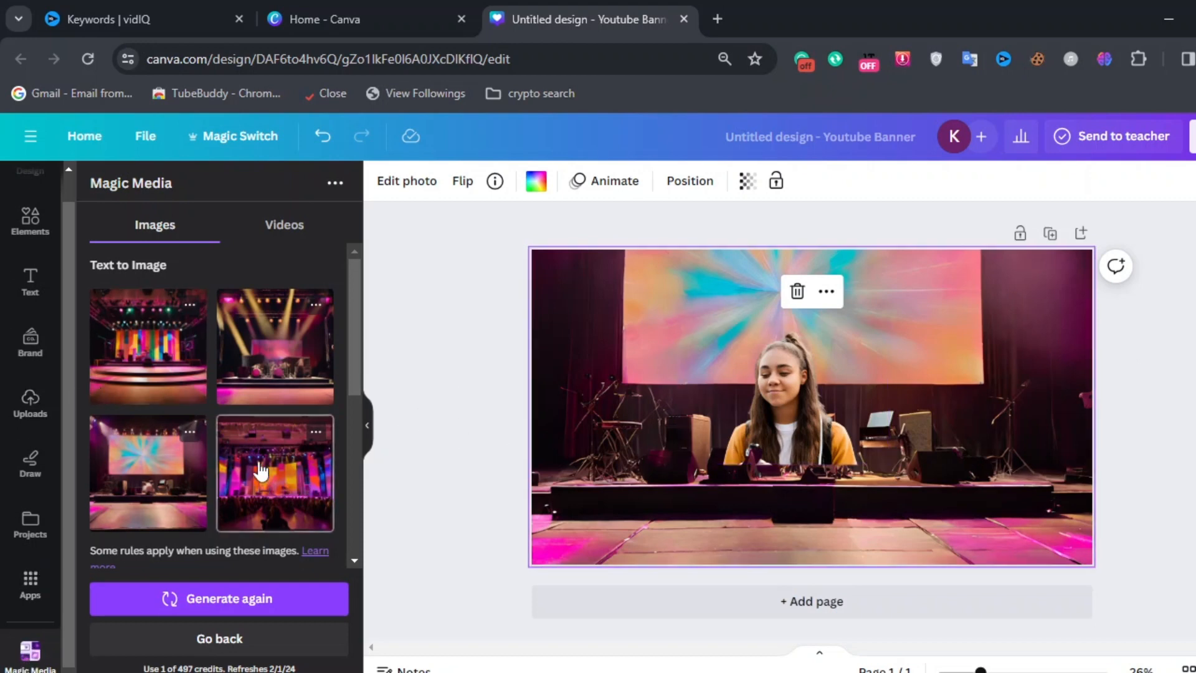
# Step: Replace the image prompt with 'A big drum' and generate new images
pyautogui.scroll(-4, 260, 471)
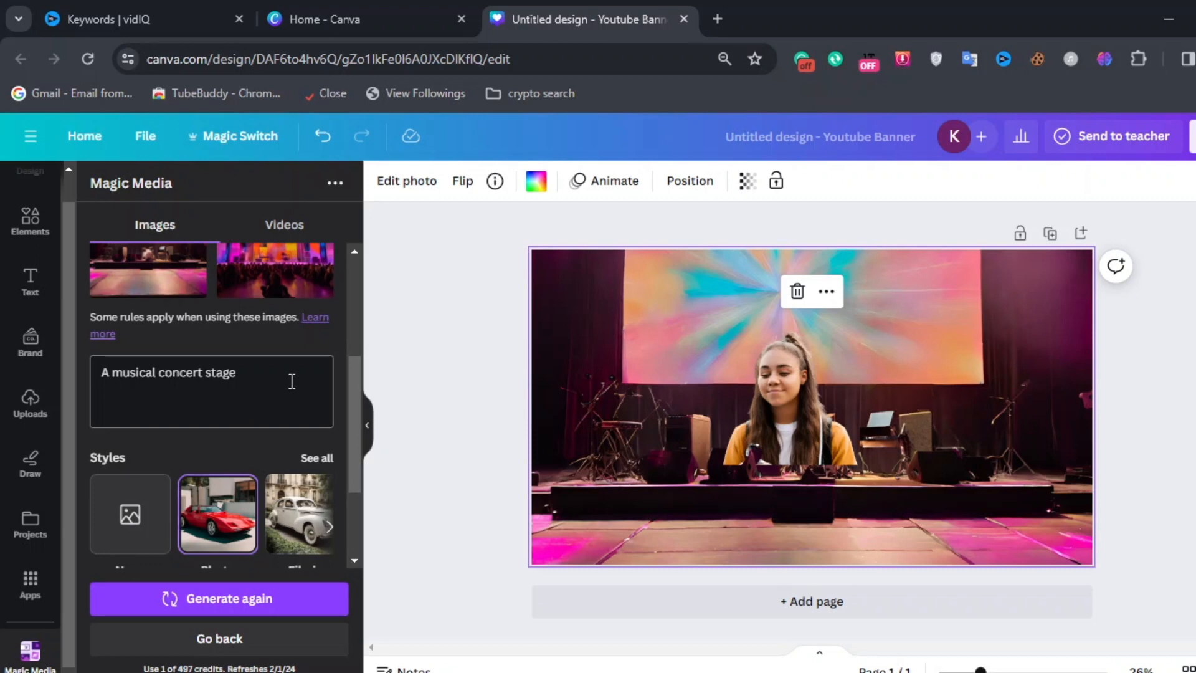
pyautogui.moveTo(261, 375); pyautogui.dragTo(74, 356)
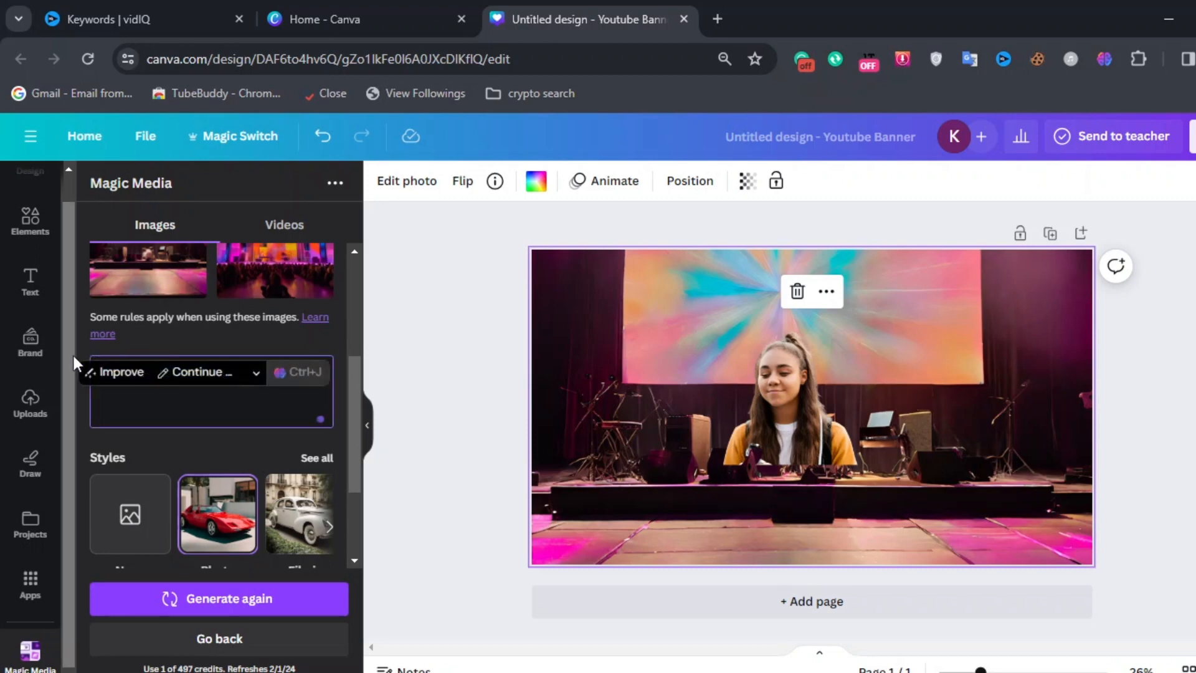
pyautogui.write('A')
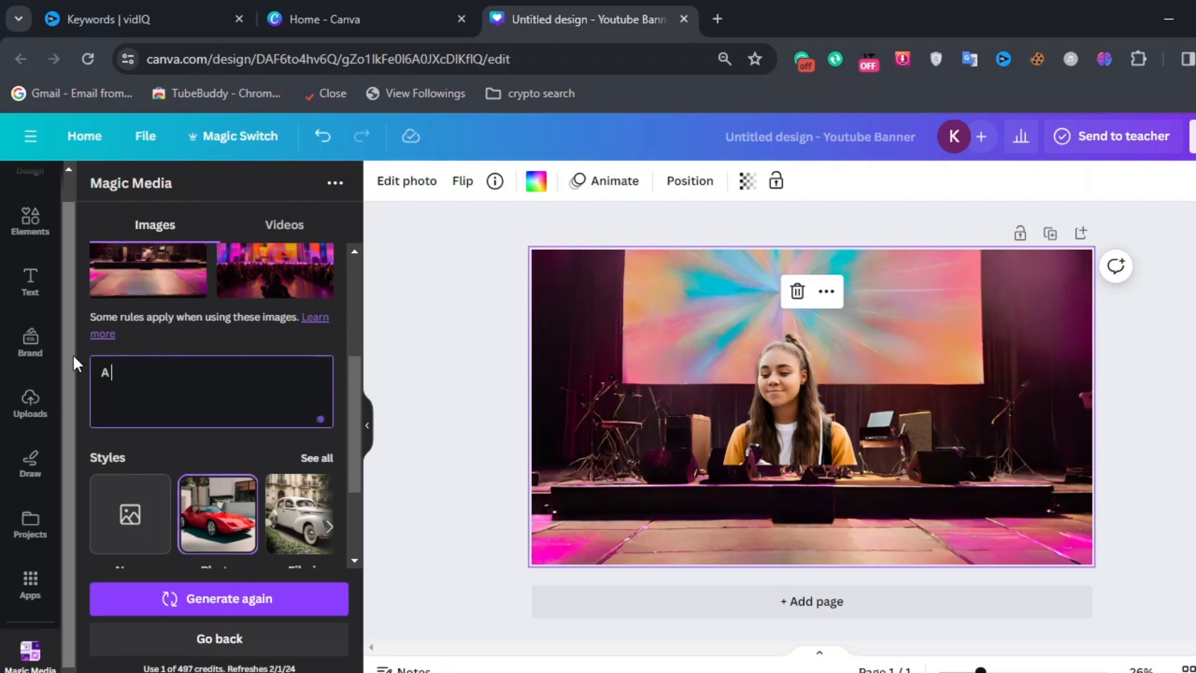
pyautogui.write(' big drum')
pyautogui.press('Return')
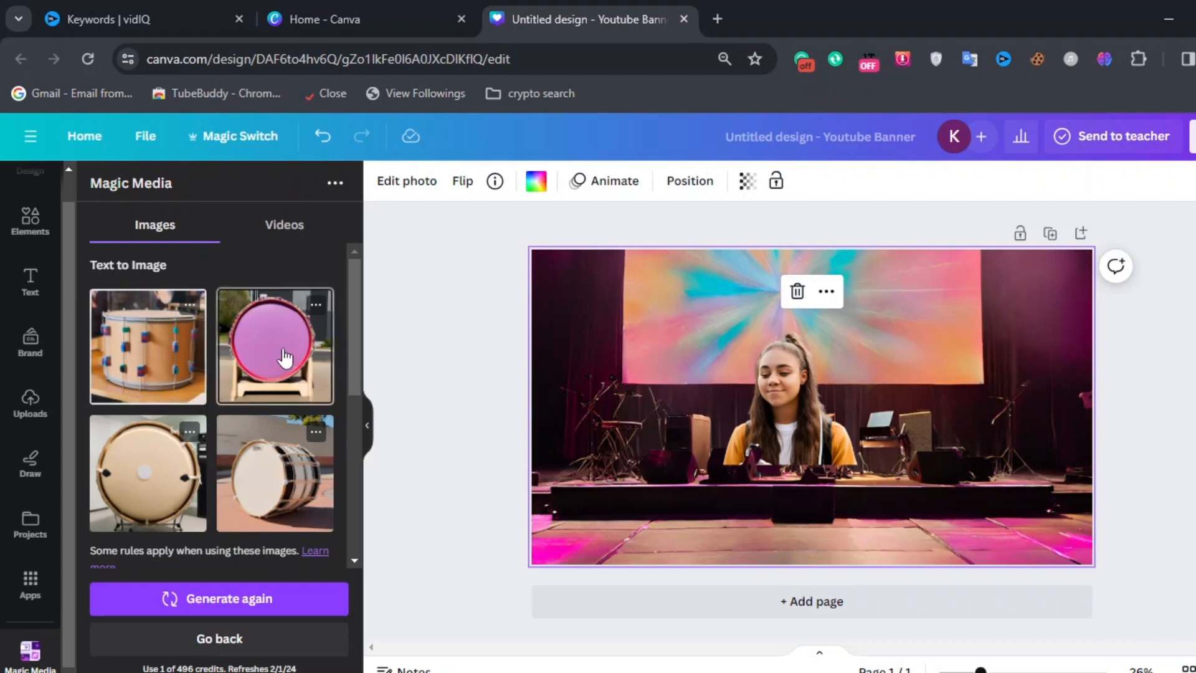
# Step: Add the pink drum image to the banner and move it to the lower left corner
pyautogui.moveTo(650, 506); pyautogui.dragTo(773, 489)
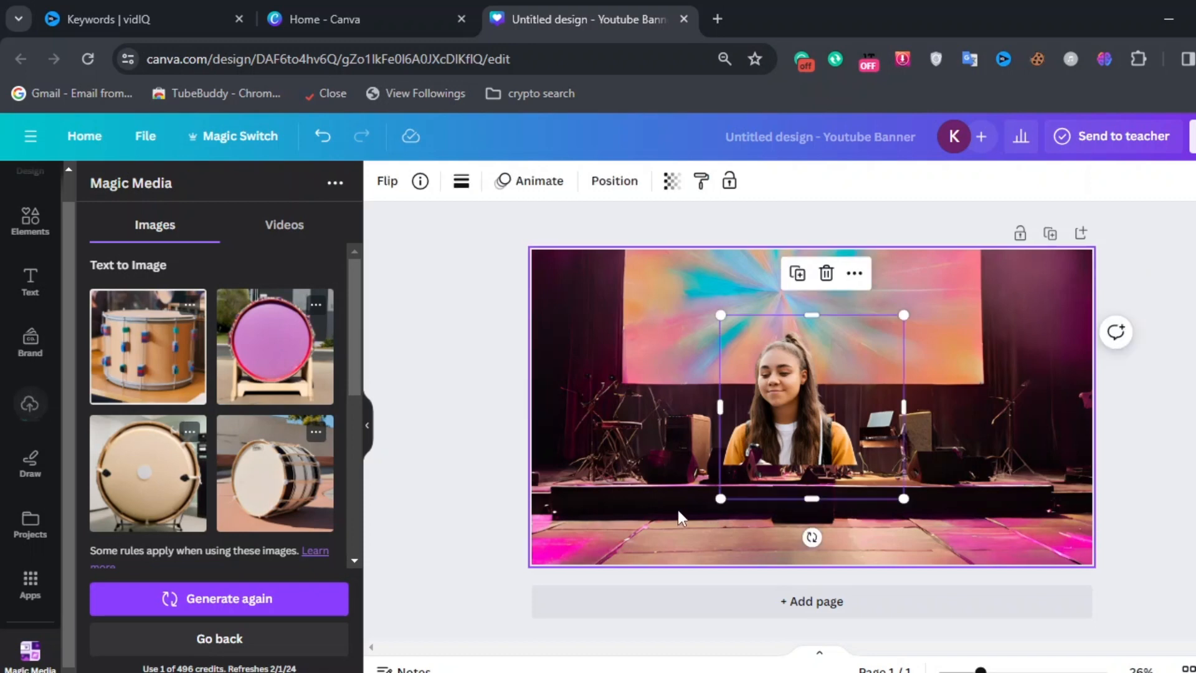
pyautogui.moveTo(822, 450); pyautogui.dragTo(607, 508)
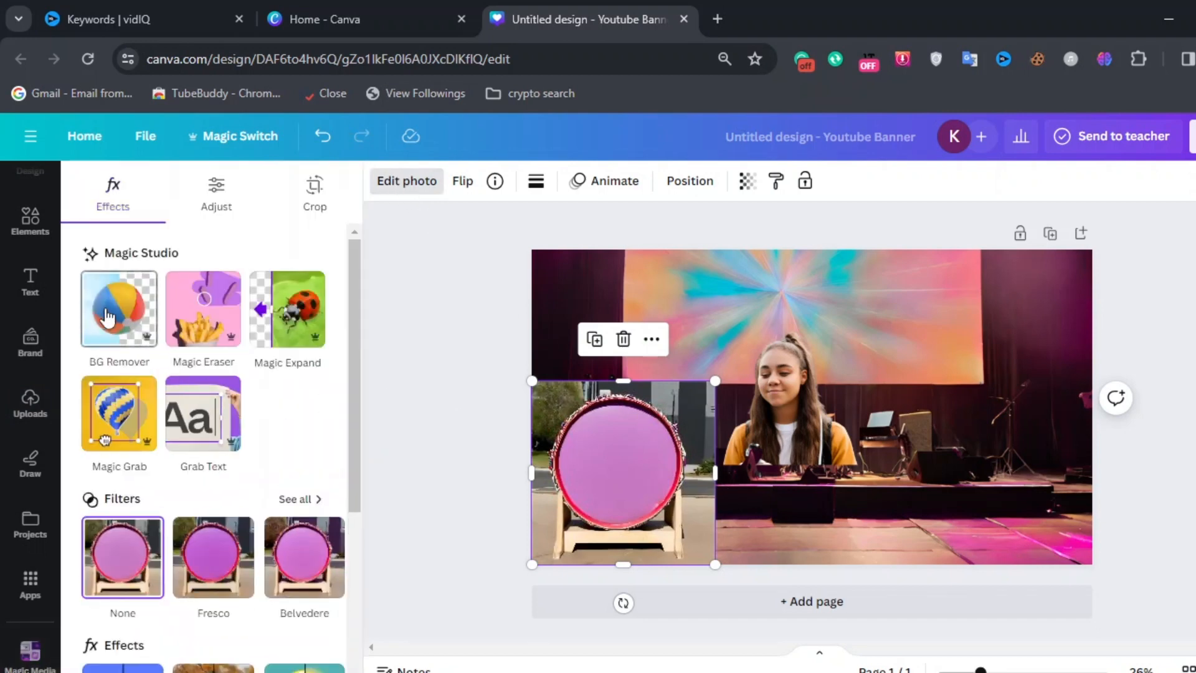
# Step: Remove the drum image's background, then shrink it and place it in front of the drummer
pyautogui.click(107, 317)
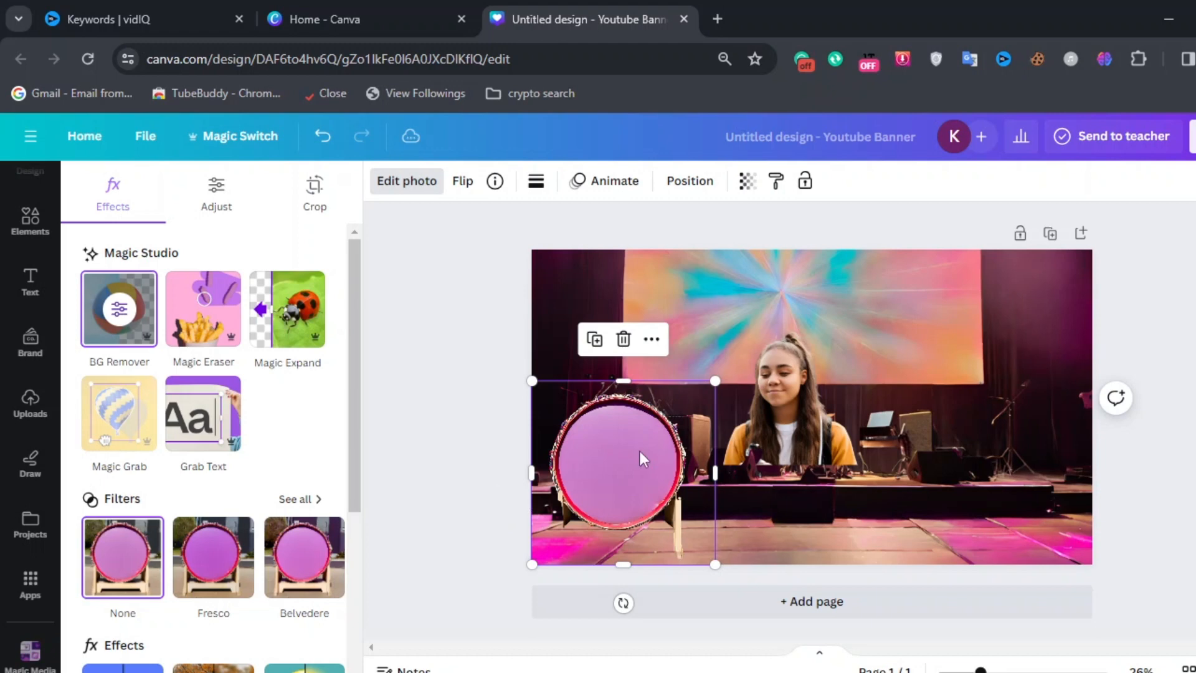
pyautogui.moveTo(629, 484); pyautogui.dragTo(630, 510)
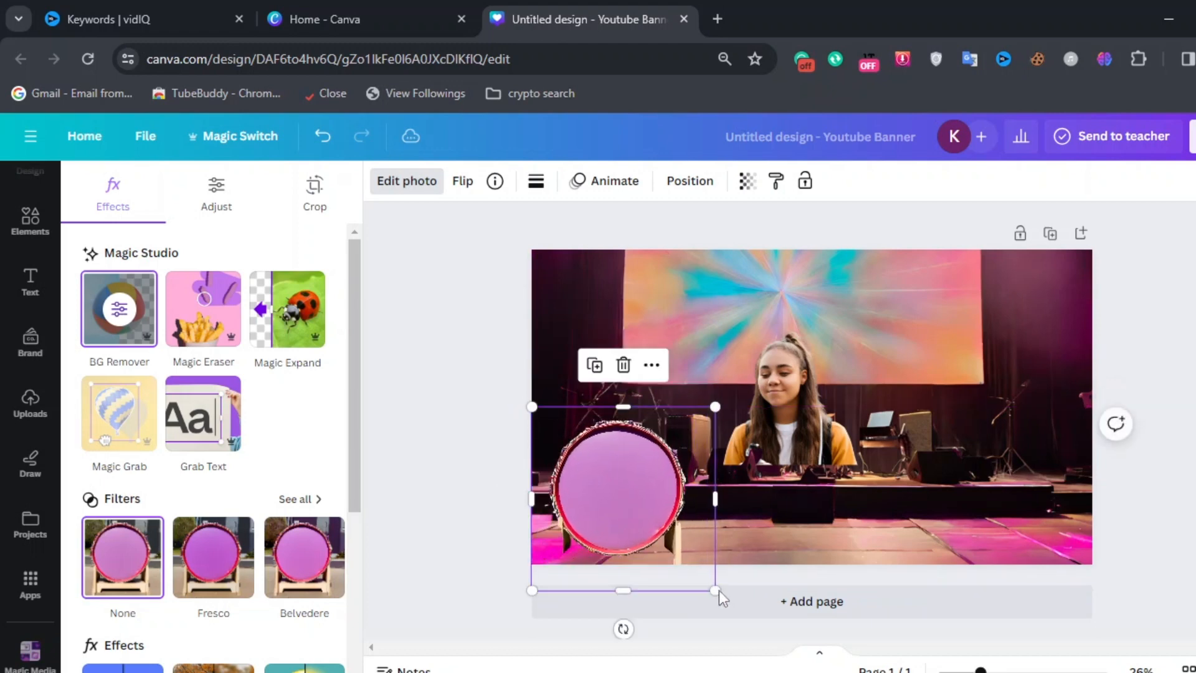
pyautogui.moveTo(716, 590); pyautogui.dragTo(652, 515)
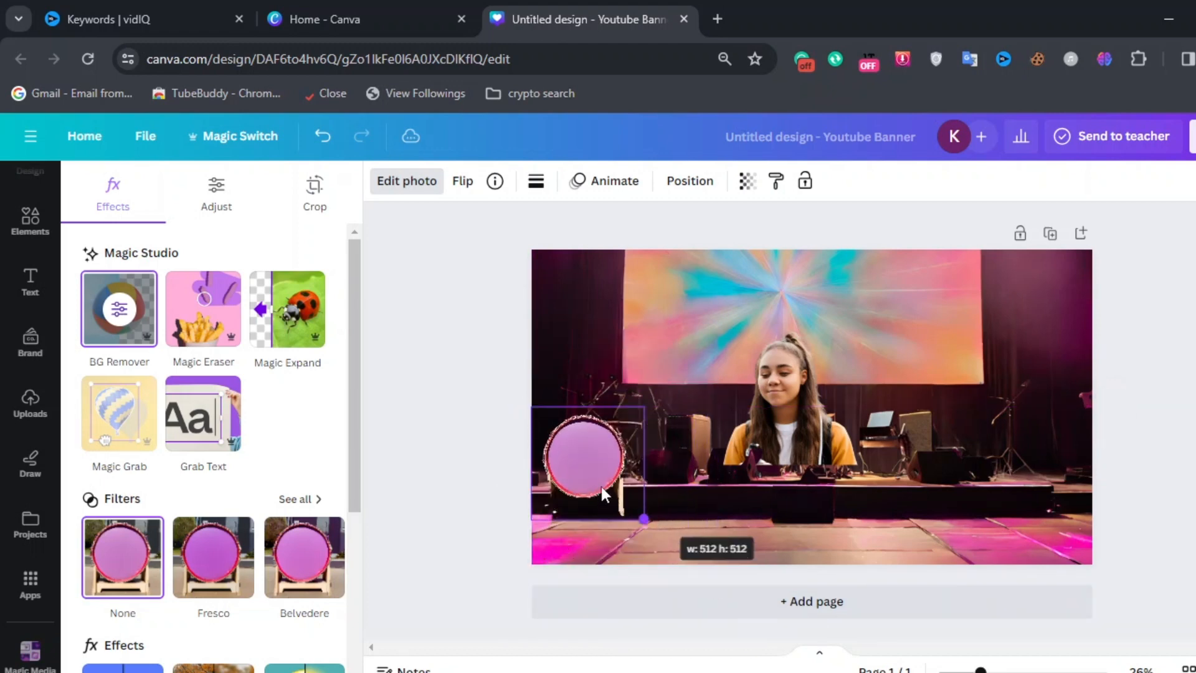
pyautogui.moveTo(601, 487); pyautogui.dragTo(720, 503)
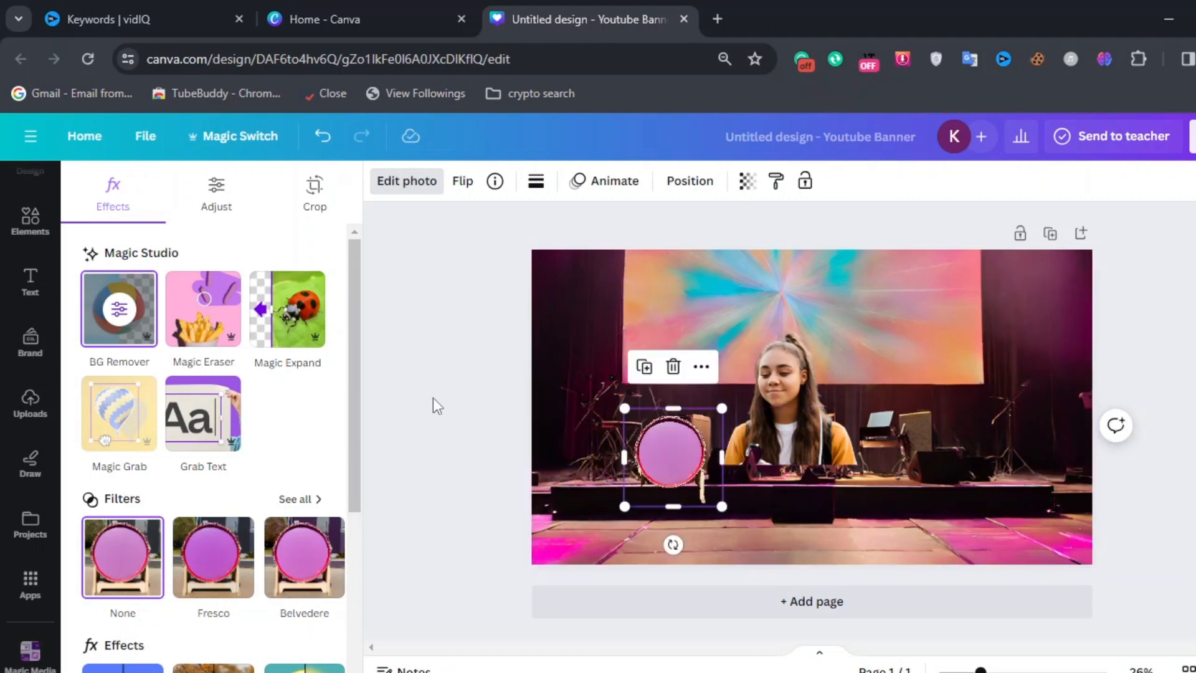
pyautogui.click(407, 181)
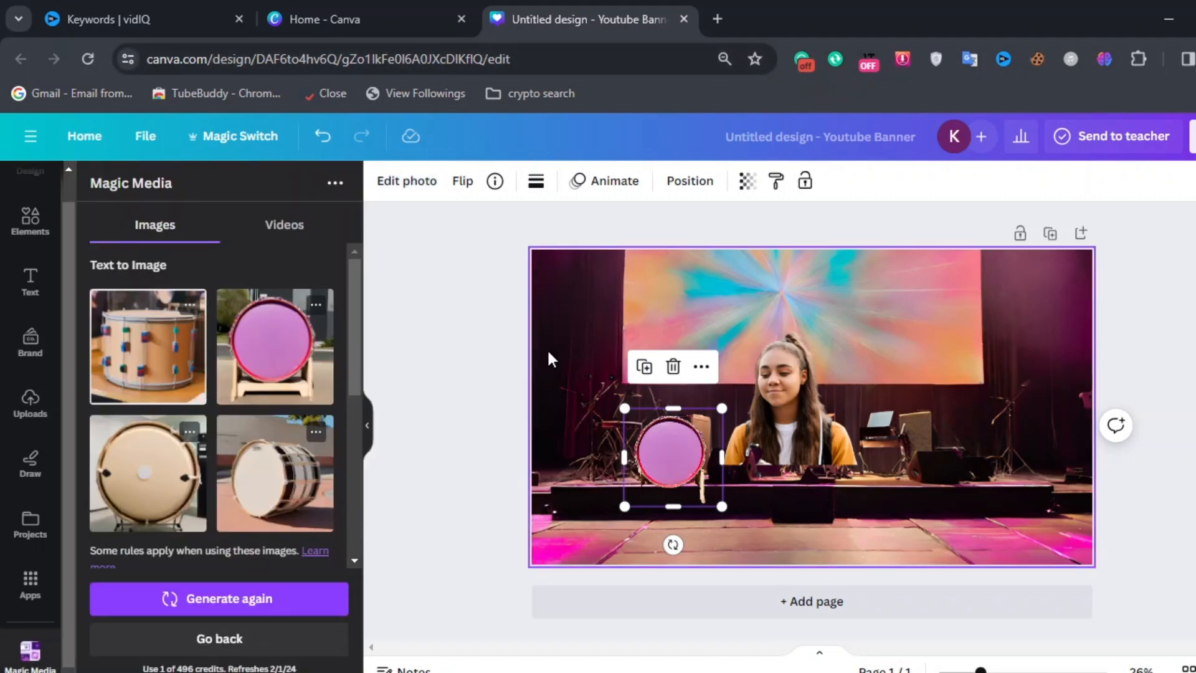
# Step: Switch to the Canva home tab and create a new design from the recent 1200 × 628 px custom size
pyautogui.click(402, 7)
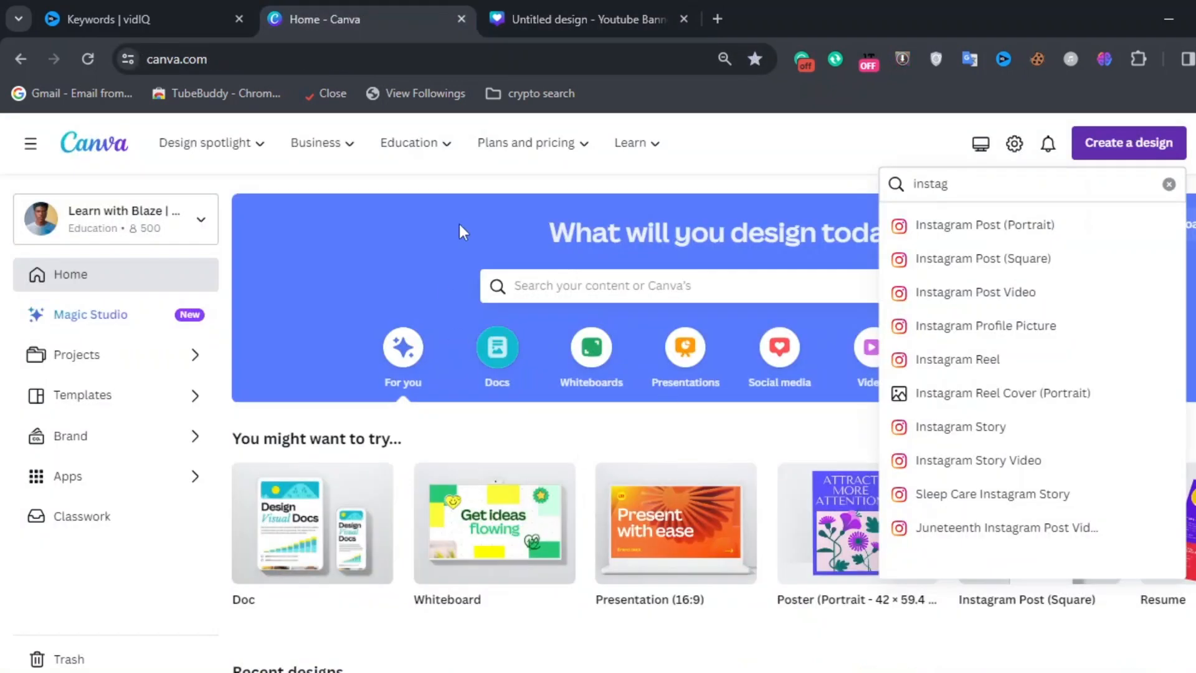
pyautogui.click(701, 184)
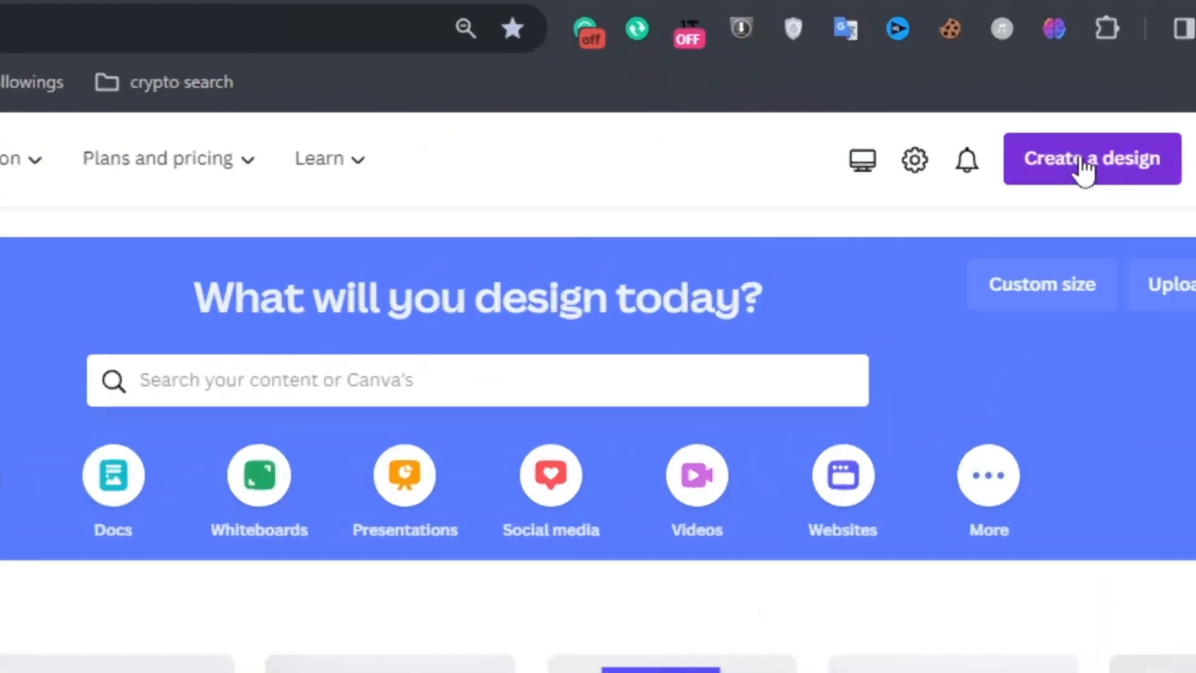
pyautogui.click(1022, 157)
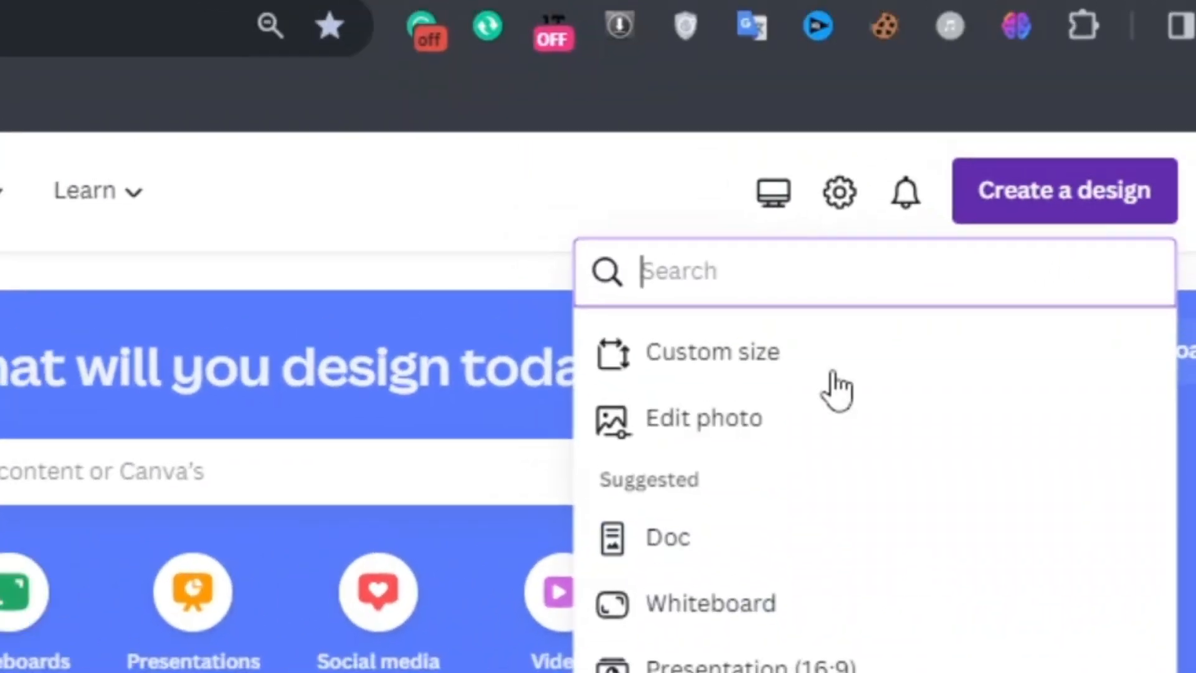
pyautogui.click(775, 358)
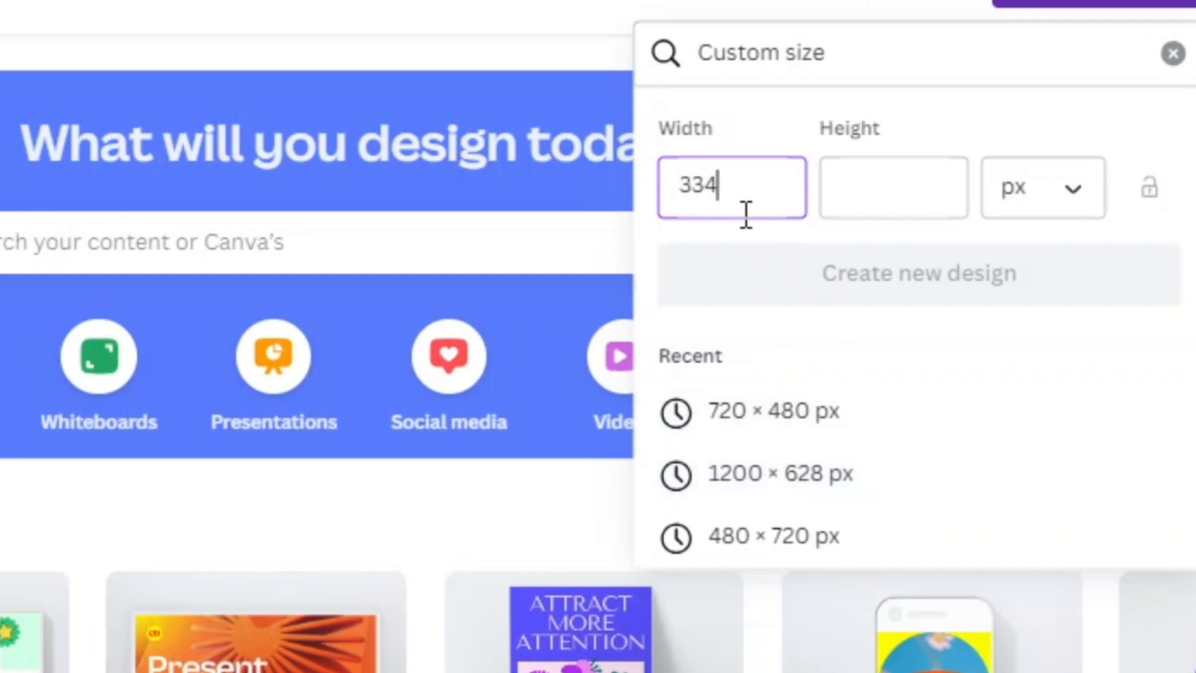
pyautogui.click(880, 214)
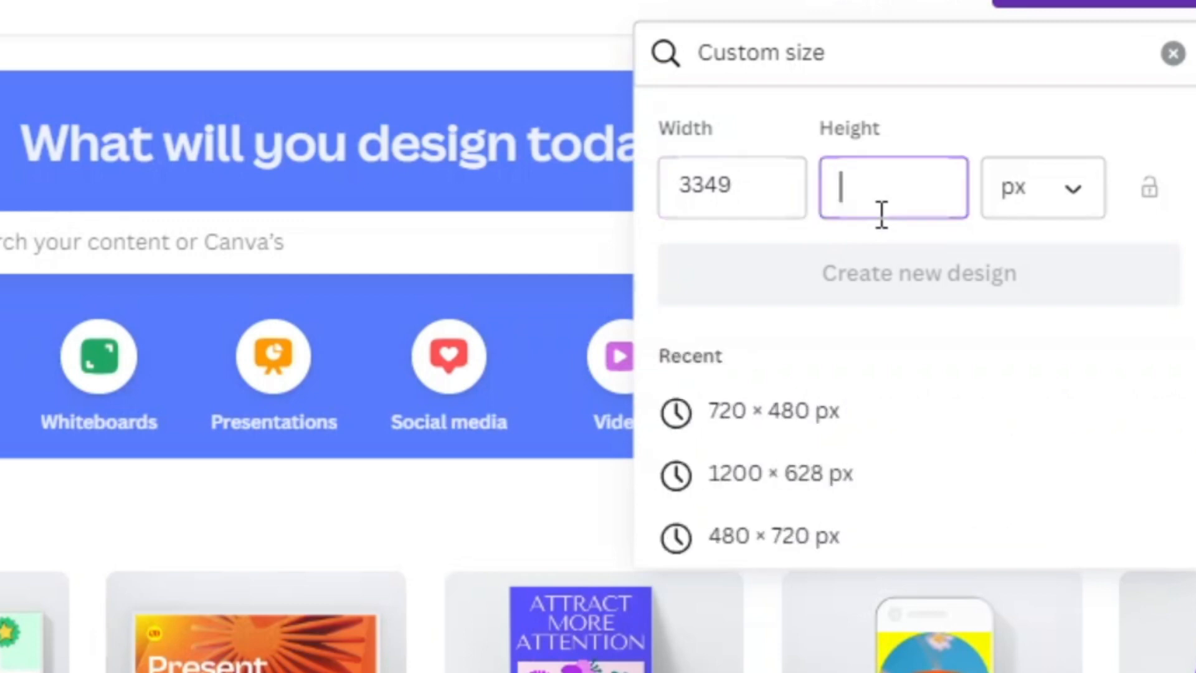
pyautogui.write('393')
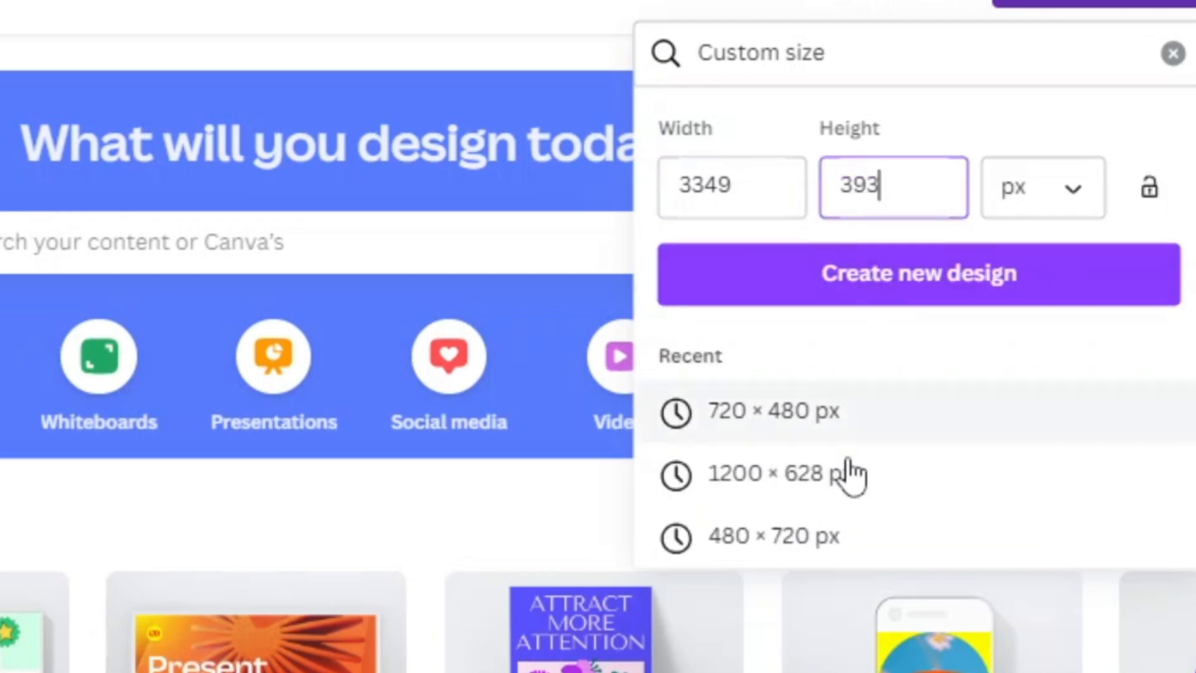
pyautogui.click(806, 474)
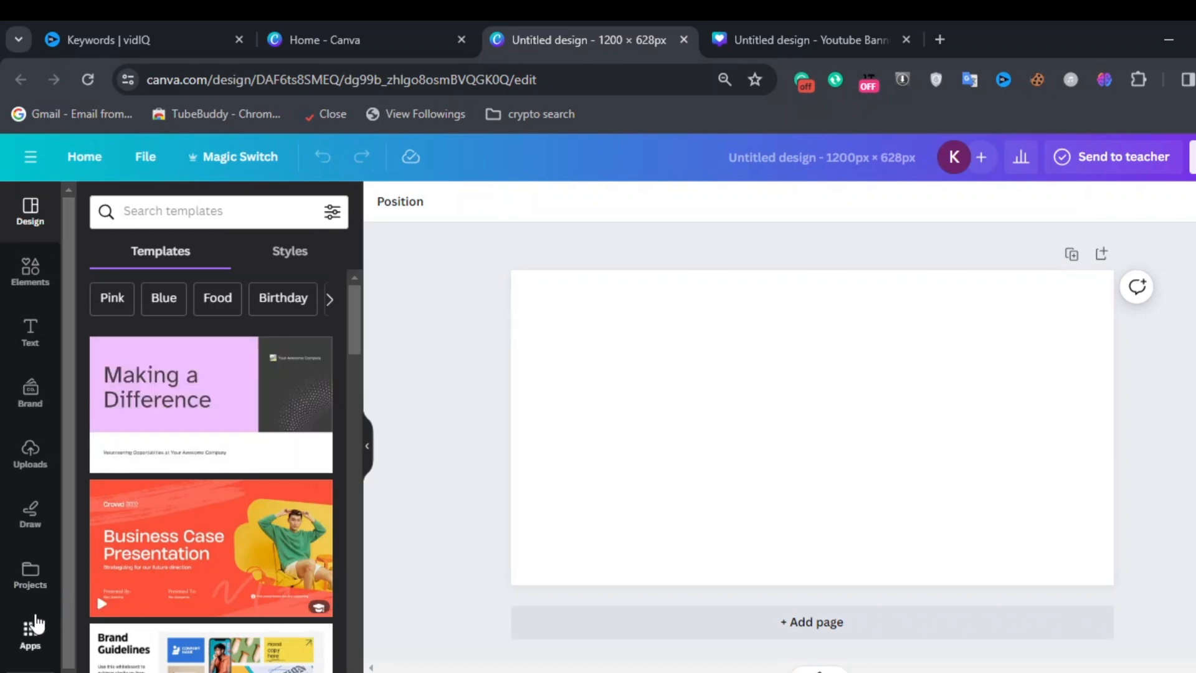
# Step: Open the Magic Media Text to Image panel in the new design
pyautogui.scroll(-1, 32, 623)
pyautogui.scroll(-1, 33, 648)
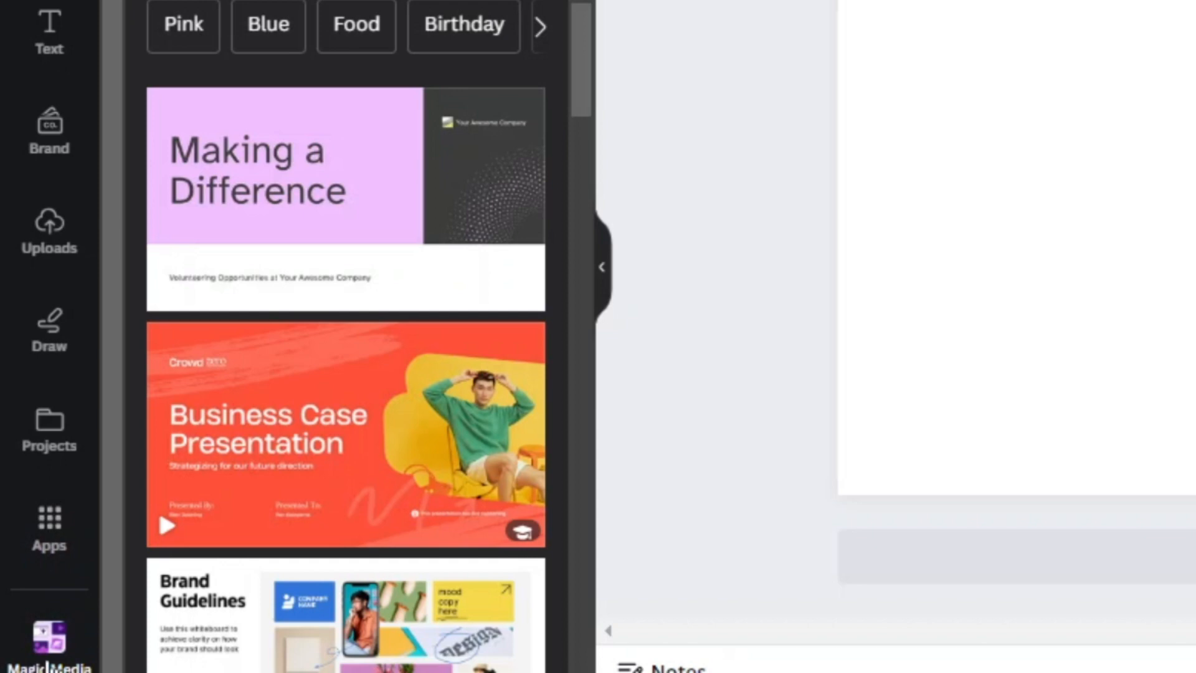
pyautogui.click(49, 642)
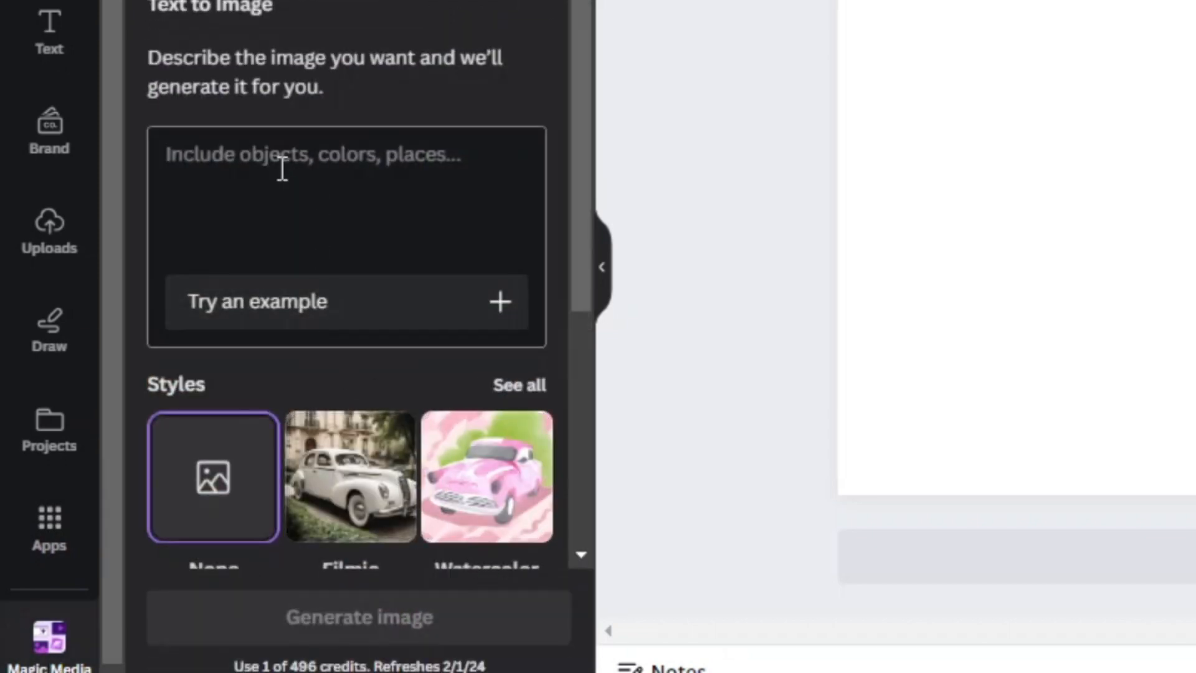
pyautogui.scroll(-5, 348, 183)
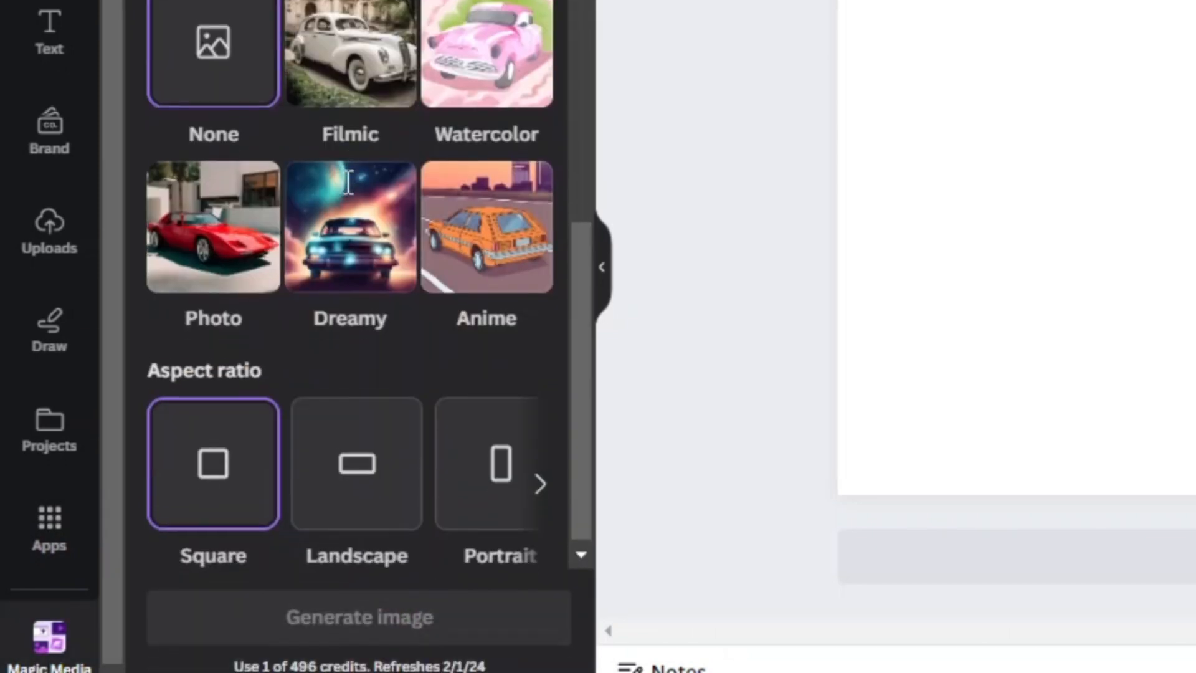
pyautogui.scroll(4, 349, 183)
pyautogui.scroll(1, 348, 182)
# Step: Enter the image prompt 'DKMODLKOM' and choose the Dreamy style
pyautogui.click(352, 127)
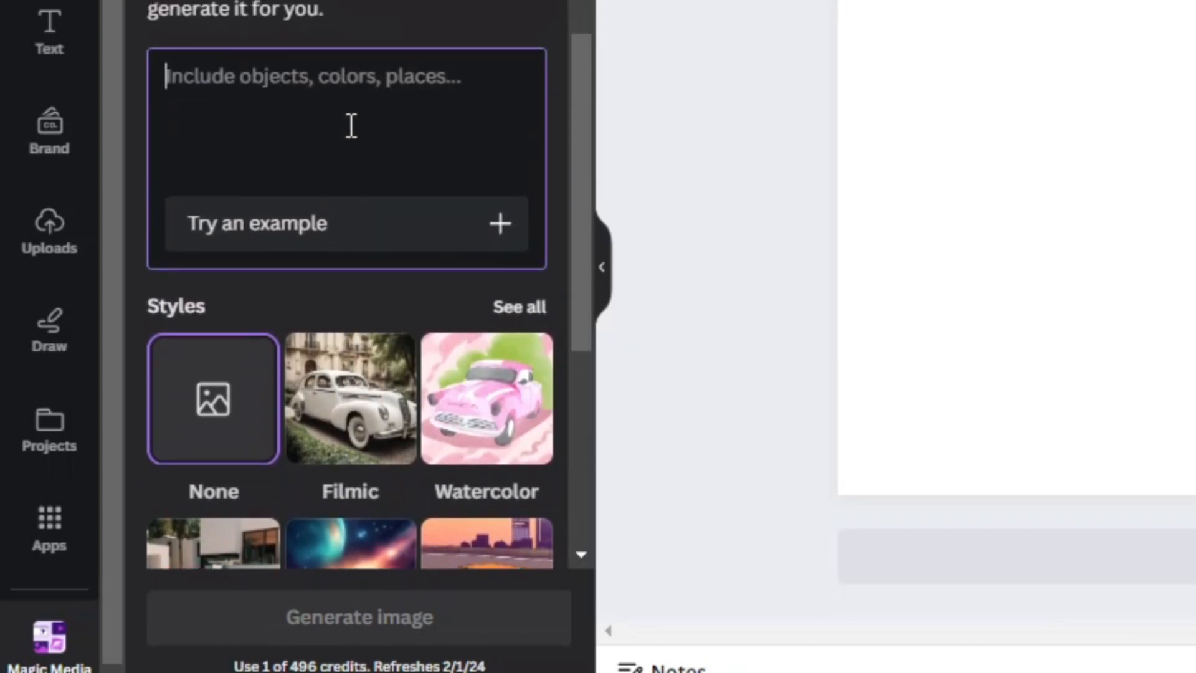
pyautogui.write('DKMODLKOM')
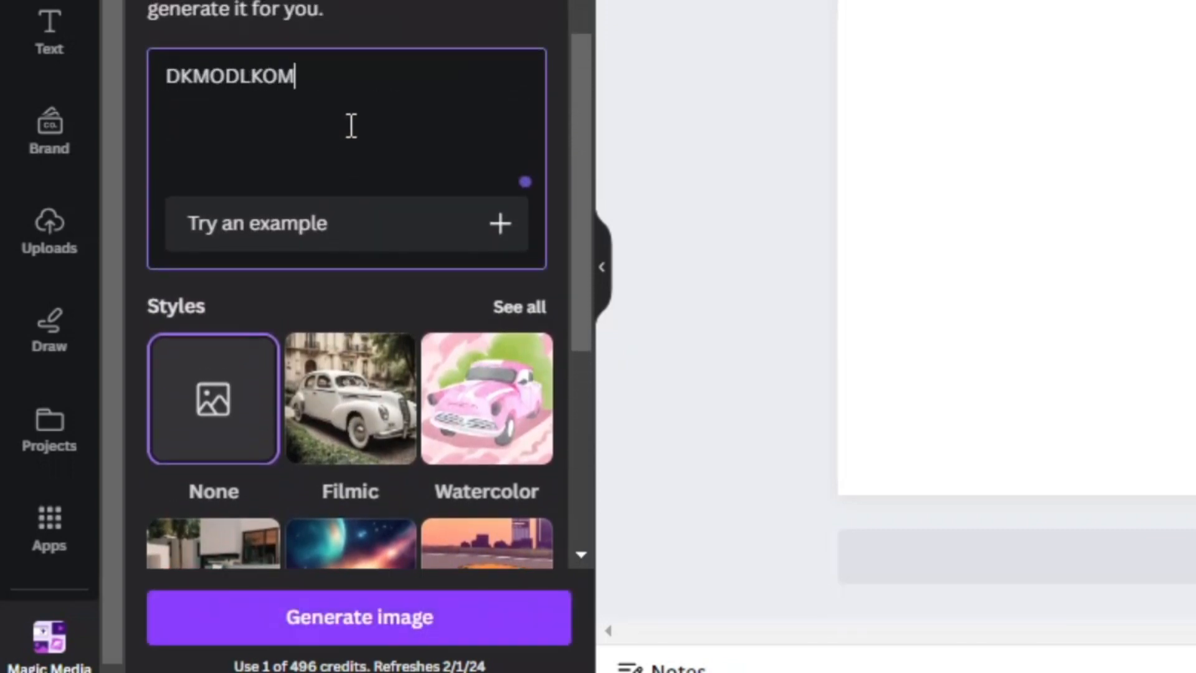
pyautogui.scroll(-5, 393, 380)
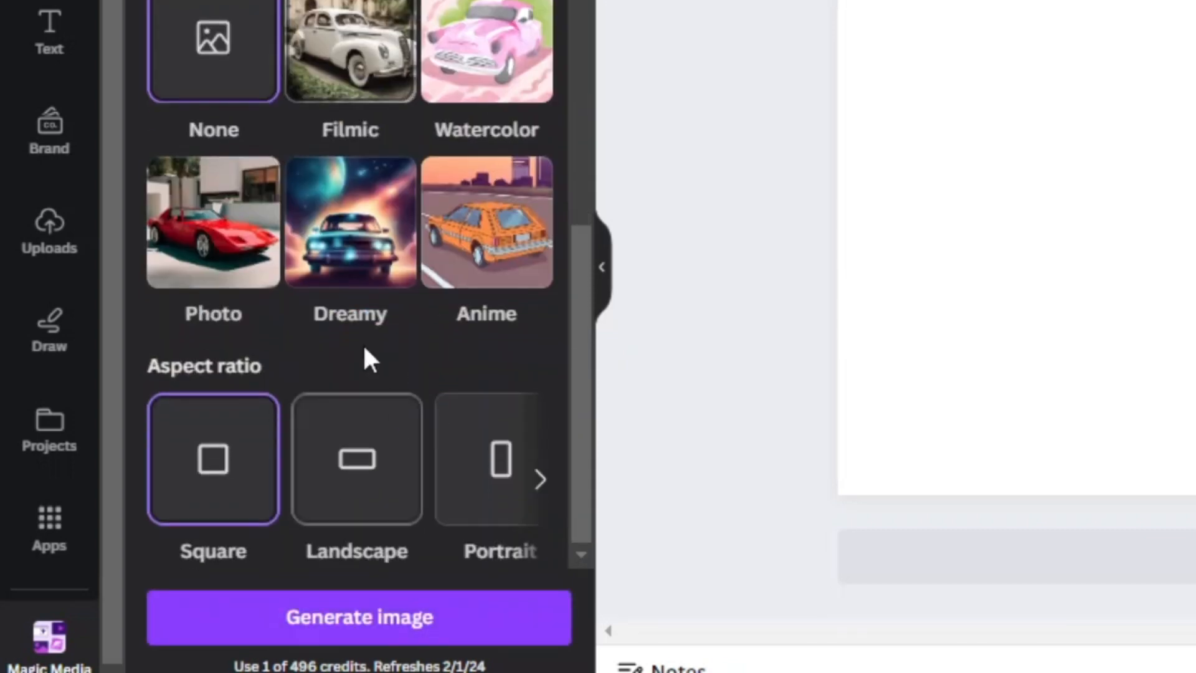
pyautogui.click(345, 257)
pyautogui.scroll(5, 401, 149)
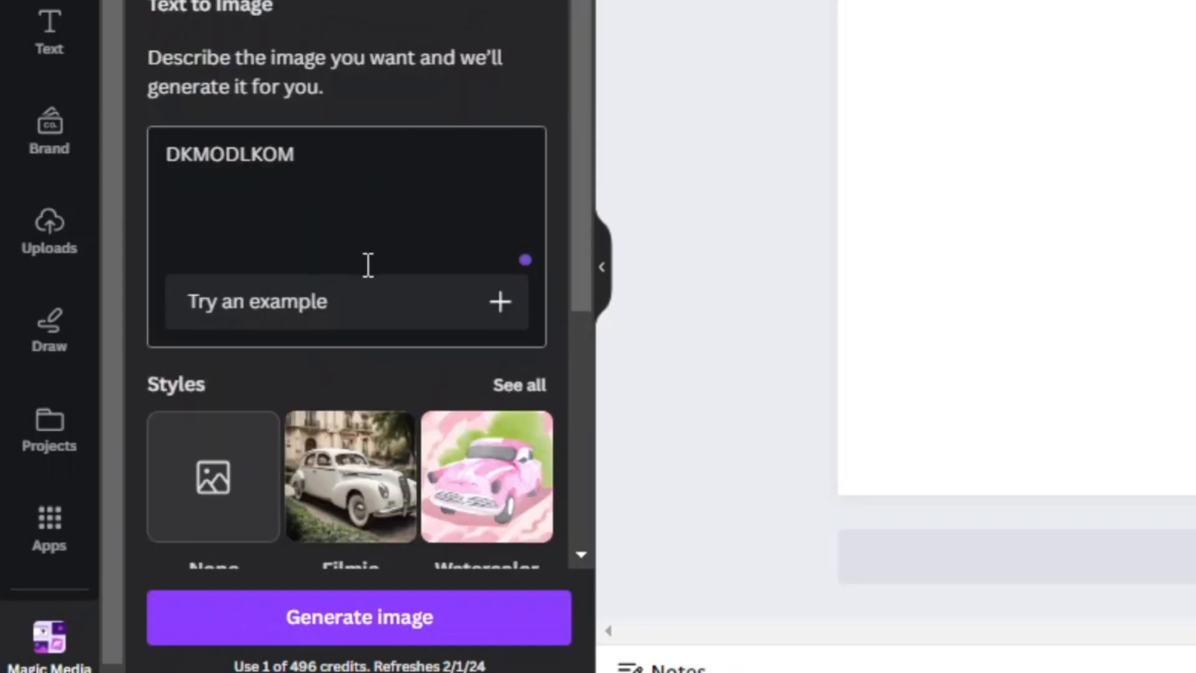
# Step: Generate images from the prompt
pyautogui.scroll(-5, 369, 262)
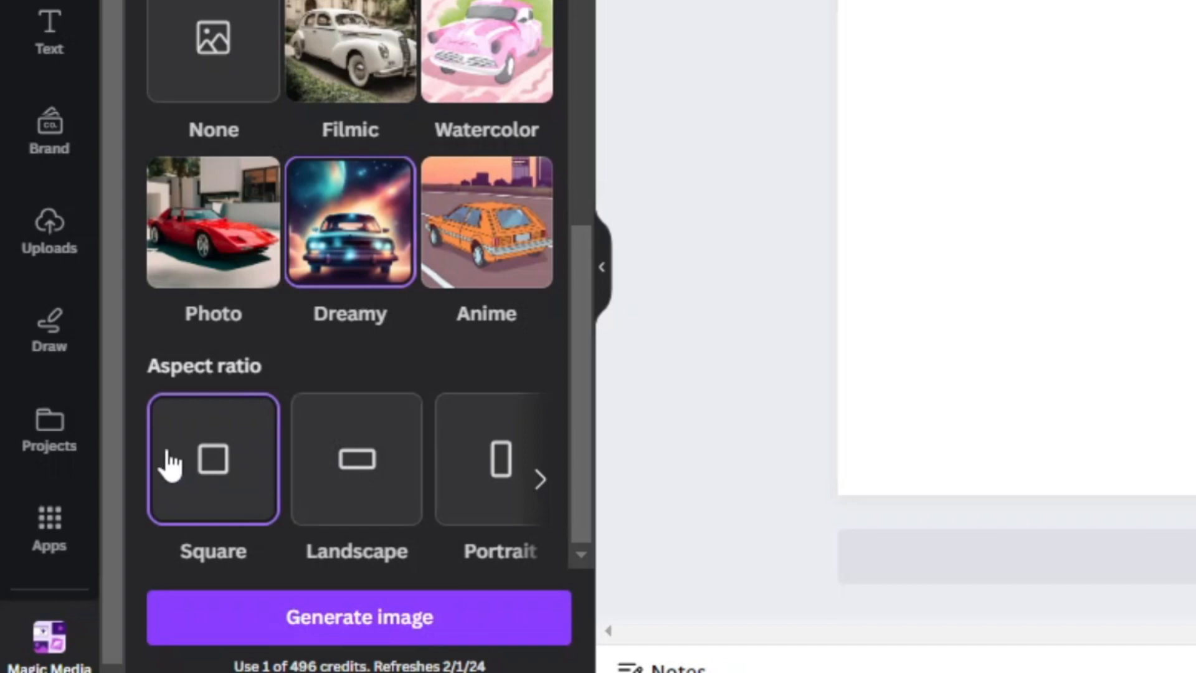
pyautogui.click(402, 611)
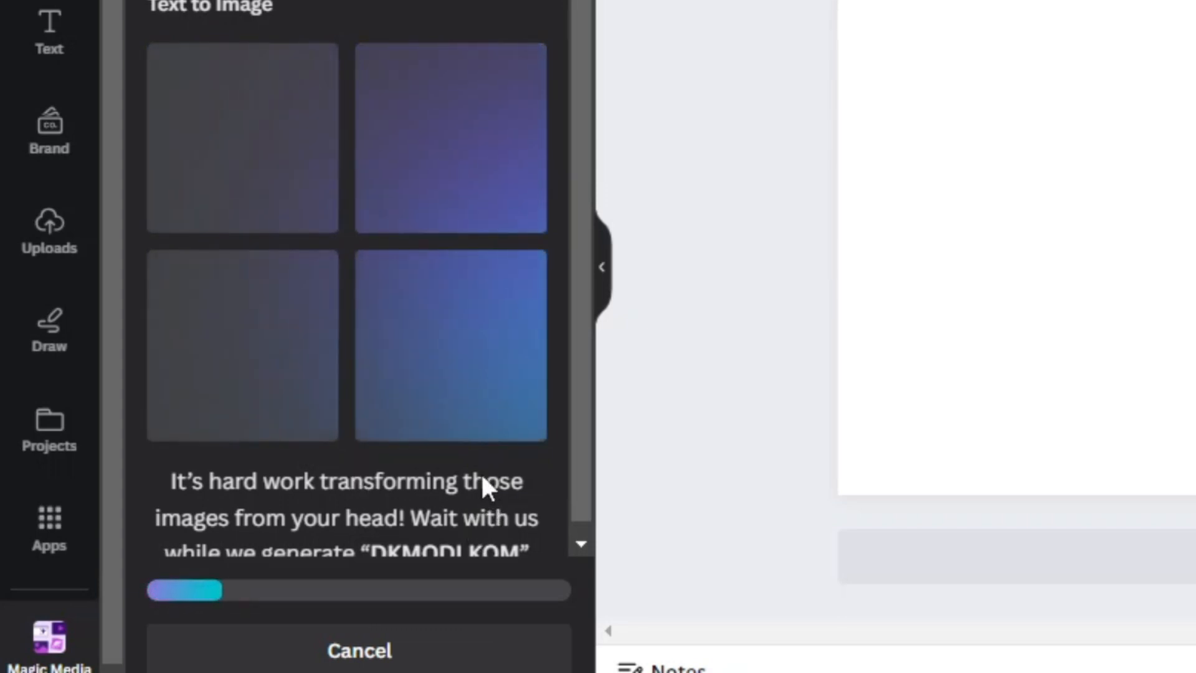
pyautogui.scroll(-1, 484, 488)
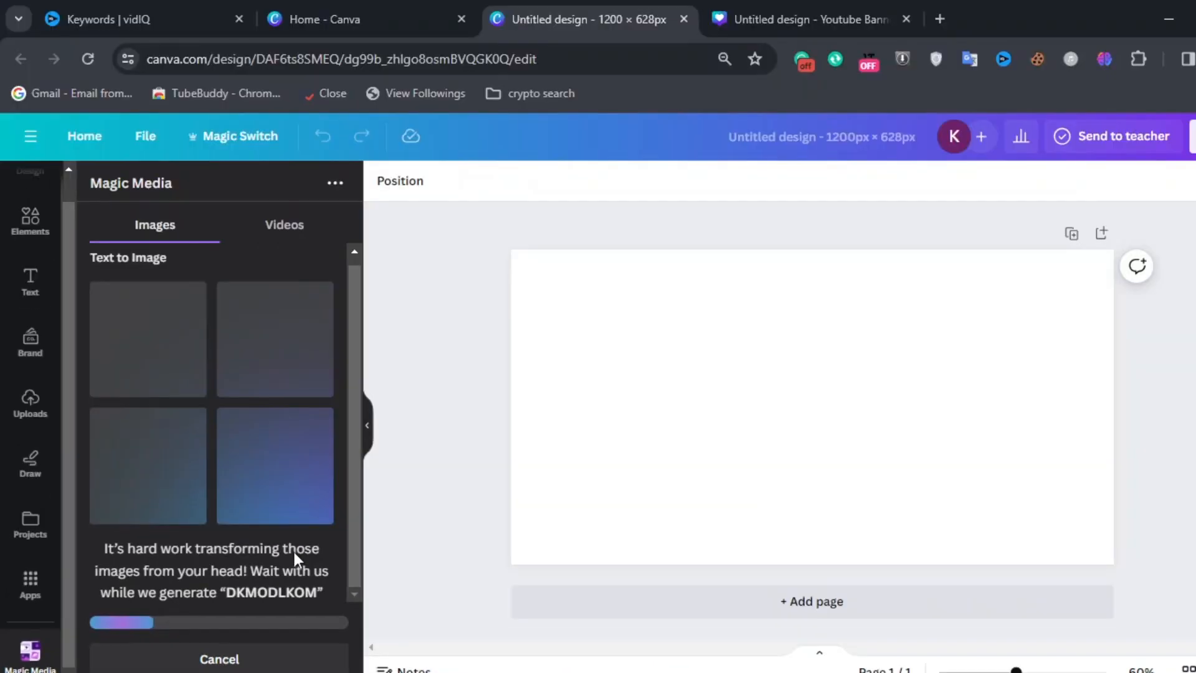
pyautogui.scroll(1, 294, 552)
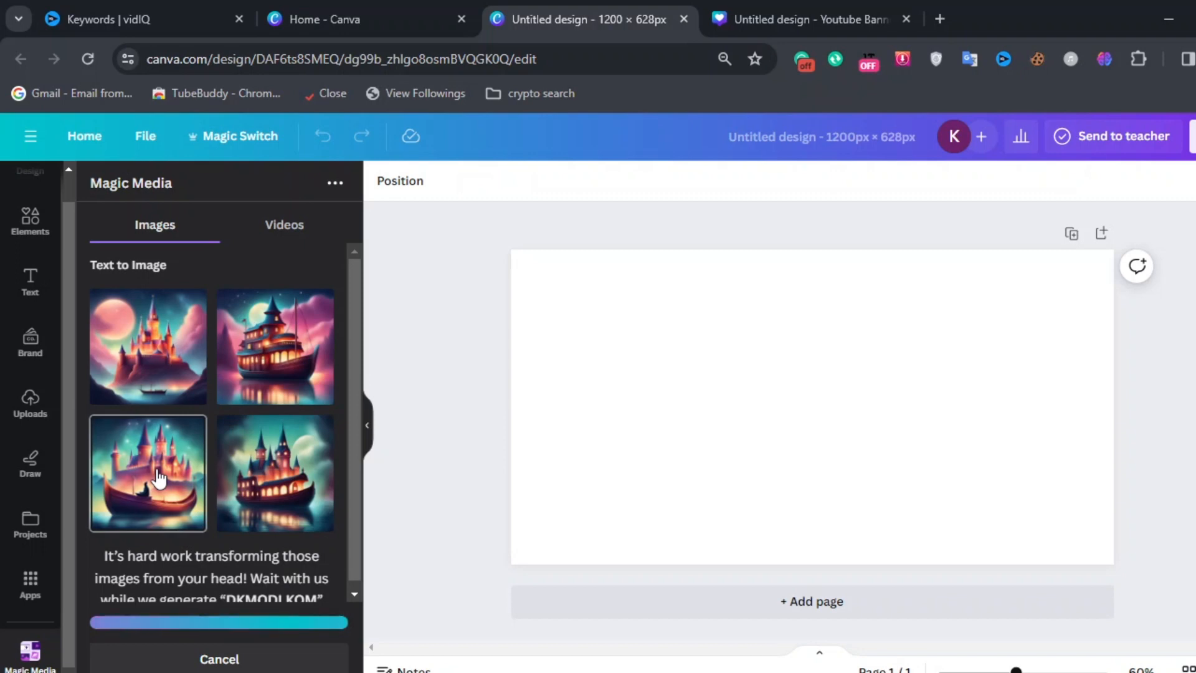
# Step: Add the second generated image, the dreamy ship, to the canvas and enlarge it
pyautogui.rightClick(279, 347)
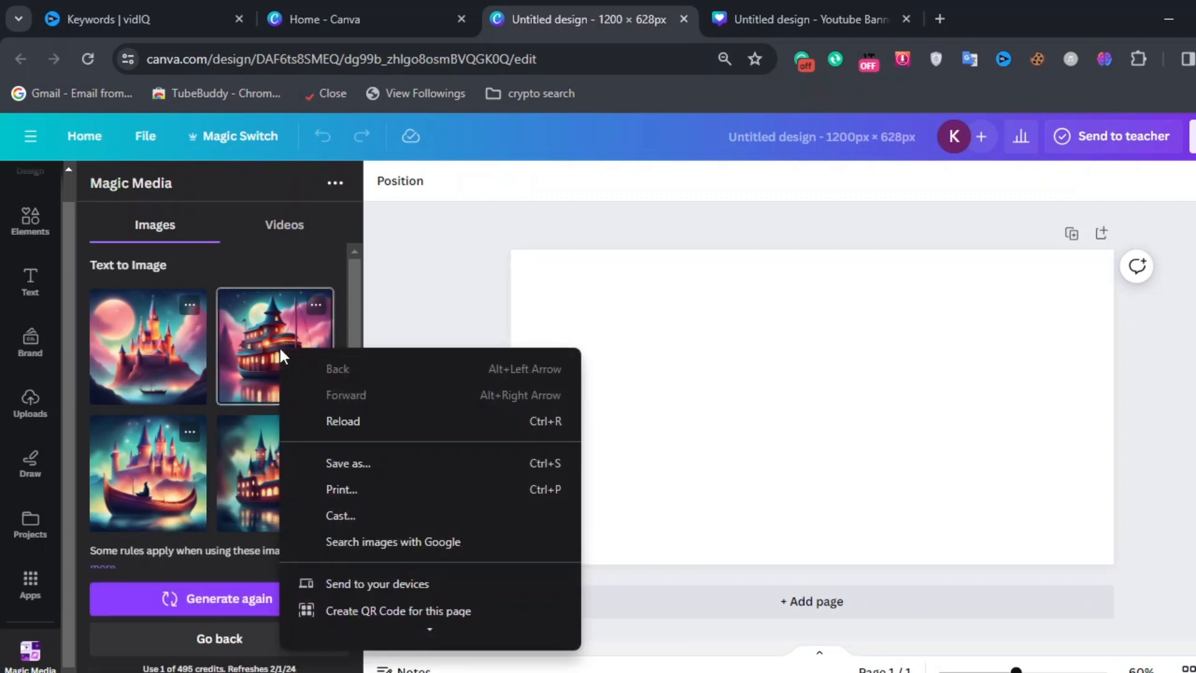
pyautogui.click(241, 319)
pyautogui.moveTo(240, 319); pyautogui.dragTo(719, 335)
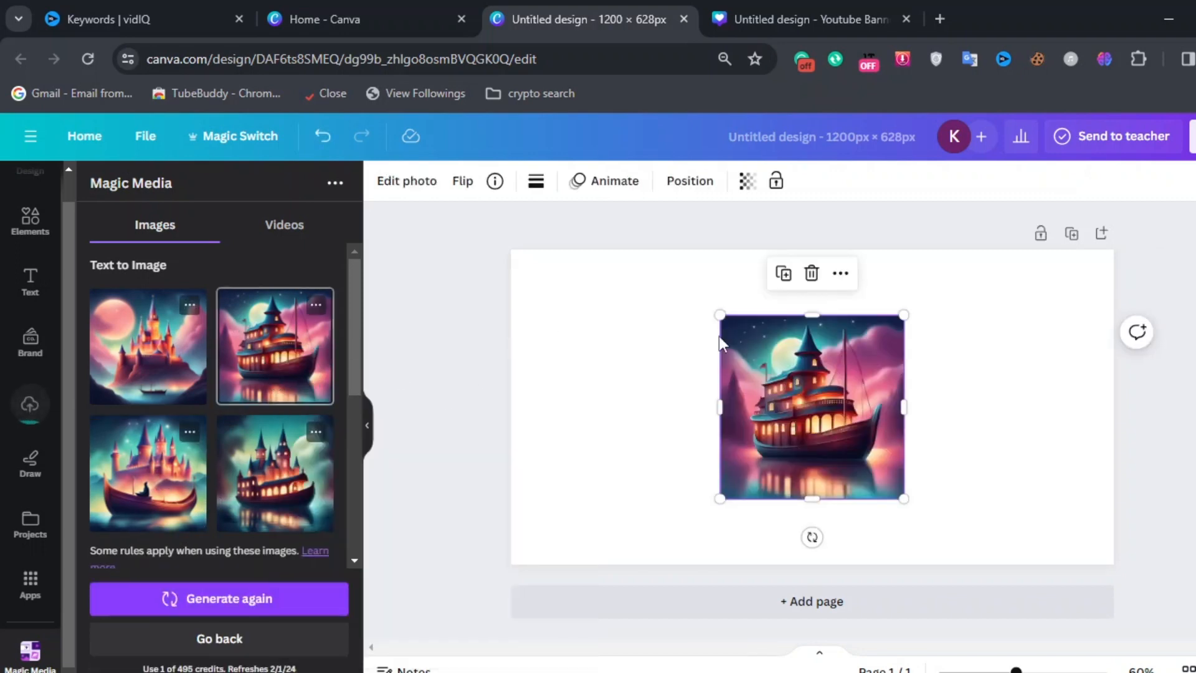
pyautogui.moveTo(903, 499); pyautogui.dragTo(812, 470)
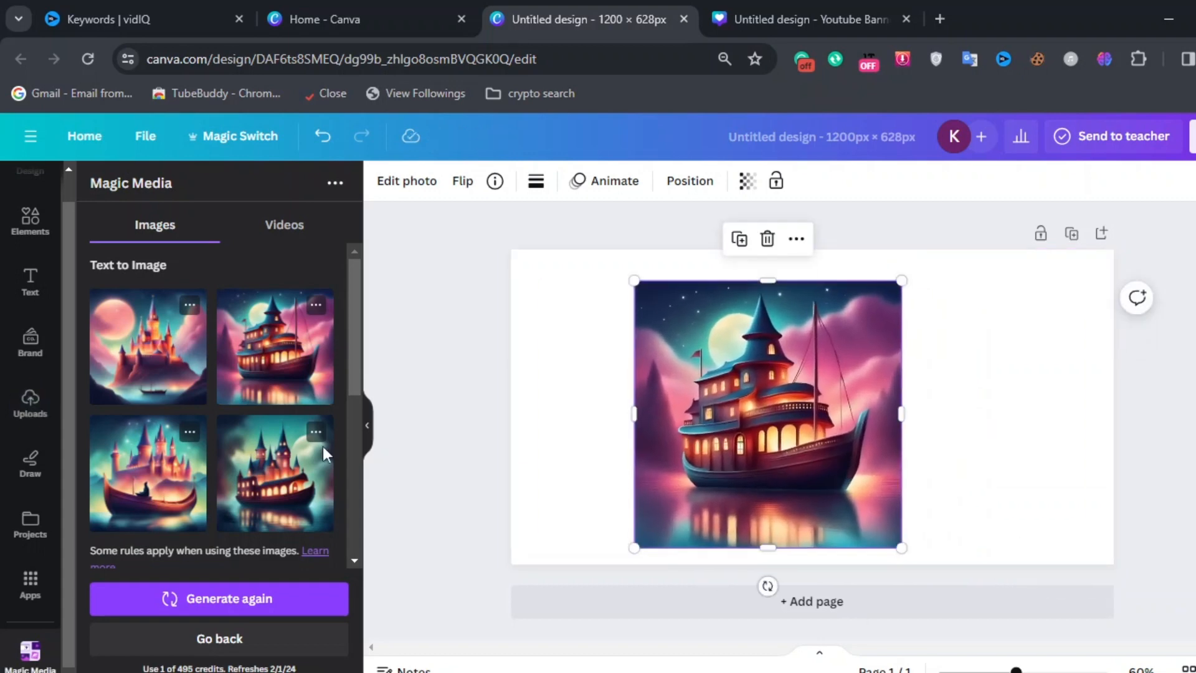
pyautogui.scroll(-5, 263, 444)
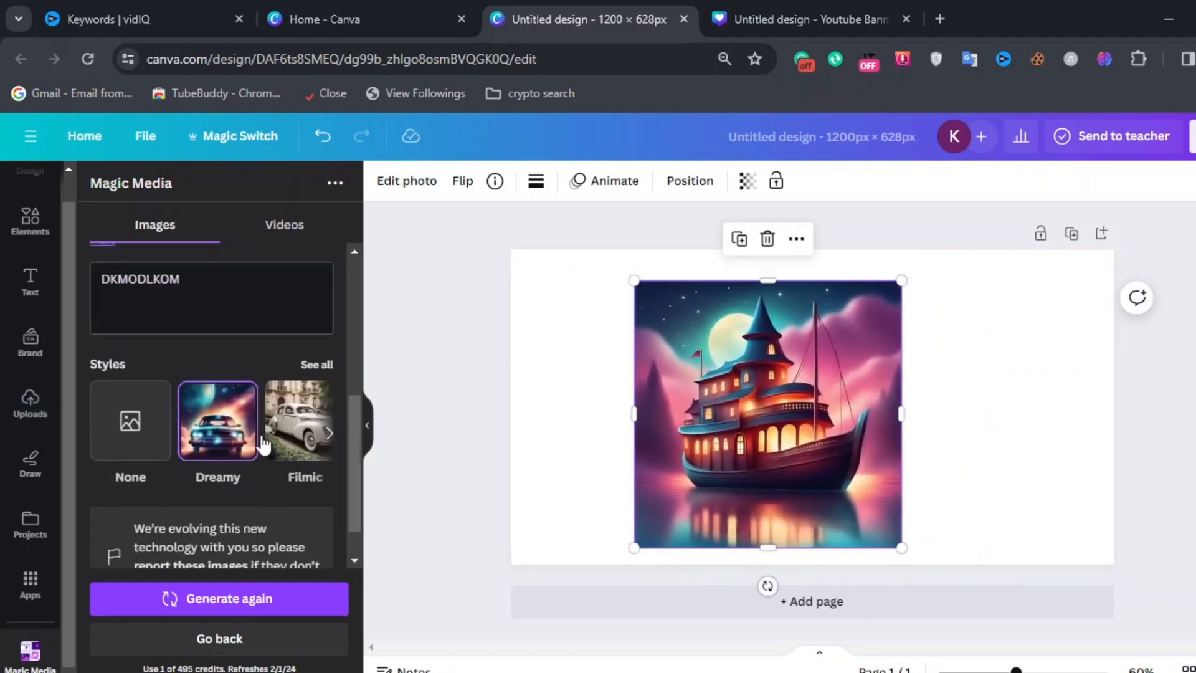
pyautogui.scroll(3, 187, 455)
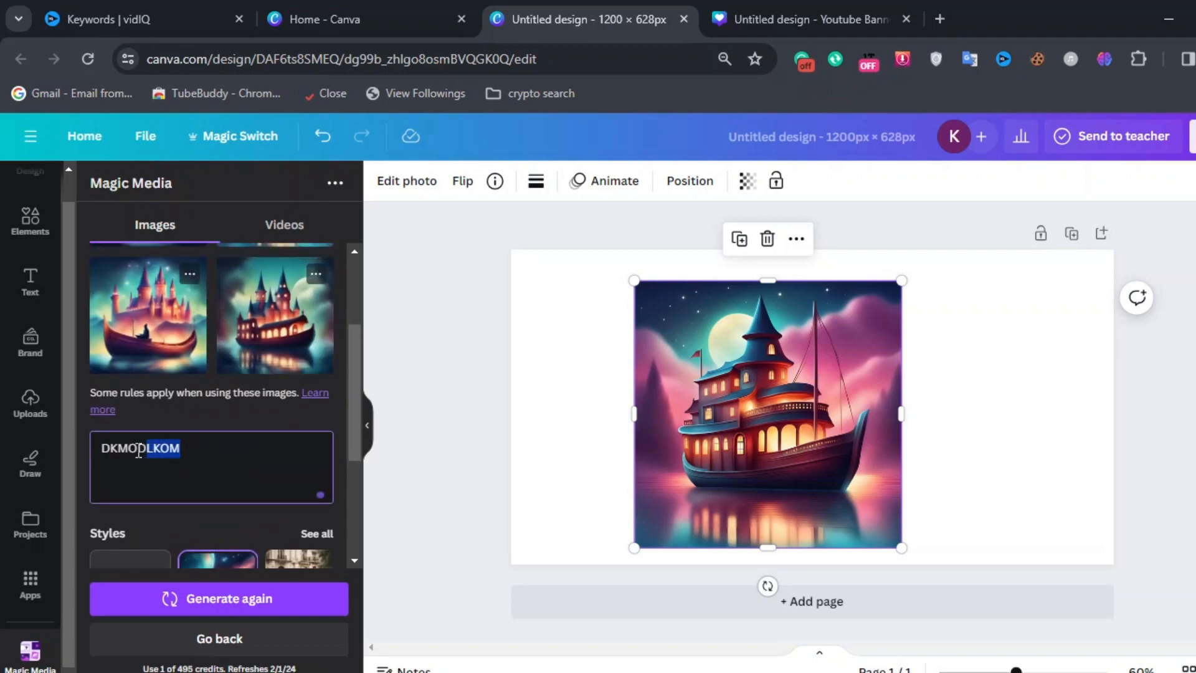
pyautogui.moveTo(104, 448); pyautogui.dragTo(100, 448)
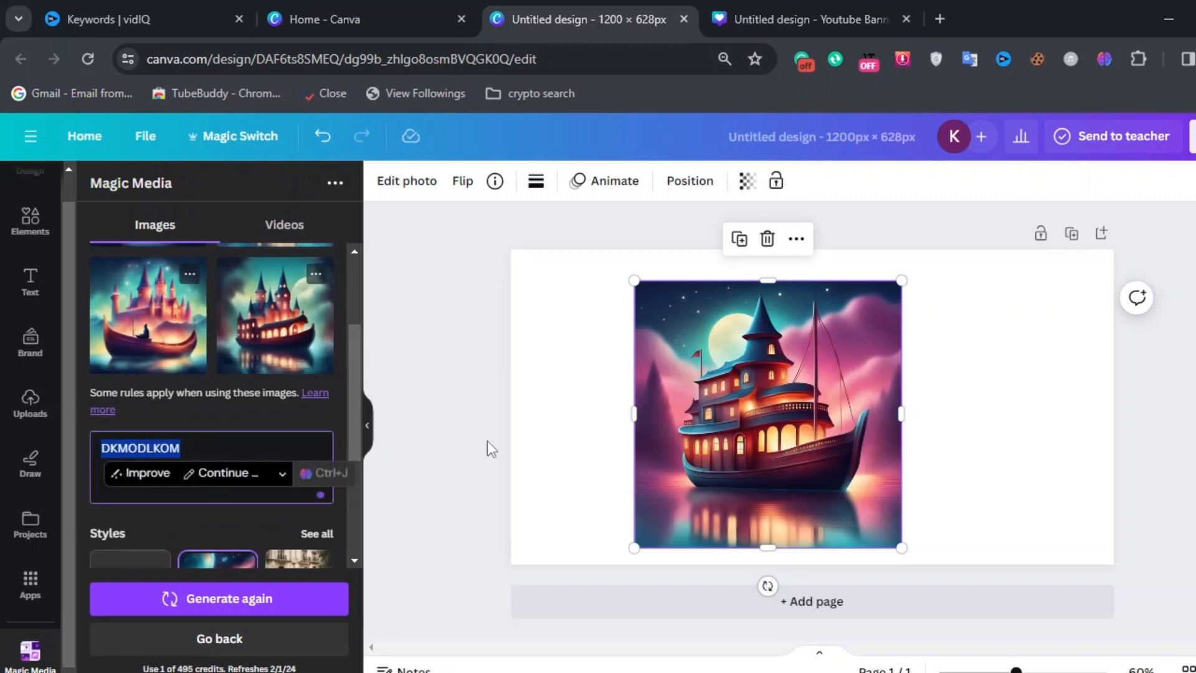
pyautogui.click(212, 448)
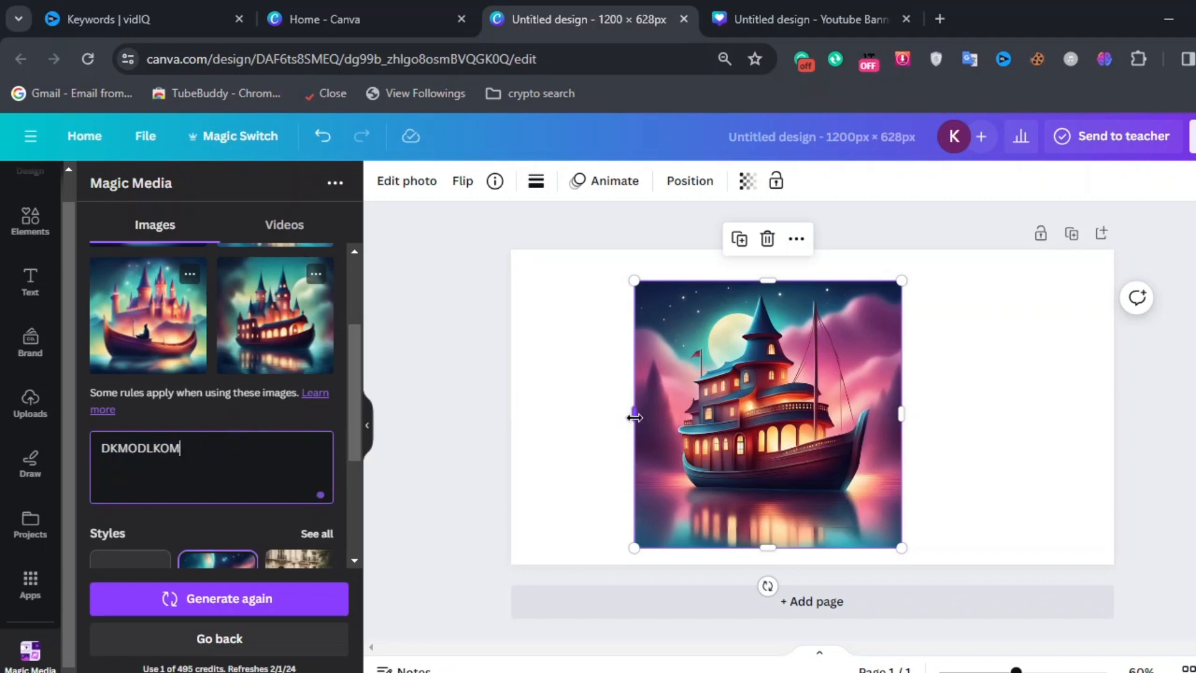
# Step: Stretch and reposition the ship image so it covers the whole canvas
pyautogui.moveTo(634, 418); pyautogui.dragTo(502, 446)
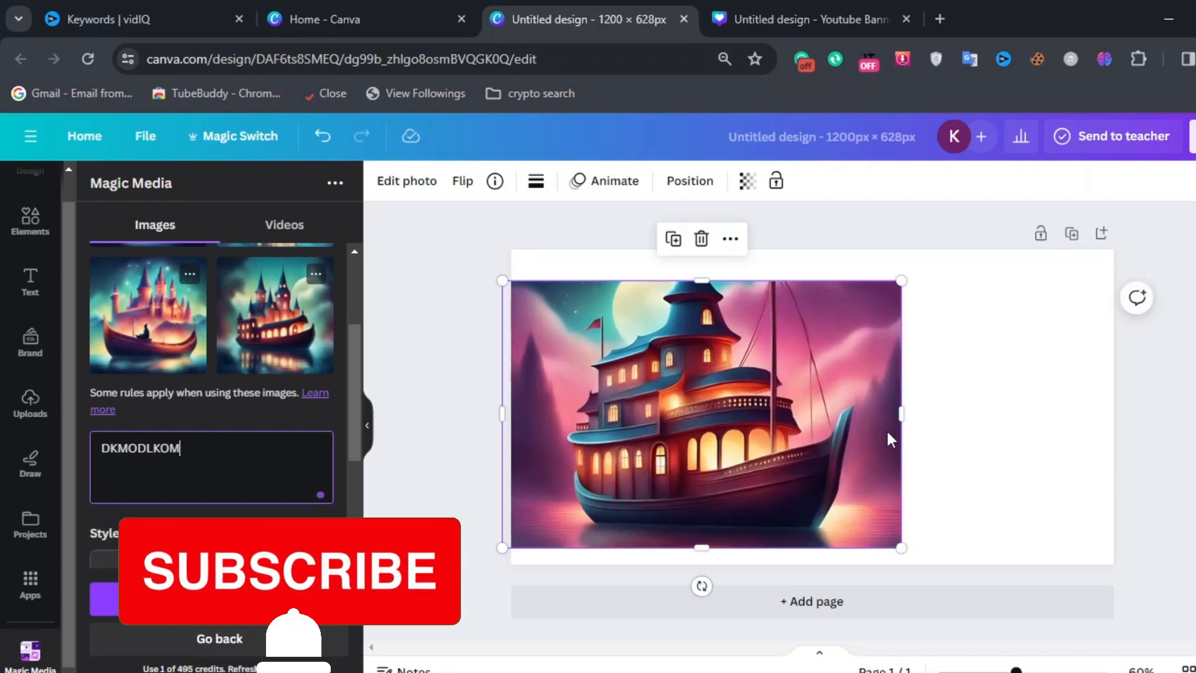
pyautogui.moveTo(901, 414); pyautogui.dragTo(983, 407)
pyautogui.moveTo(1147, 410); pyautogui.dragTo(1107, 410)
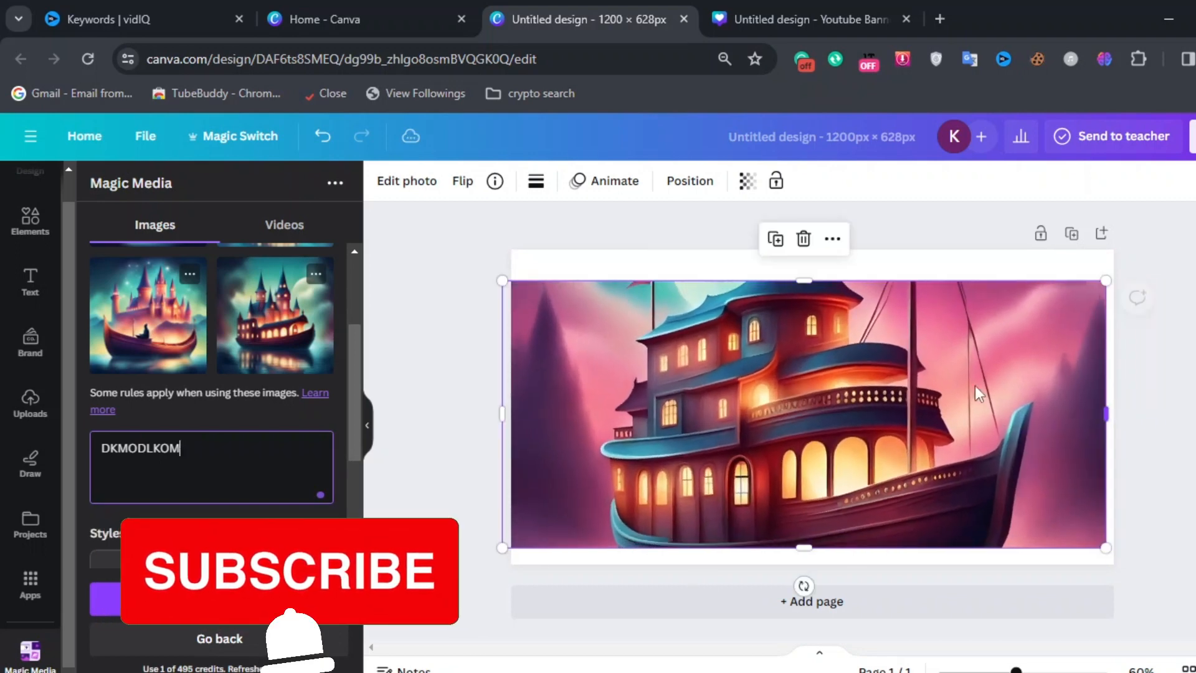
pyautogui.moveTo(805, 281); pyautogui.dragTo(804, 235)
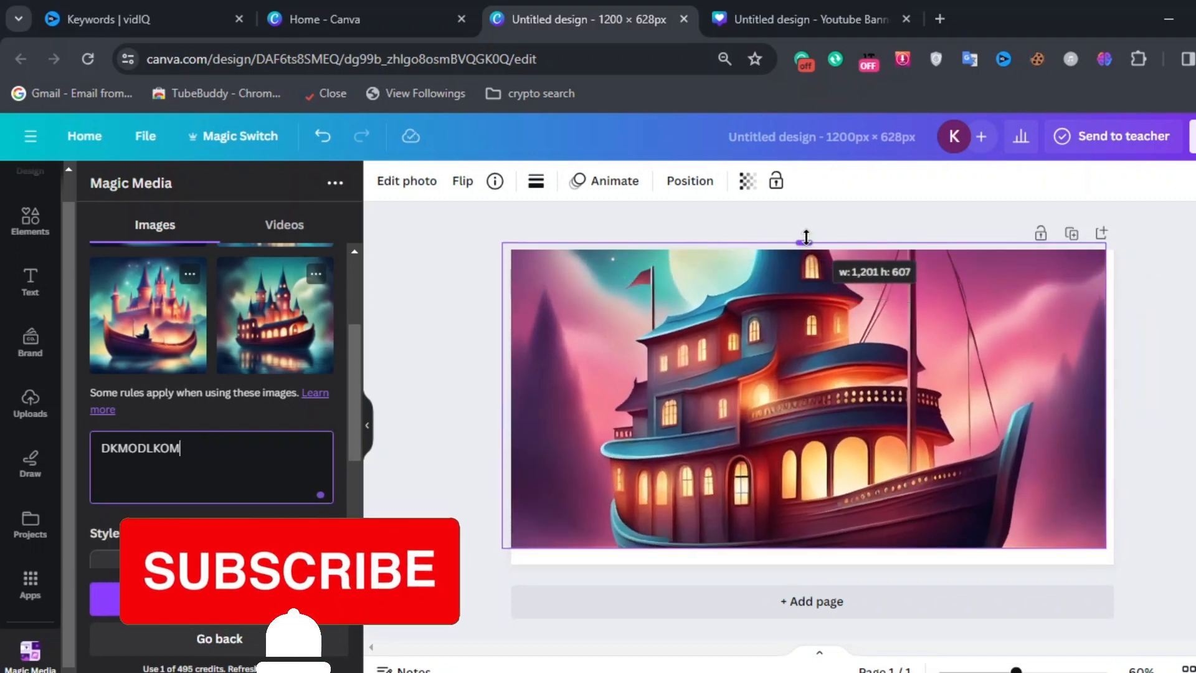
pyautogui.moveTo(818, 282); pyautogui.dragTo(828, 341)
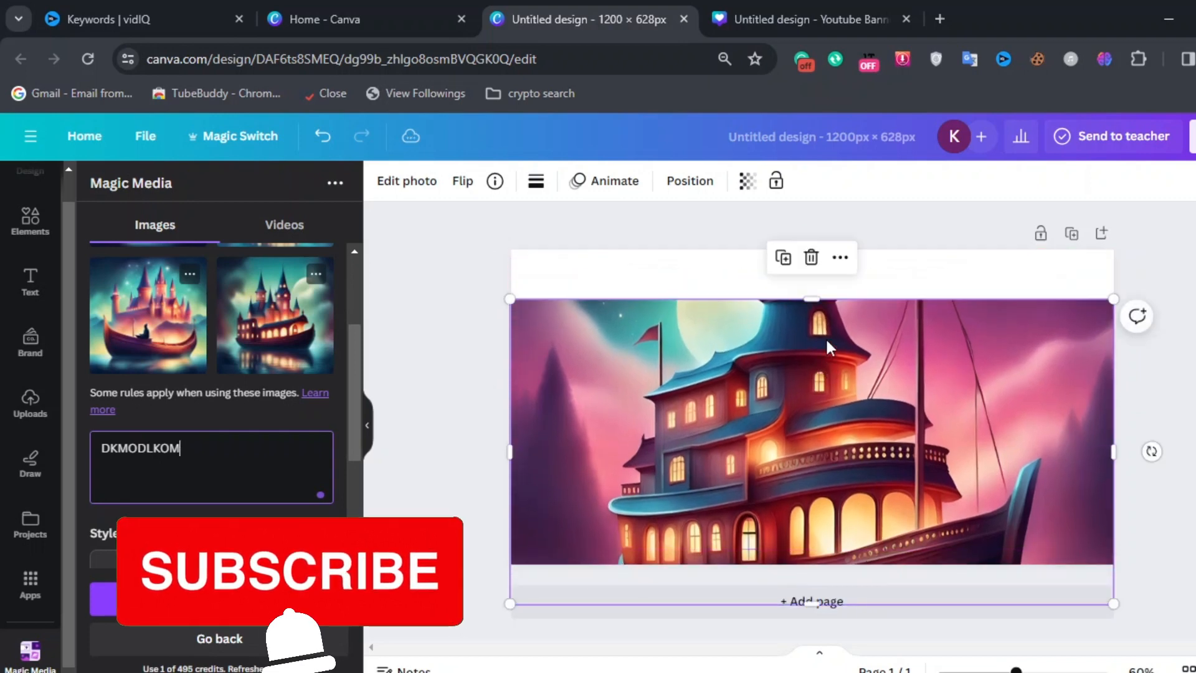
pyautogui.moveTo(814, 294); pyautogui.dragTo(813, 235)
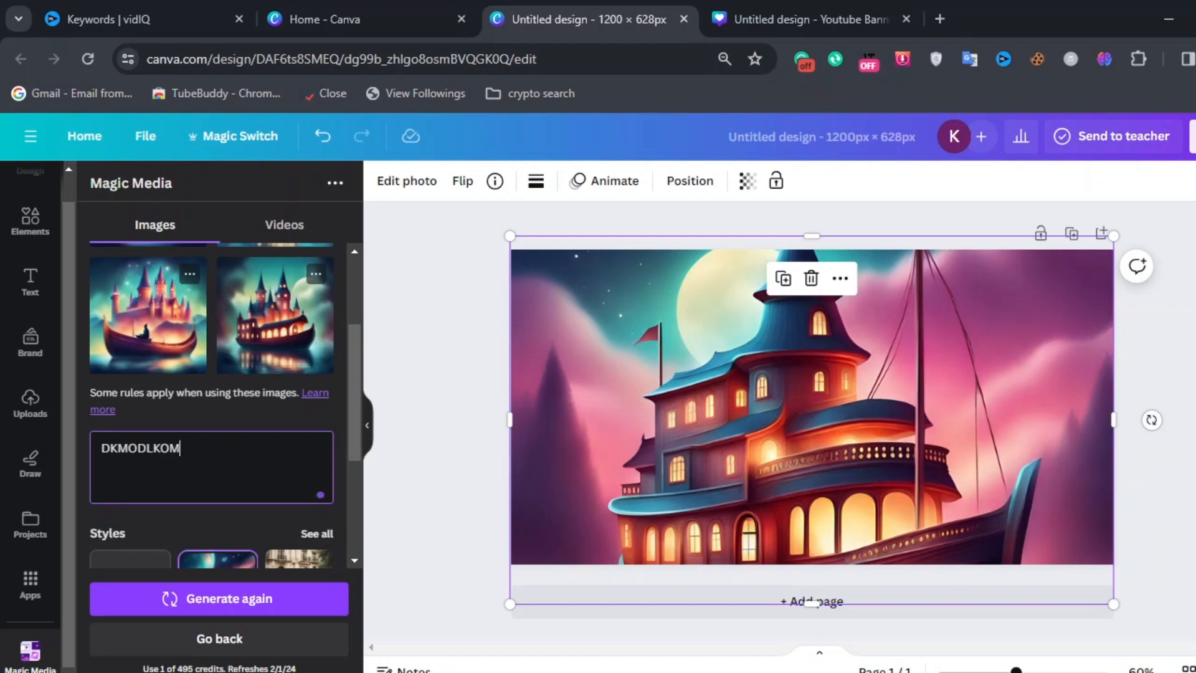